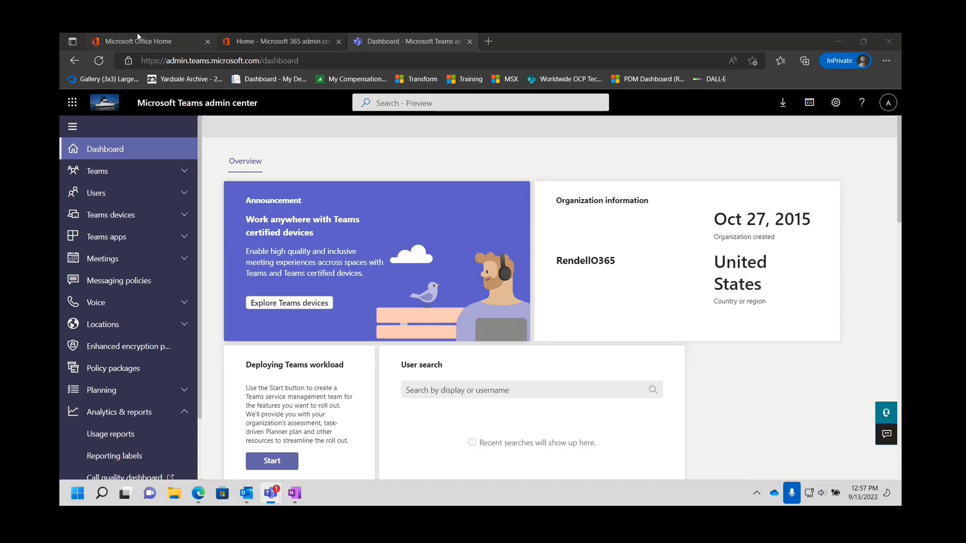
Show the Office home page, begin entering a portal address, and look through the apps in the app launcher.
{"action": "left_click", "coordinate": [137, 34]}
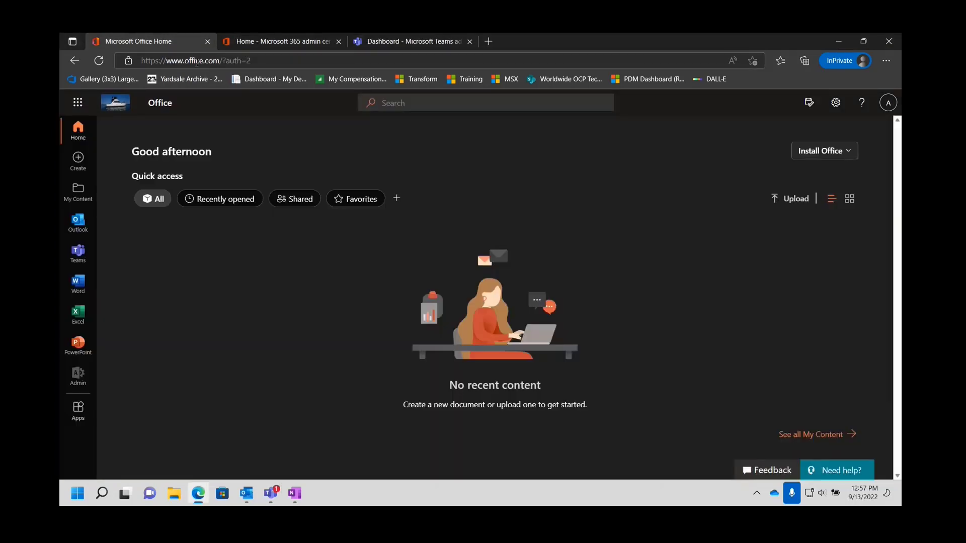
{"action": "left_click", "coordinate": [271, 62]}
{"action": "type", "text": "port"}
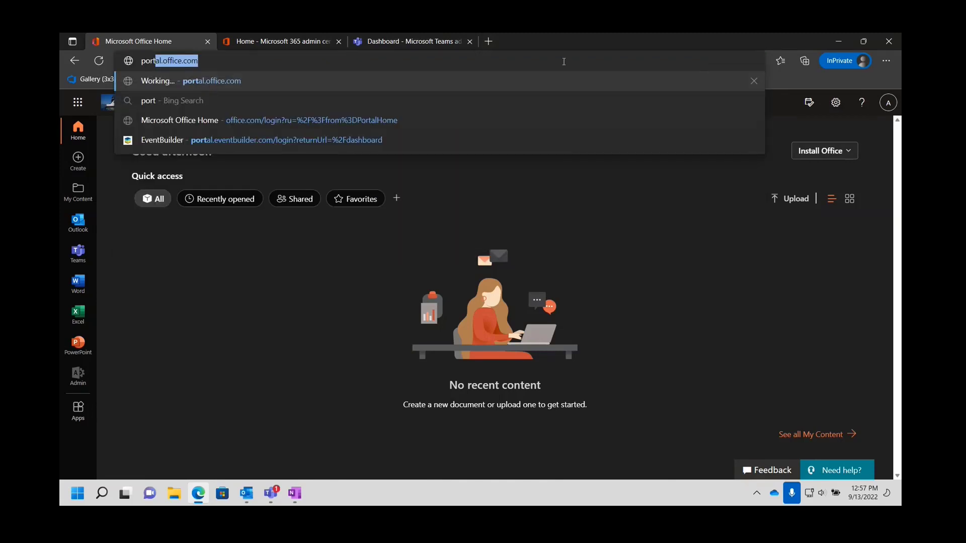
{"action": "left_click", "coordinate": [752, 81]}
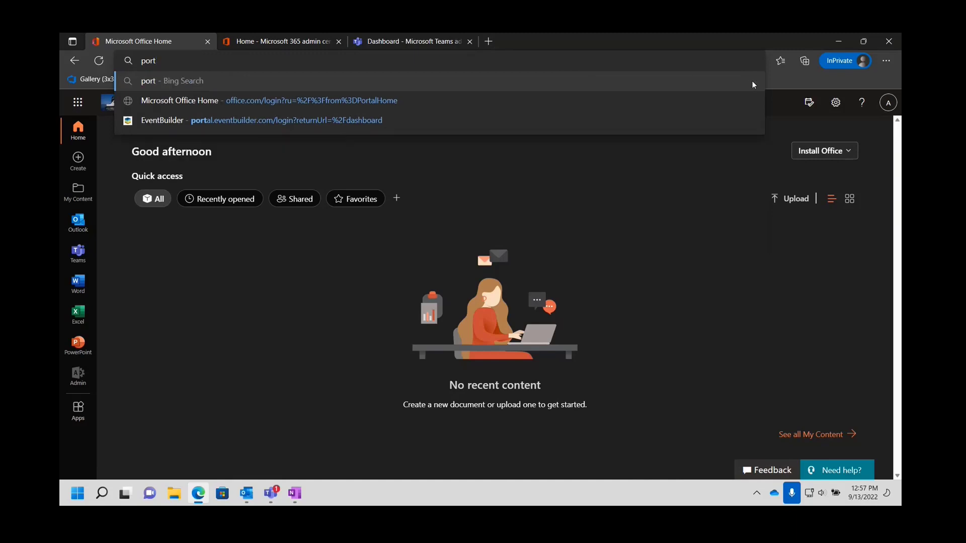
{"action": "left_click", "coordinate": [322, 261]}
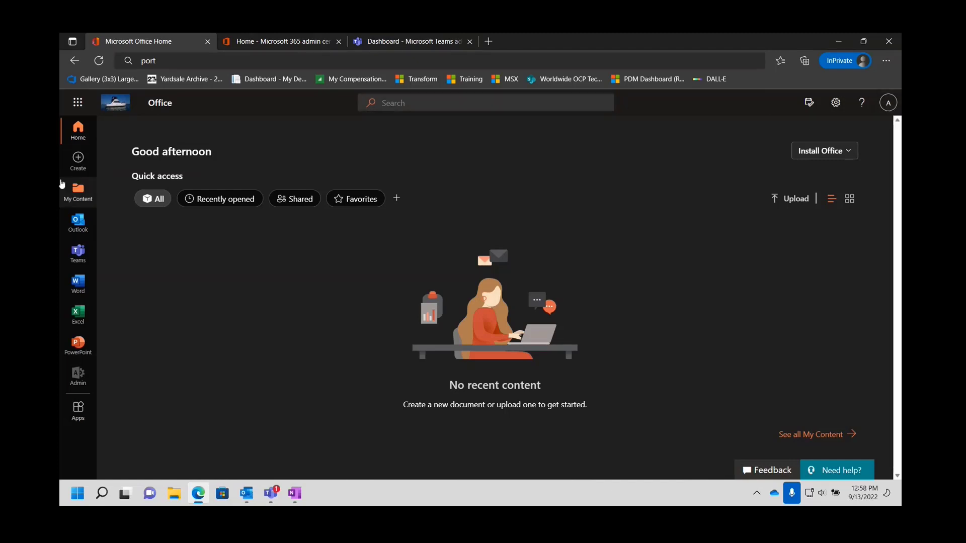
{"action": "left_click", "coordinate": [74, 104]}
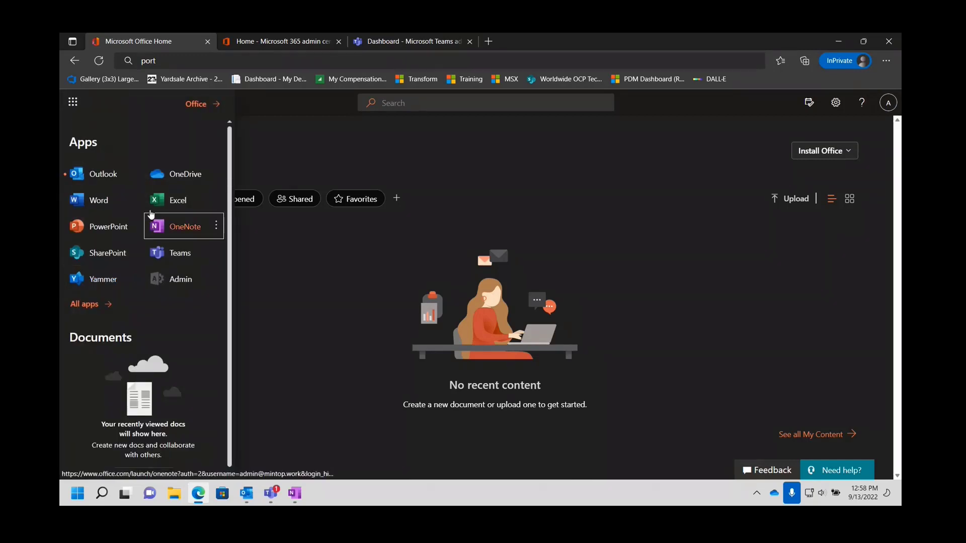
{"action": "left_click", "coordinate": [72, 102]}
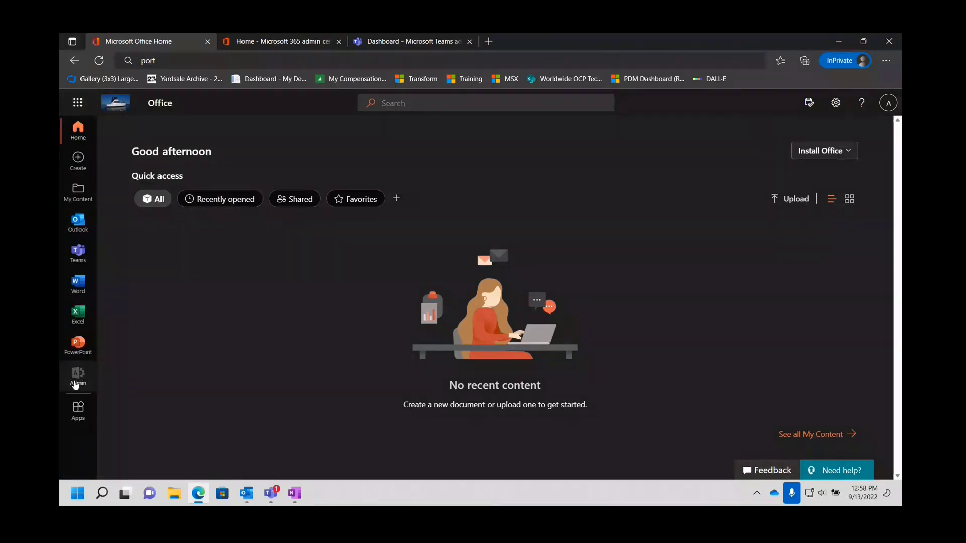
Switch to the Microsoft 365 admin center and review the list of active teams and groups.
{"action": "left_click", "coordinate": [270, 40]}
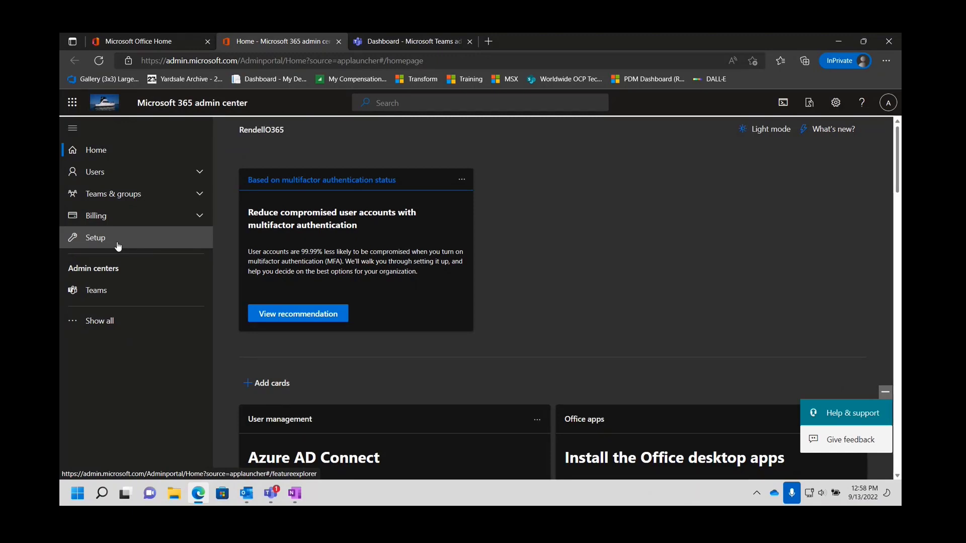
{"action": "left_click", "coordinate": [117, 201]}
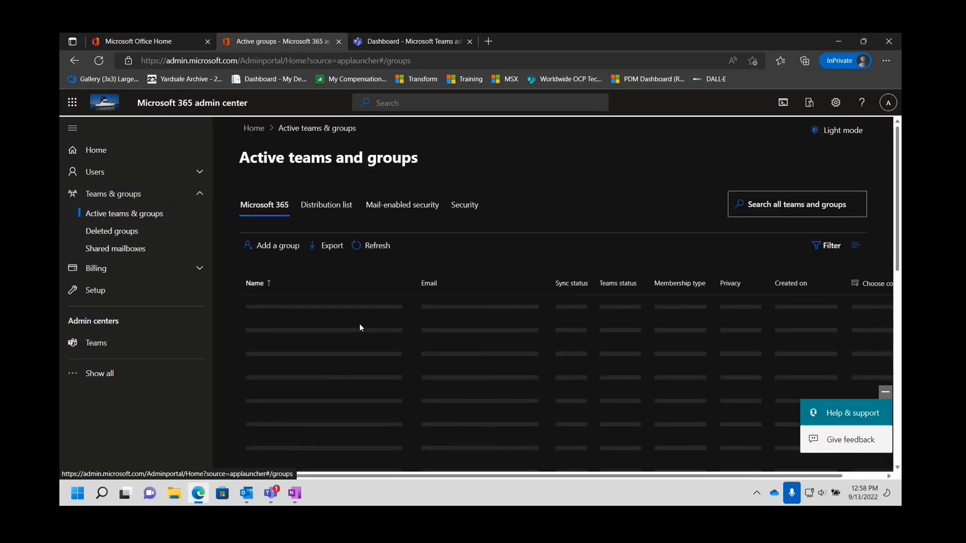
{"action": "scroll", "coordinate": [287, 418], "scroll_direction": "down", "scroll_amount": 5}
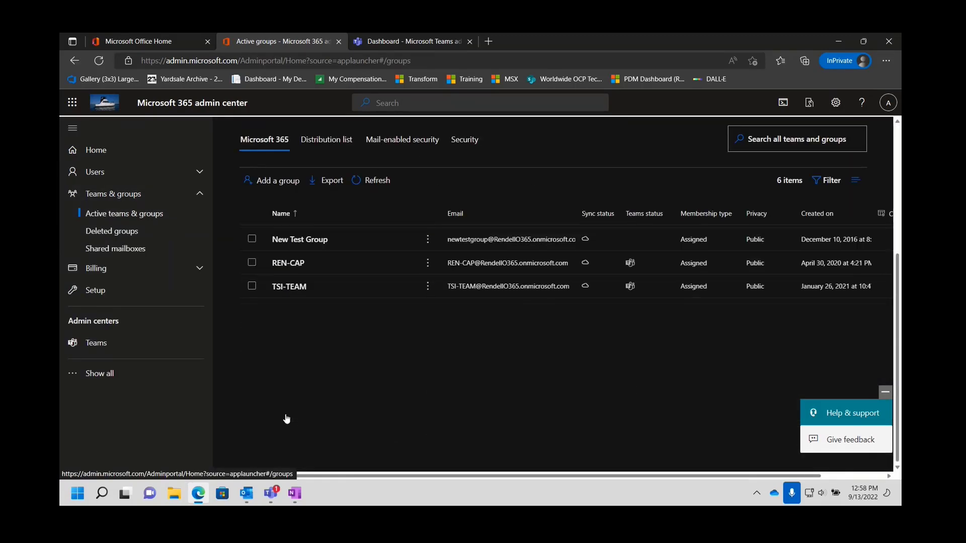
{"action": "scroll", "coordinate": [312, 310], "scroll_direction": "up", "scroll_amount": 5}
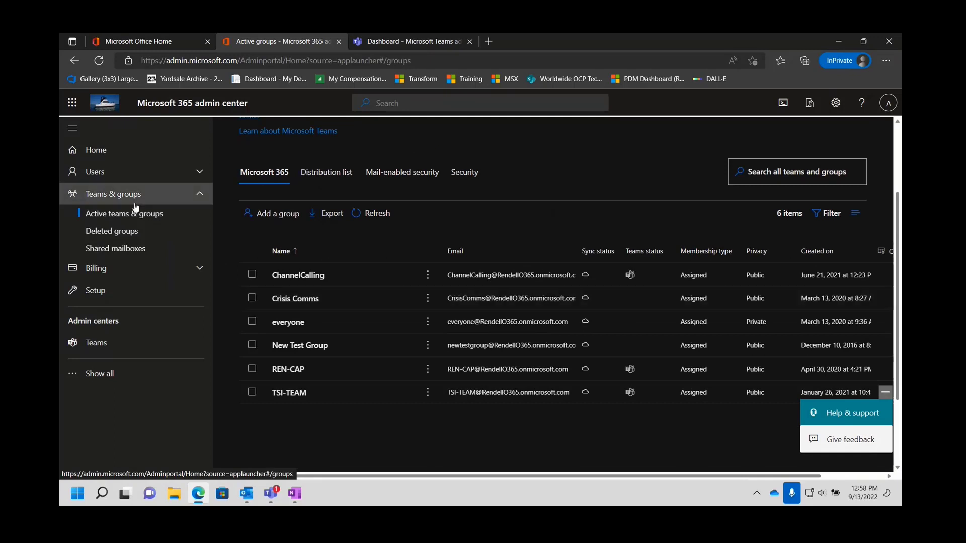
Open the Active users list and view the account details of the fourth user.
{"action": "left_click", "coordinate": [188, 174]}
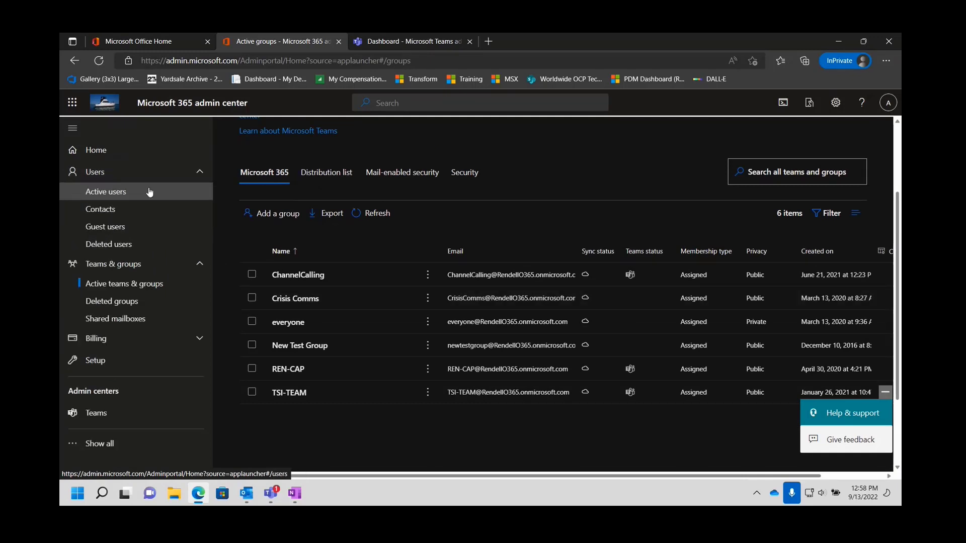
{"action": "left_click", "coordinate": [149, 192]}
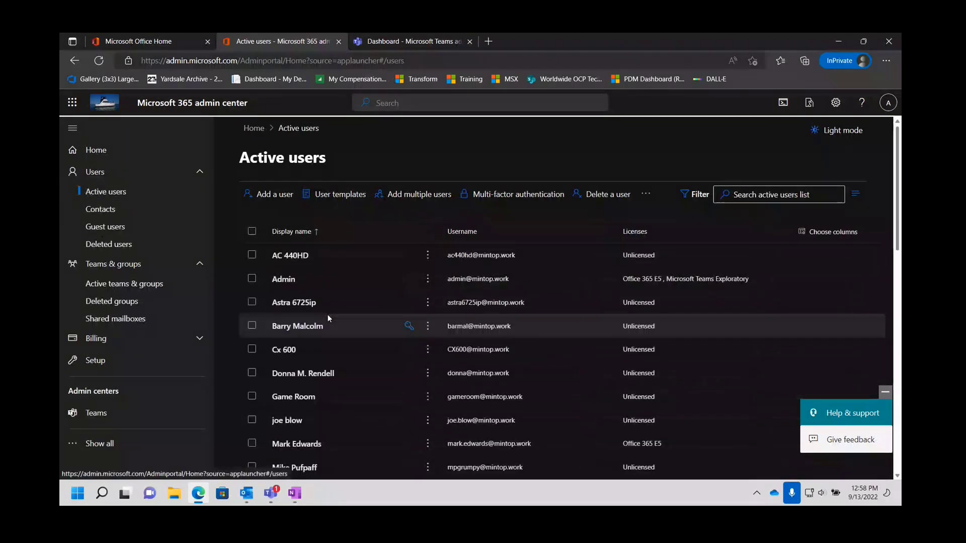
{"action": "left_click", "coordinate": [294, 328]}
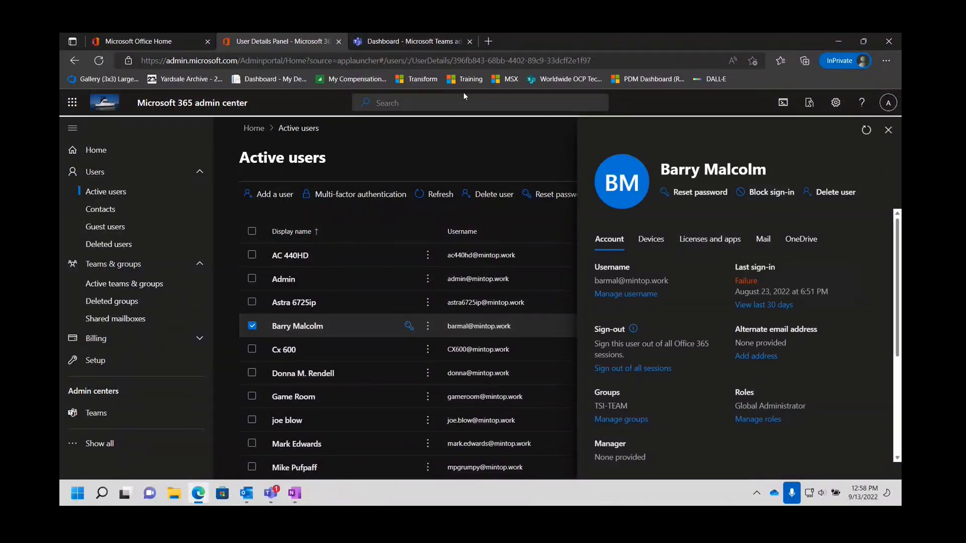
Launch the Teams admin center, close the duplicate tab, and return to the Teams admin dashboard that is already open.
{"action": "left_click", "coordinate": [96, 414]}
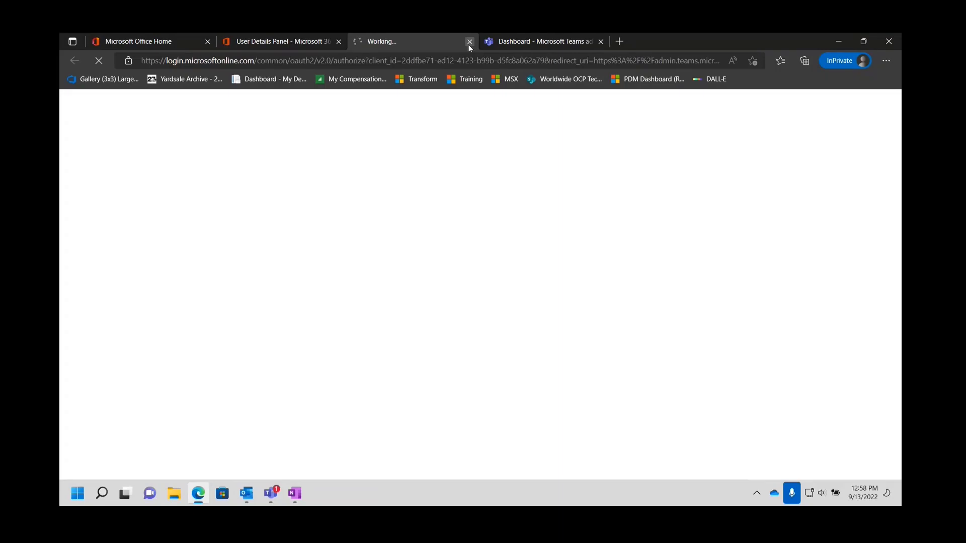
{"action": "left_click", "coordinate": [469, 42]}
{"action": "left_click", "coordinate": [429, 46]}
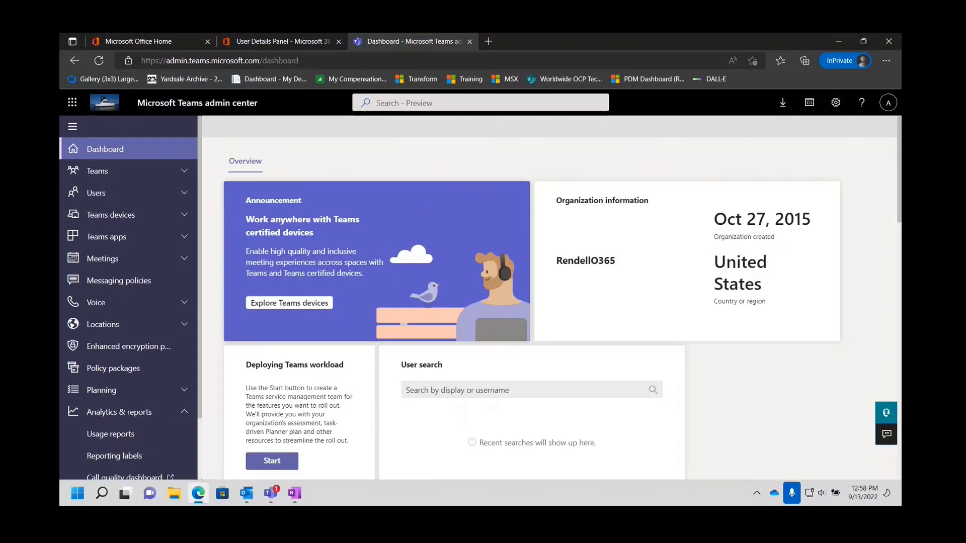
Examine the dashboard's workload deployment, user search, activity log and usage cards.
{"action": "scroll", "coordinate": [290, 291], "scroll_direction": "down", "scroll_amount": 3}
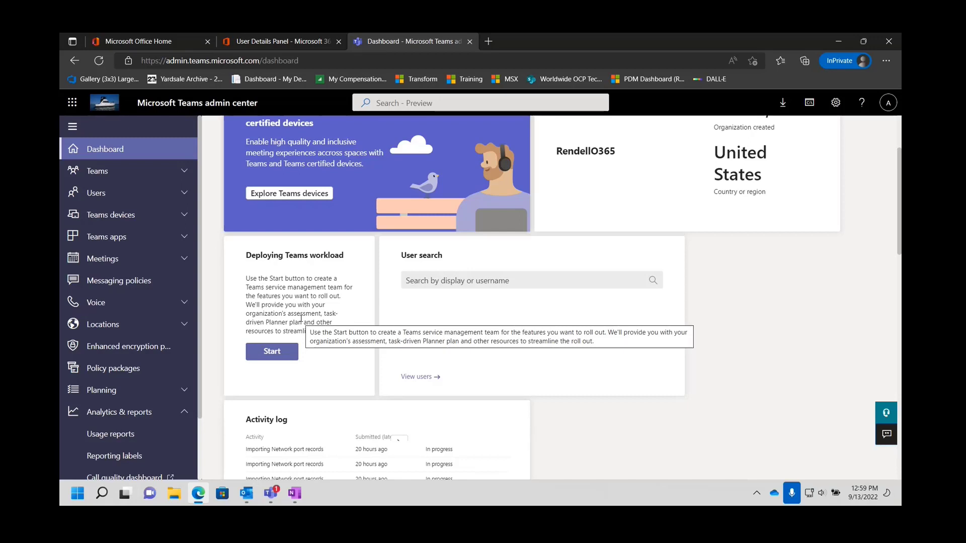
{"action": "scroll", "coordinate": [325, 309], "scroll_direction": "down", "scroll_amount": 4}
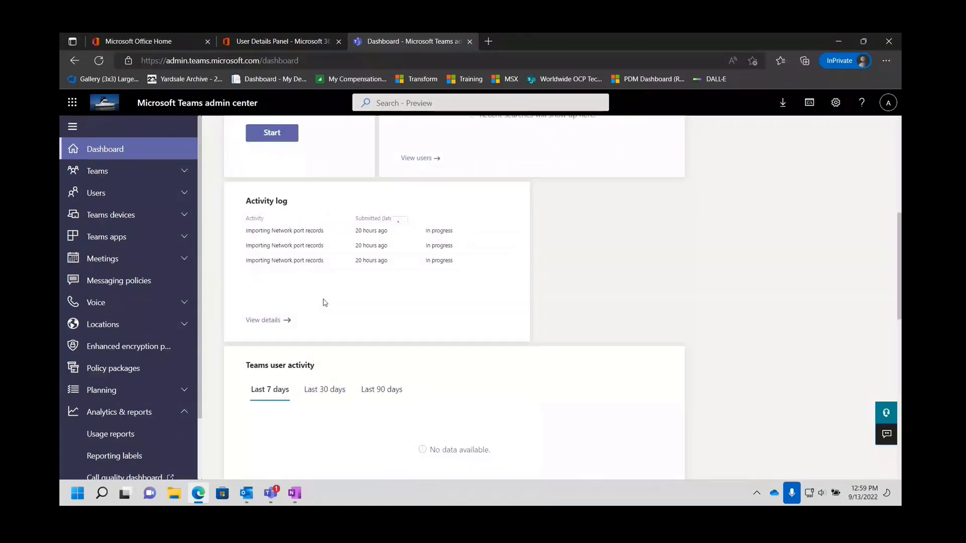
{"action": "scroll", "coordinate": [766, 237], "scroll_direction": "down", "scroll_amount": 3}
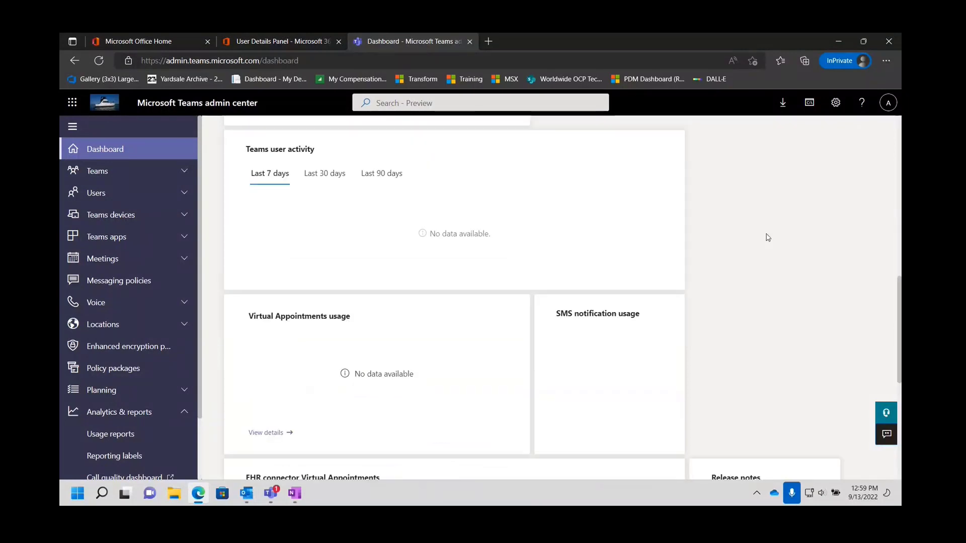
{"action": "scroll", "coordinate": [750, 237], "scroll_direction": "up", "scroll_amount": 4}
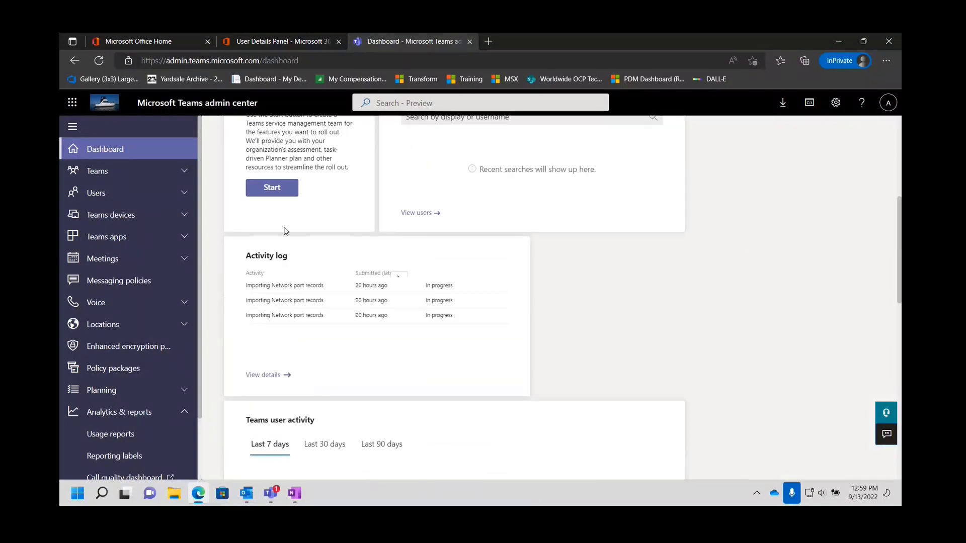
Compare the Teams user activity charts for the last 30, 7 and 90 days.
{"action": "scroll", "coordinate": [562, 288], "scroll_direction": "down", "scroll_amount": 1}
{"action": "scroll", "coordinate": [559, 286], "scroll_direction": "down", "scroll_amount": 4}
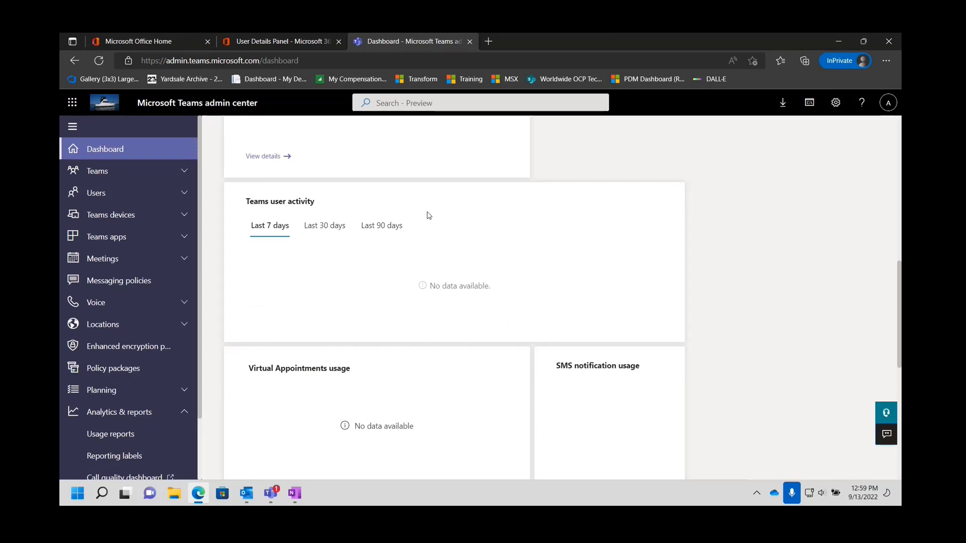
{"action": "left_click", "coordinate": [321, 232]}
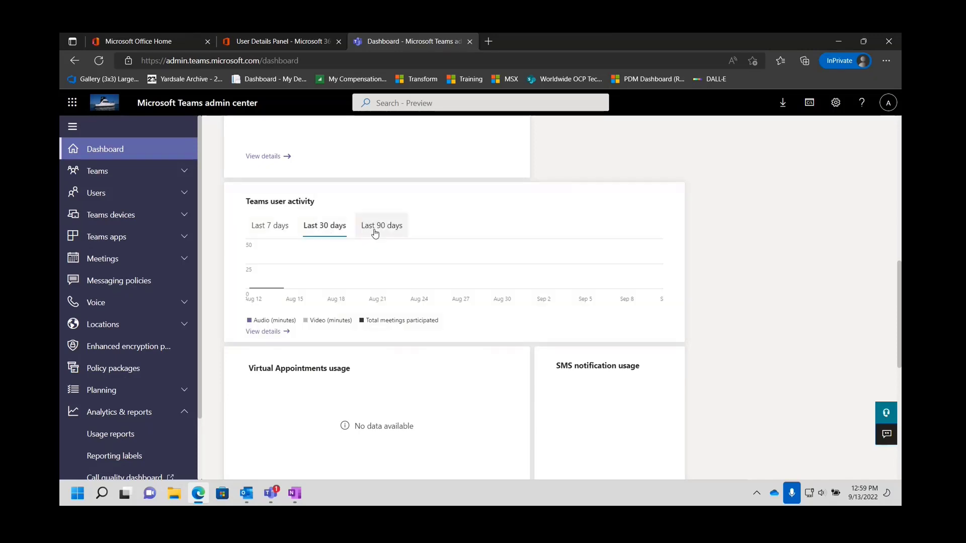
{"action": "mouse_move", "coordinate": [507, 290]}
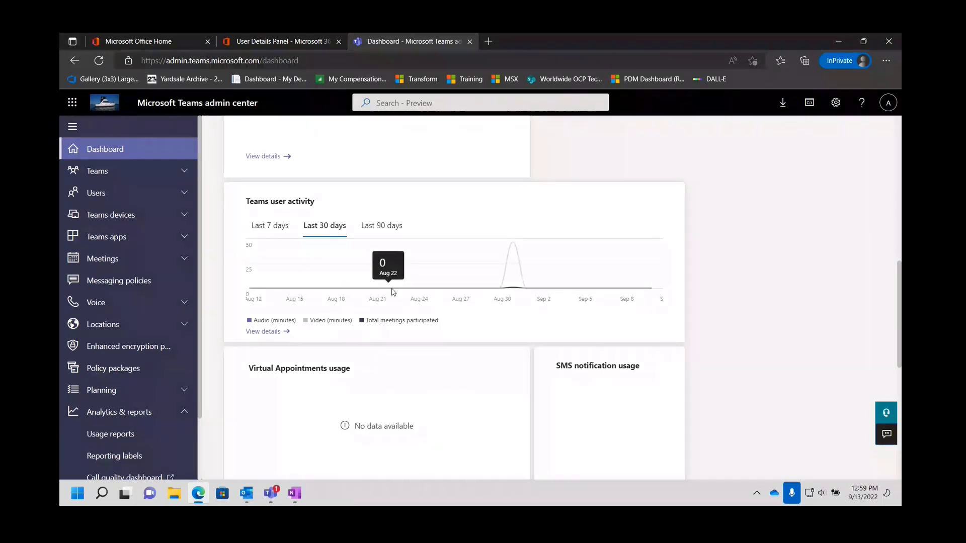
{"action": "left_click", "coordinate": [270, 229]}
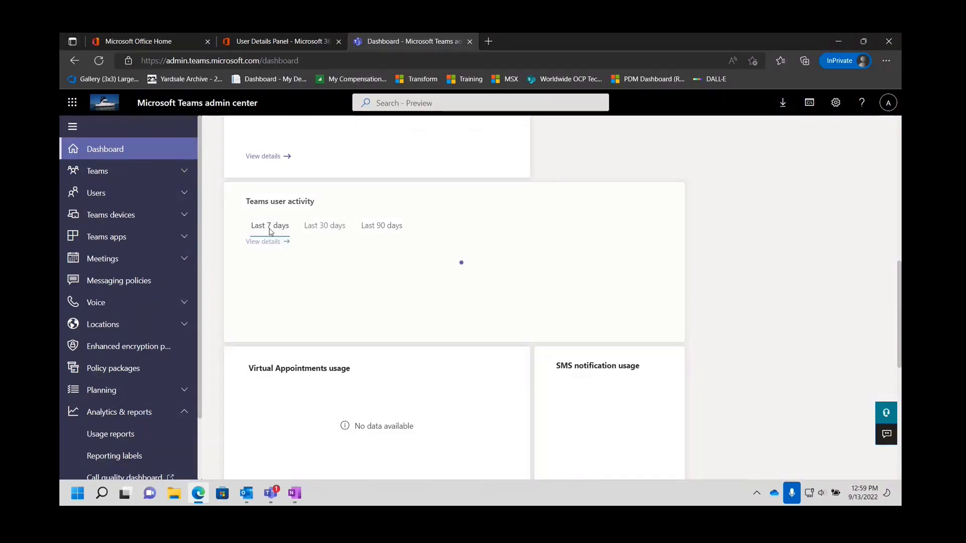
{"action": "left_click", "coordinate": [387, 228]}
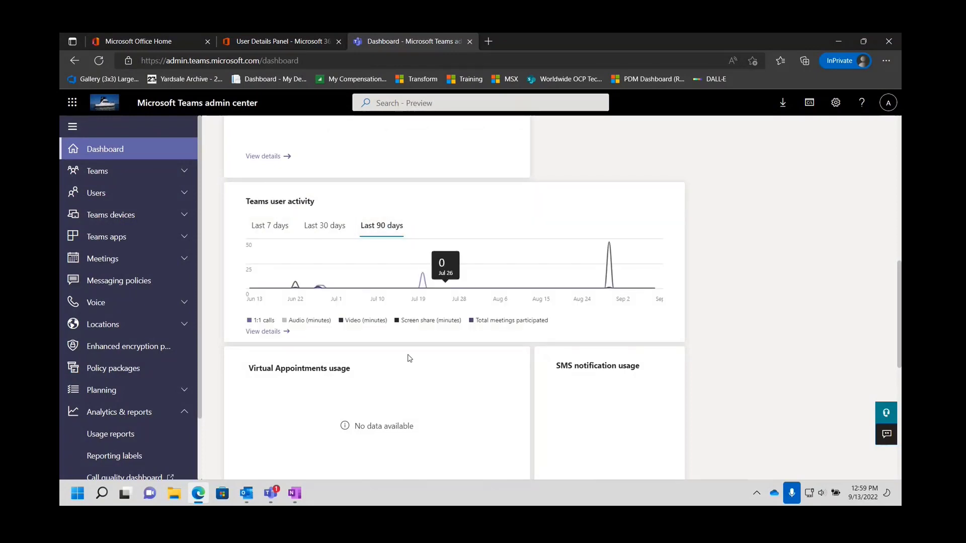
Review the dashboard's virtual appointments, release notes, Learn more and Training cards, then return to the overview.
{"action": "scroll", "coordinate": [411, 355], "scroll_direction": "down", "scroll_amount": 3}
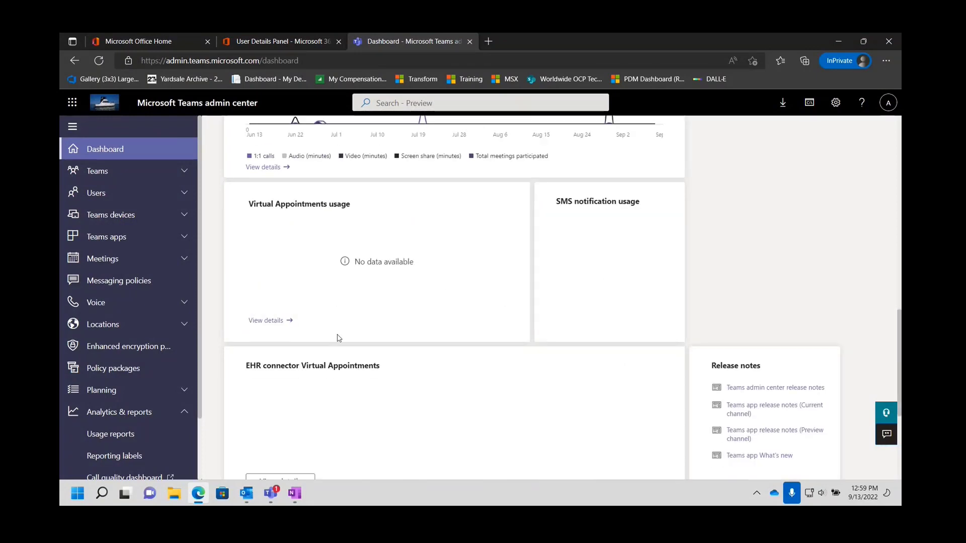
{"action": "scroll", "coordinate": [553, 334], "scroll_direction": "down", "scroll_amount": 4}
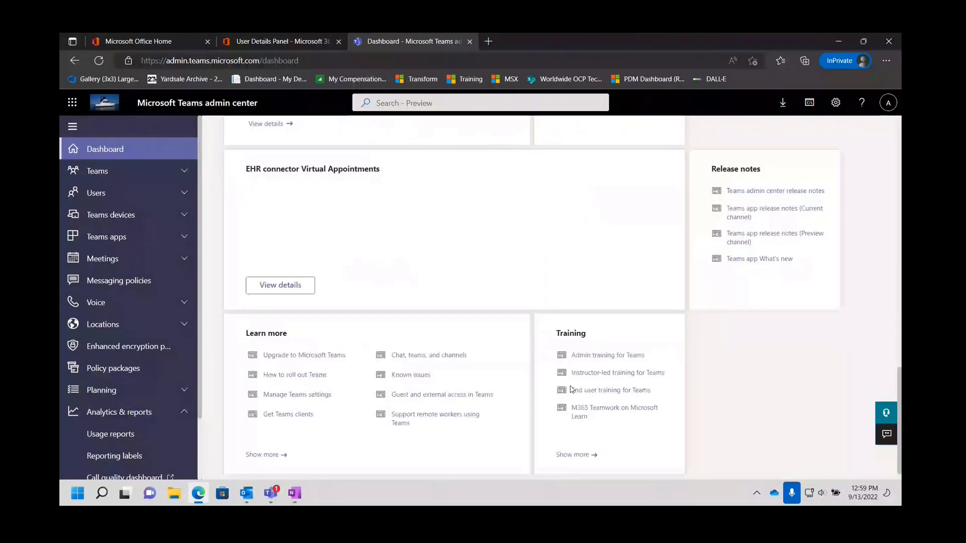
{"action": "scroll", "coordinate": [442, 329], "scroll_direction": "up", "scroll_amount": 10}
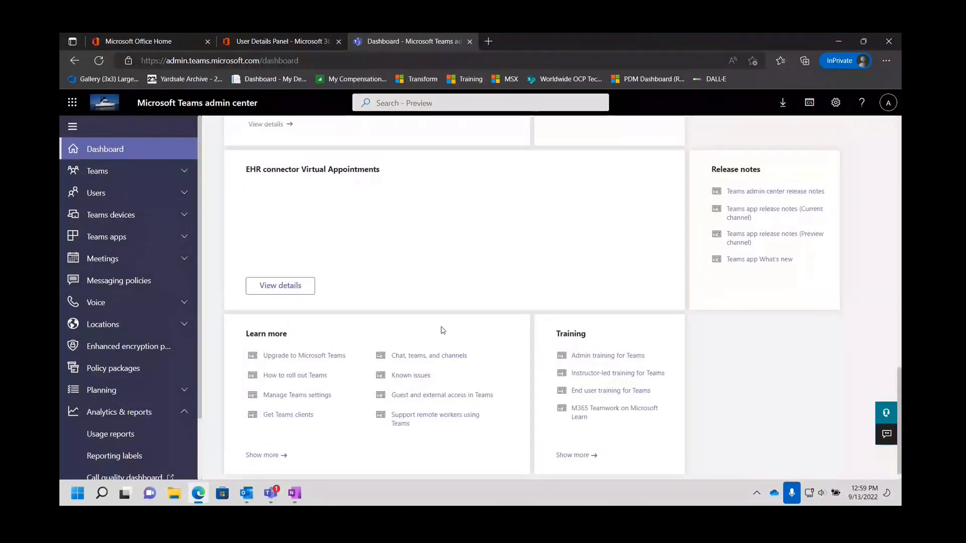
{"action": "scroll", "coordinate": [442, 330], "scroll_direction": "up", "scroll_amount": 3}
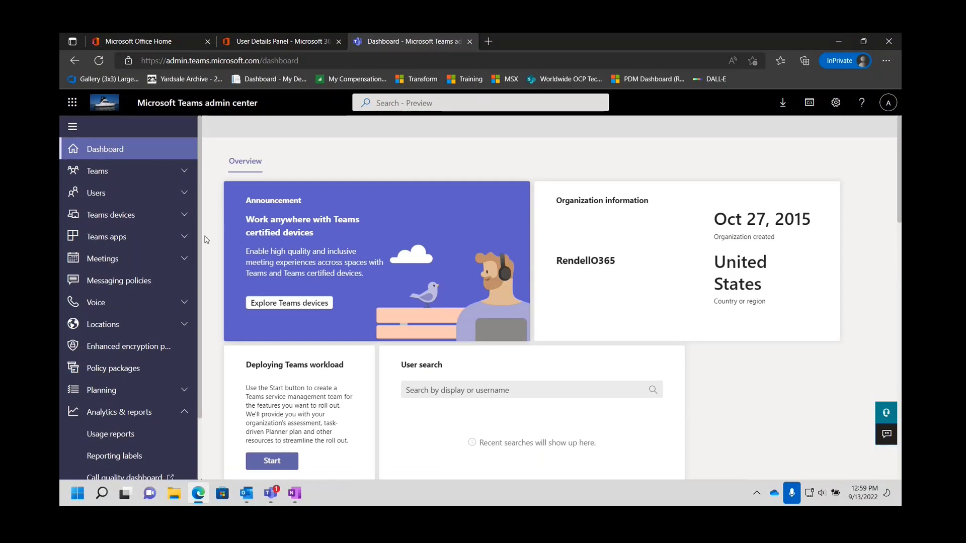
Open the Manage teams page and examine the users summary and the channels, members and owners of each team.
{"action": "left_click", "coordinate": [182, 170]}
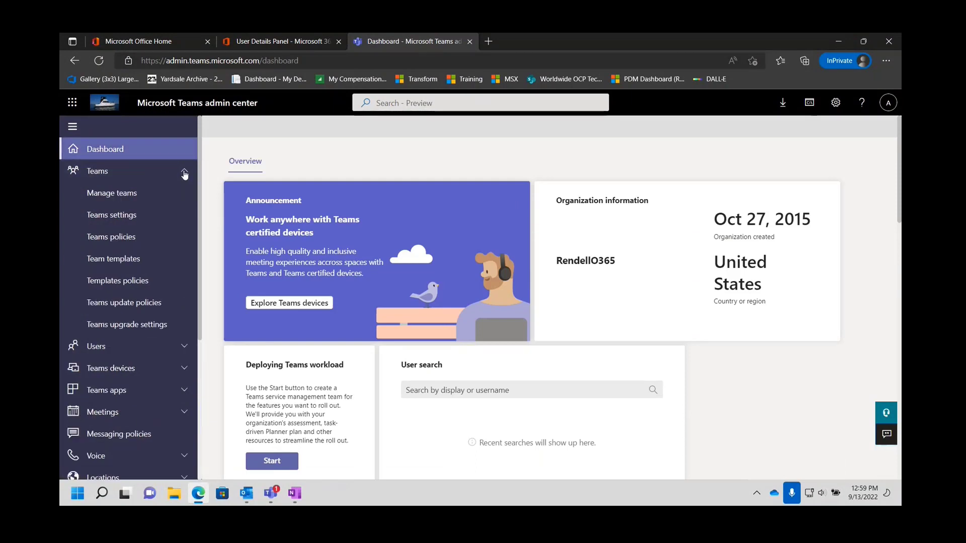
{"action": "left_click", "coordinate": [126, 195]}
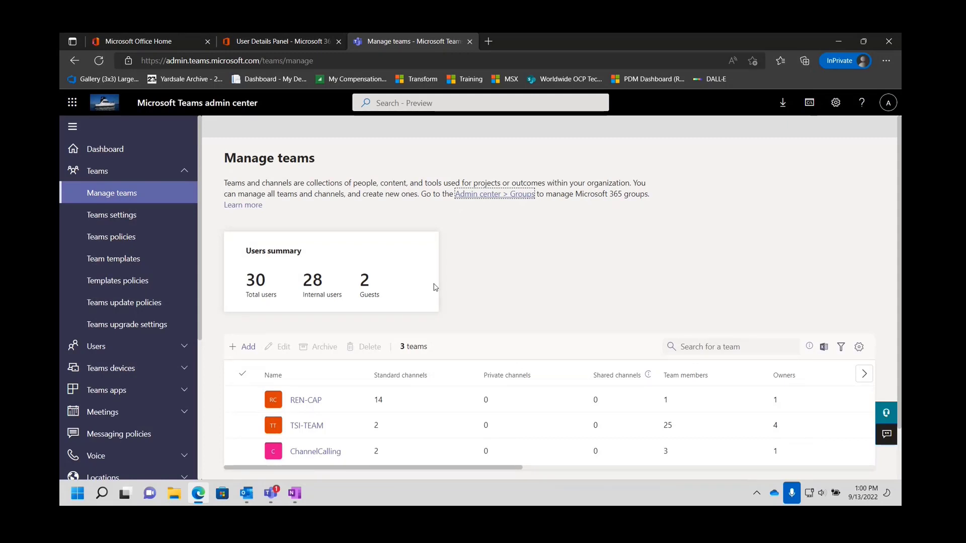
{"action": "scroll", "coordinate": [403, 327], "scroll_direction": "down", "scroll_amount": 1}
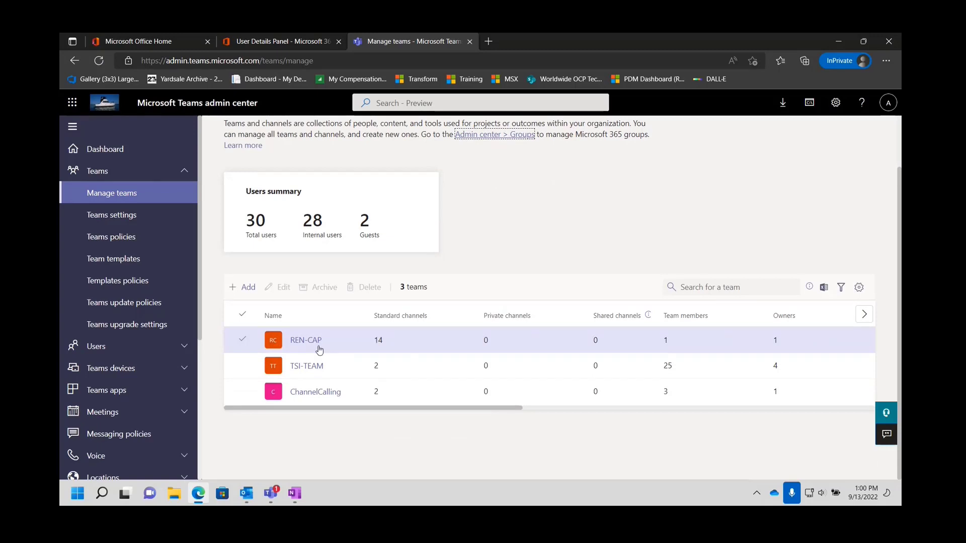
{"action": "scroll", "coordinate": [320, 371], "scroll_direction": "up", "scroll_amount": 1}
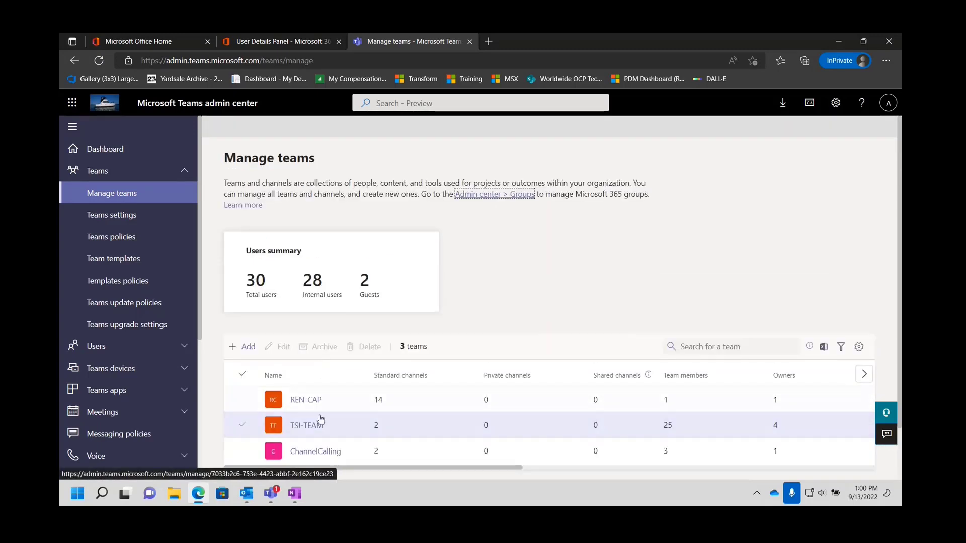
{"action": "scroll", "coordinate": [321, 418], "scroll_direction": "down", "scroll_amount": 1}
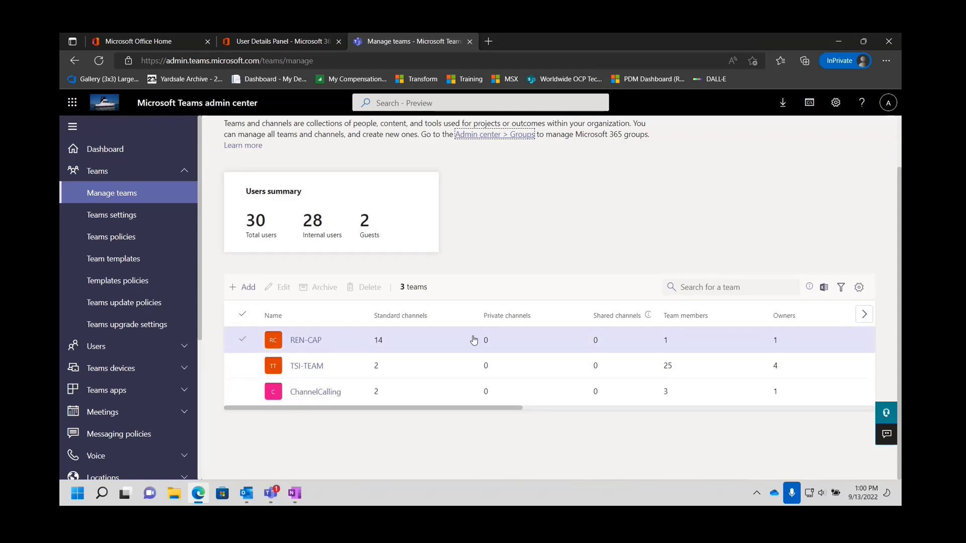
{"action": "scroll", "coordinate": [474, 340], "scroll_direction": "up", "scroll_amount": 2}
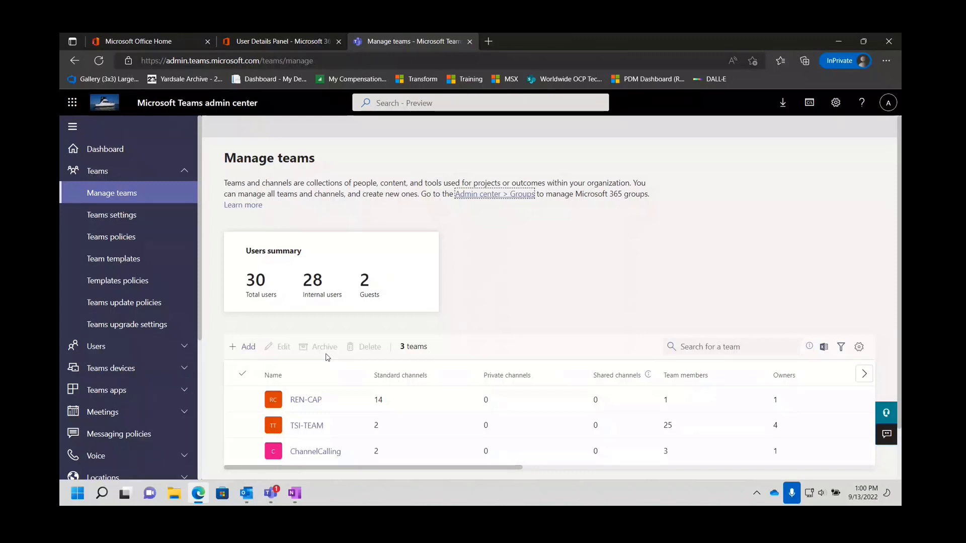
{"action": "scroll", "coordinate": [317, 372], "scroll_direction": "down", "scroll_amount": 2}
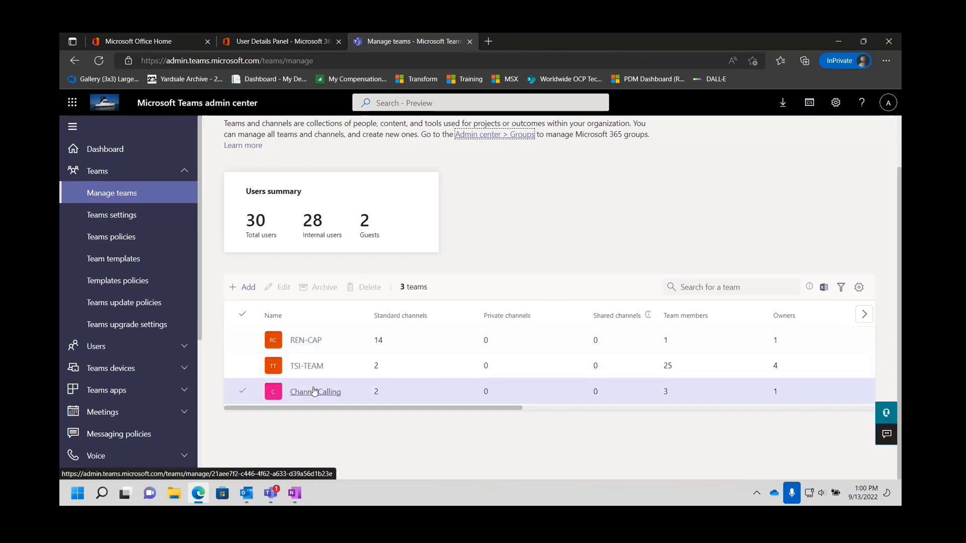
Open the Teams settings page and review the notifications, tagging, email integration, file storage and organization options.
{"action": "left_click", "coordinate": [117, 215]}
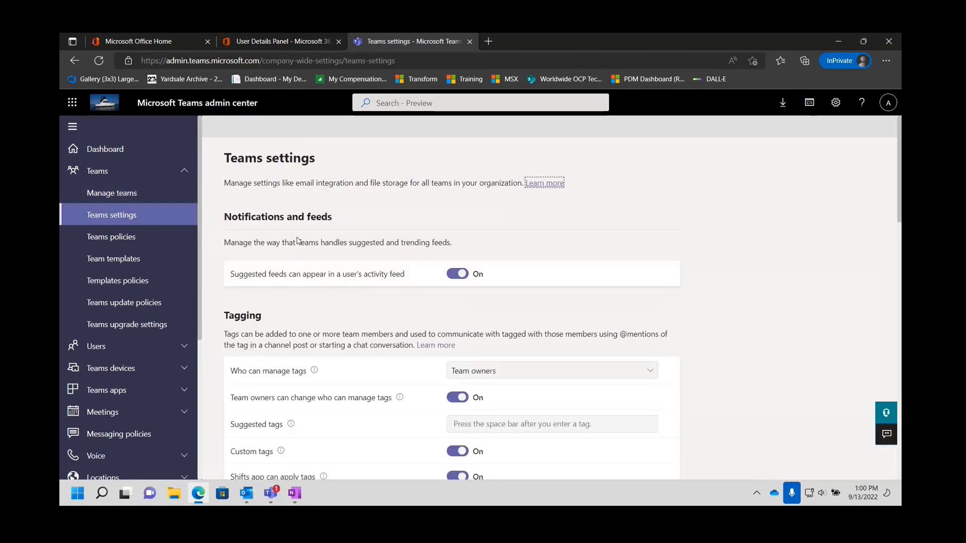
{"action": "scroll", "coordinate": [297, 242], "scroll_direction": "down", "scroll_amount": 2}
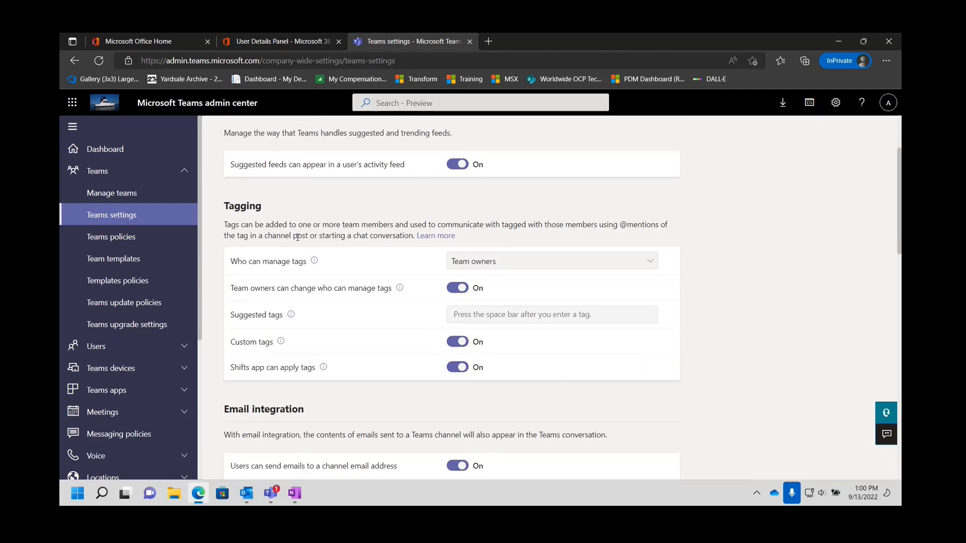
{"action": "scroll", "coordinate": [297, 237], "scroll_direction": "down", "scroll_amount": 4}
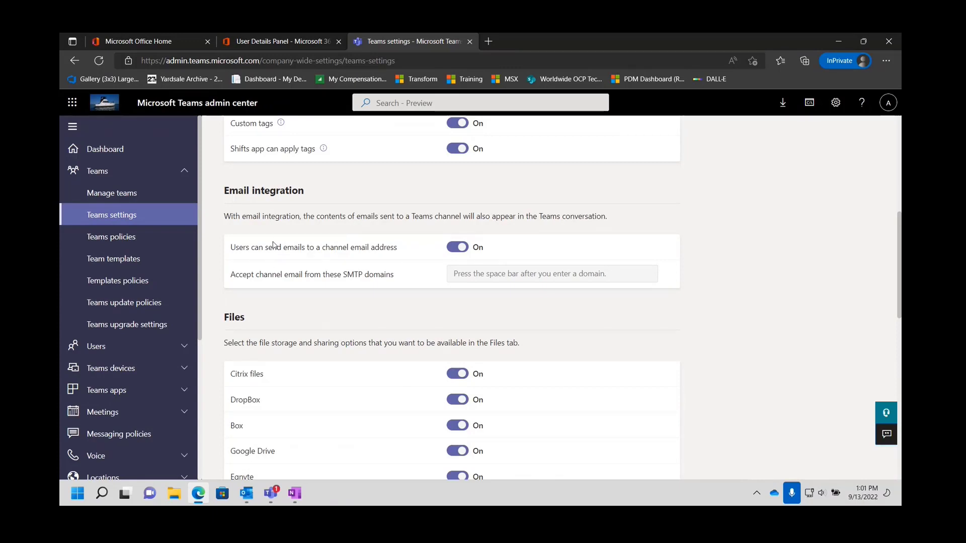
{"action": "scroll", "coordinate": [359, 306], "scroll_direction": "down", "scroll_amount": 2}
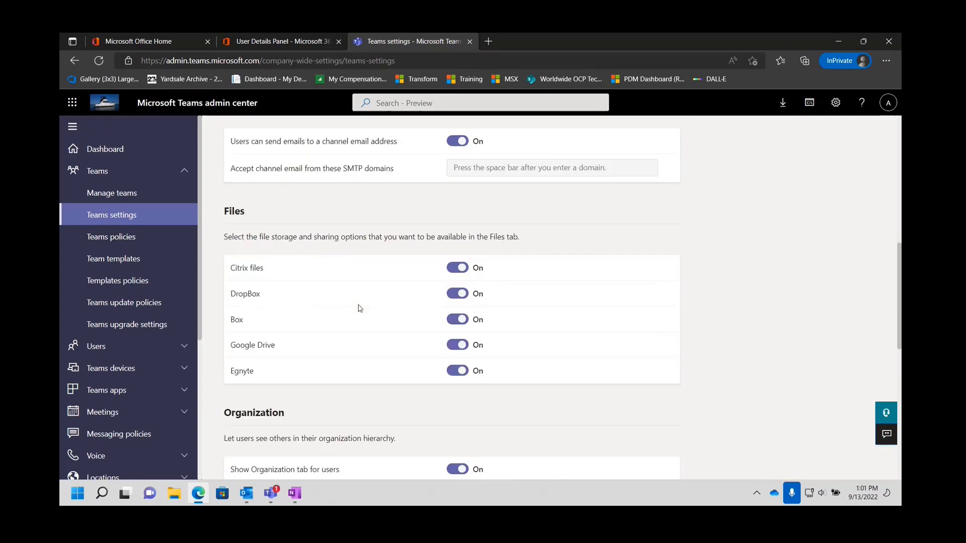
{"action": "scroll", "coordinate": [359, 306], "scroll_direction": "down", "scroll_amount": 1}
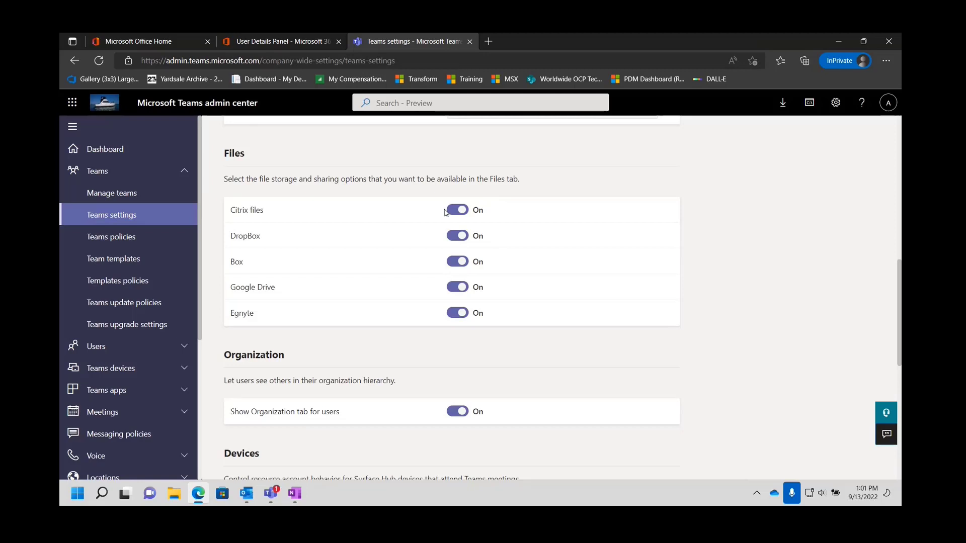
Open the Teams policies page, inspect the Global (Org-wide default) policy's channel options and close it without changes.
{"action": "left_click", "coordinate": [116, 237]}
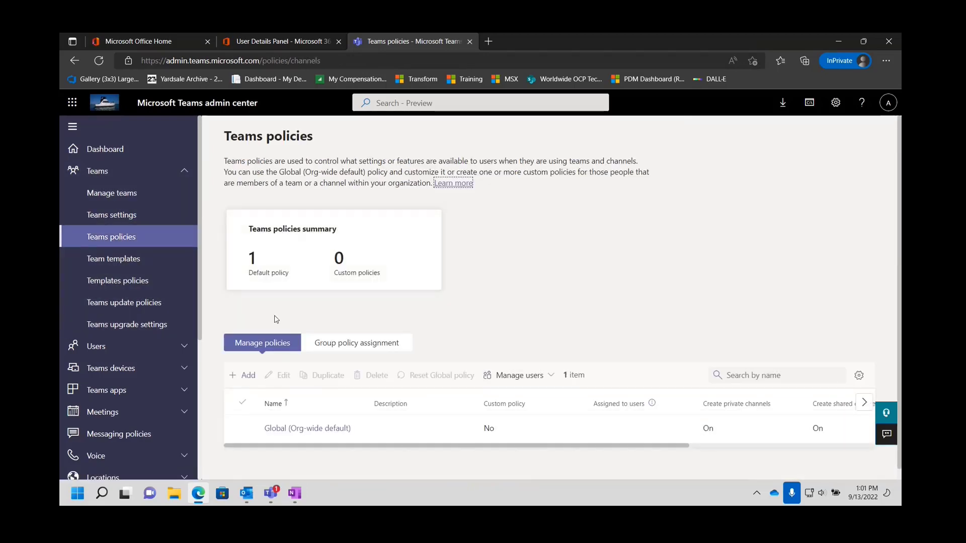
{"action": "left_click", "coordinate": [310, 433]}
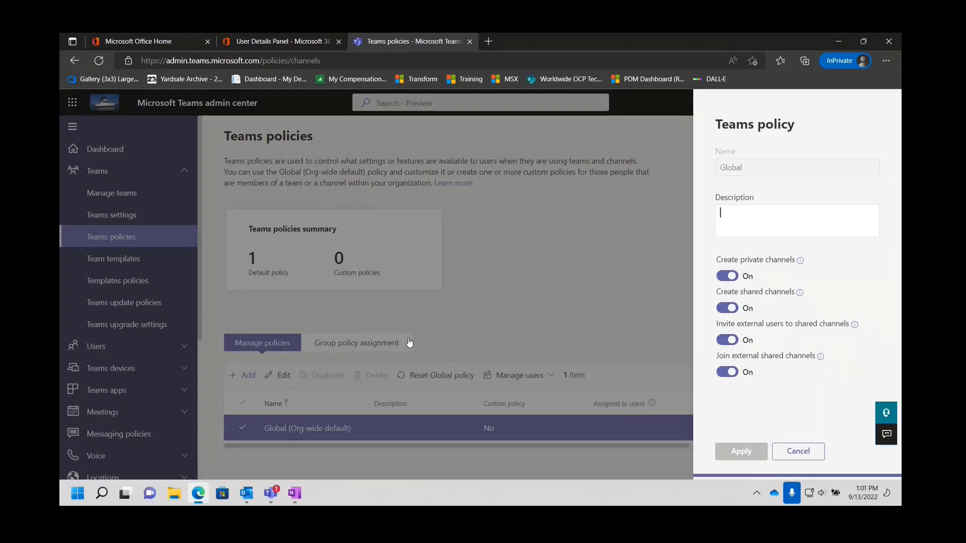
{"action": "left_click", "coordinate": [798, 450]}
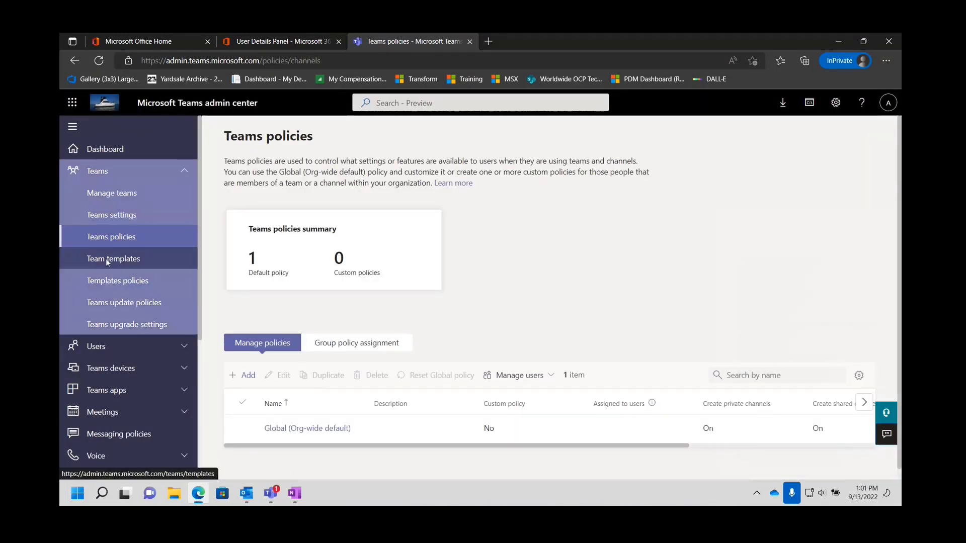
Browse the list of team templates, look briefly at the Templates policies page and return to the templates list.
{"action": "left_click", "coordinate": [106, 259]}
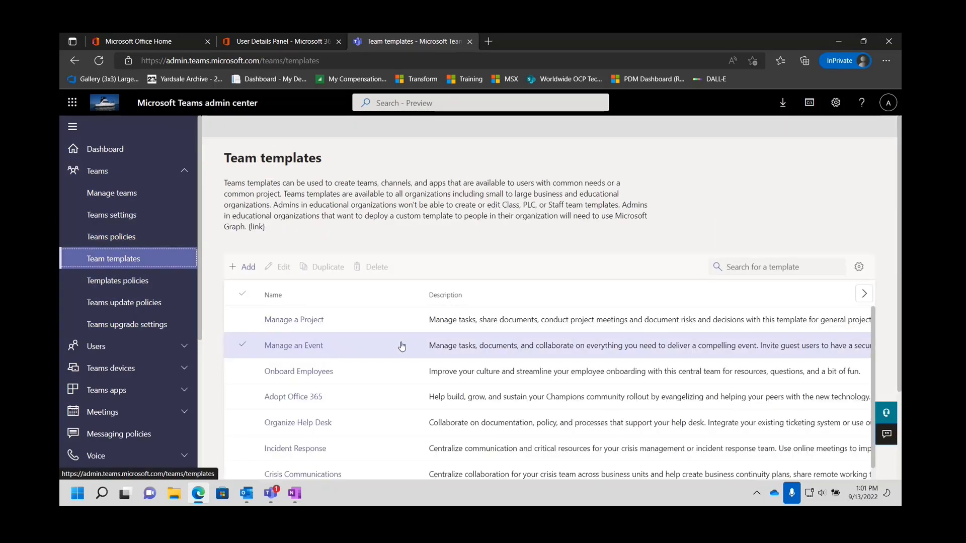
{"action": "scroll", "coordinate": [402, 346], "scroll_direction": "down", "scroll_amount": 3}
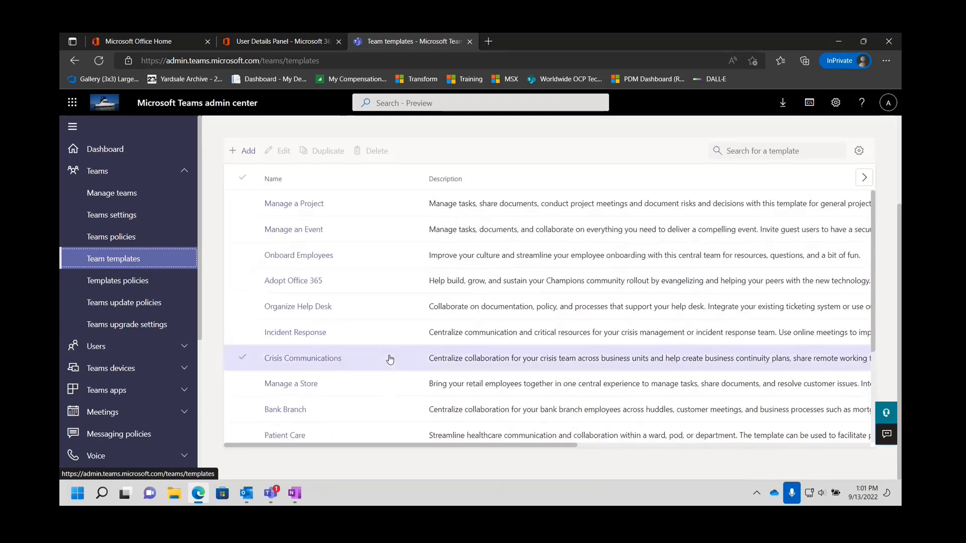
{"action": "scroll", "coordinate": [354, 295], "scroll_direction": "down", "scroll_amount": 3}
{"action": "scroll", "coordinate": [353, 295], "scroll_direction": "up", "scroll_amount": 3}
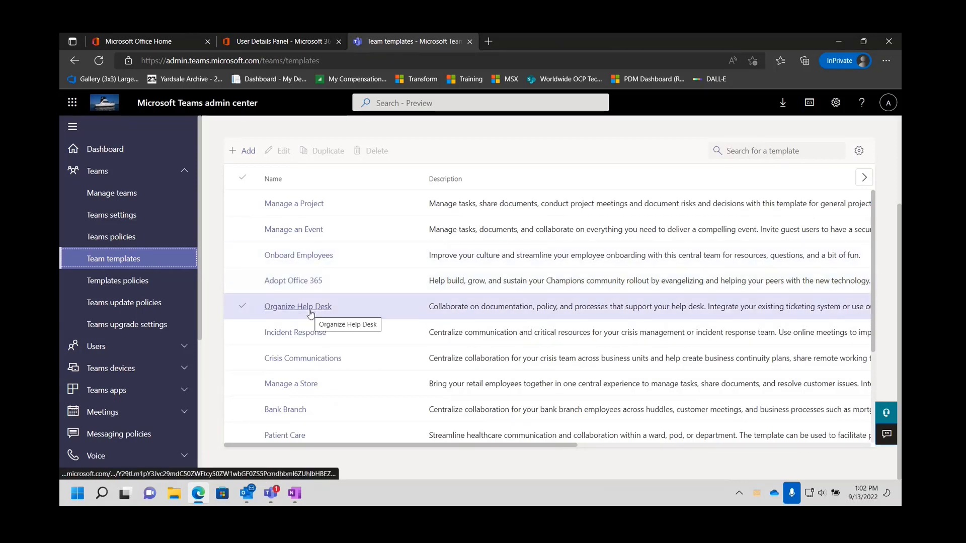
{"action": "left_click", "coordinate": [142, 293]}
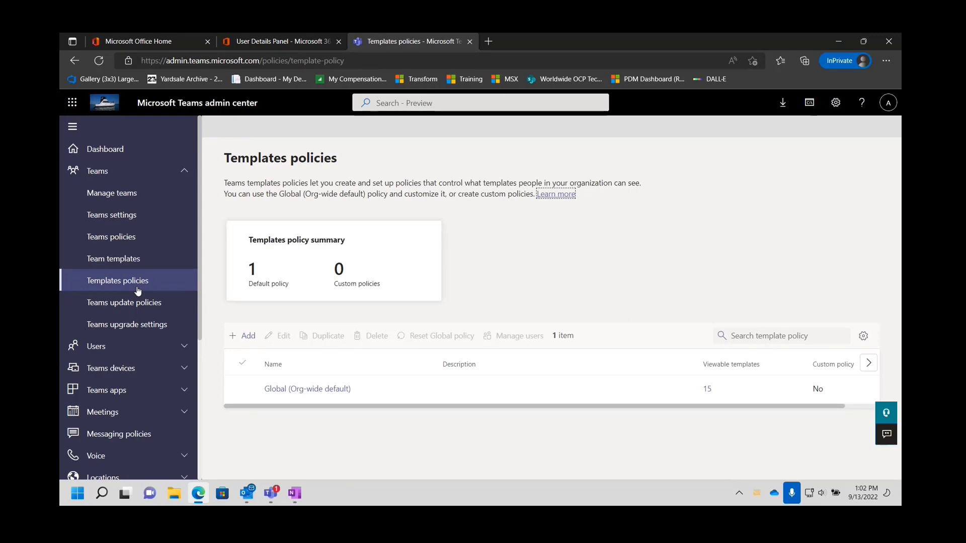
{"action": "left_click", "coordinate": [129, 268]}
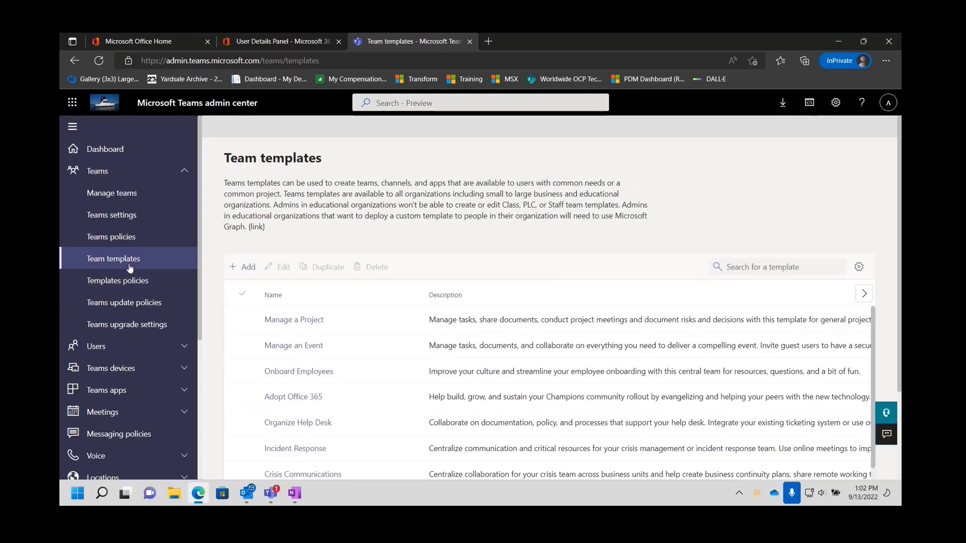
Open the Onboard Employees template and examine its channels, their tabs and the included apps.
{"action": "scroll", "coordinate": [392, 281], "scroll_direction": "down", "scroll_amount": 2}
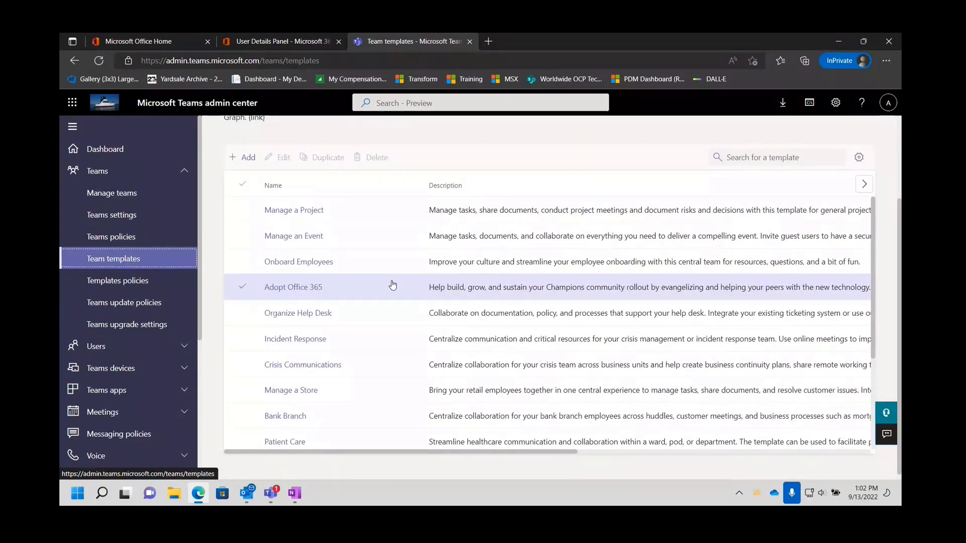
{"action": "left_click", "coordinate": [292, 263]}
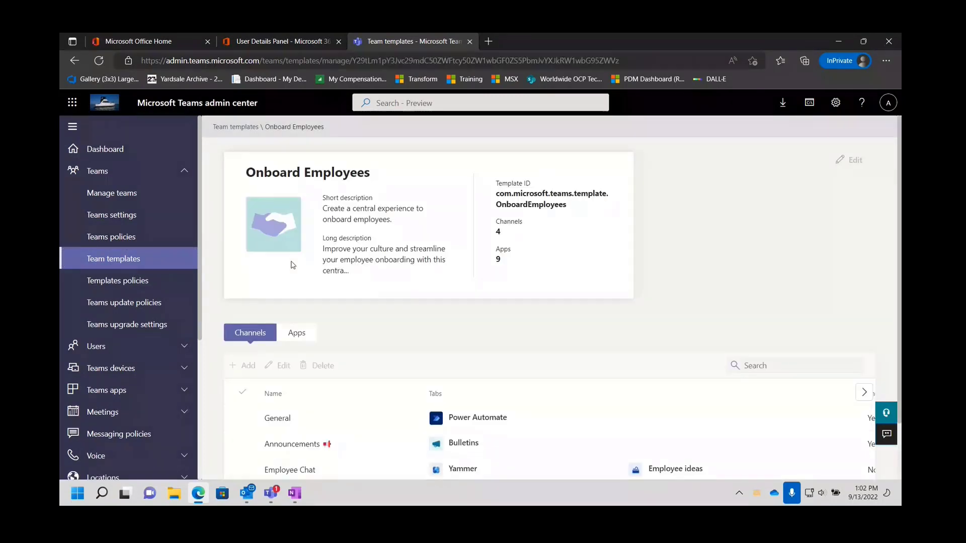
{"action": "scroll", "coordinate": [409, 295], "scroll_direction": "down", "scroll_amount": 2}
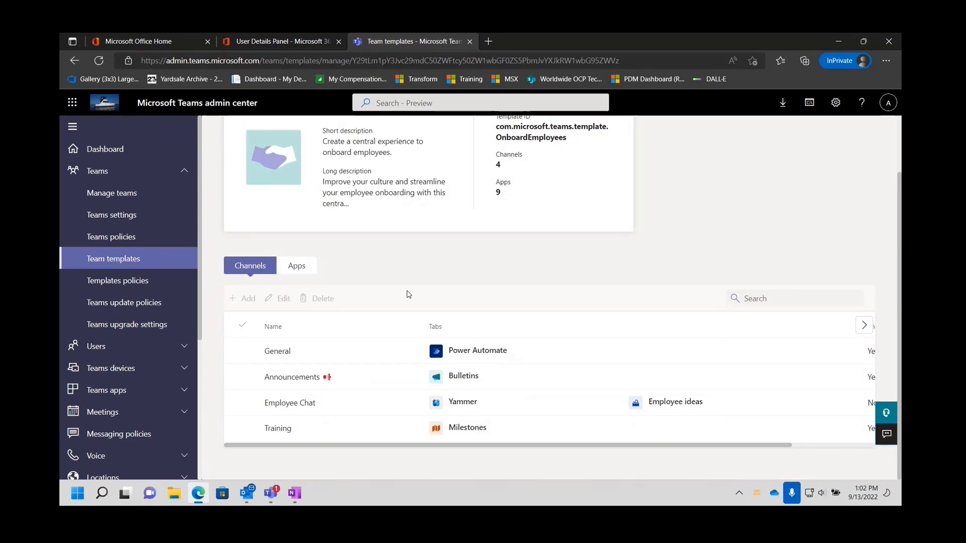
{"action": "left_click", "coordinate": [303, 270]}
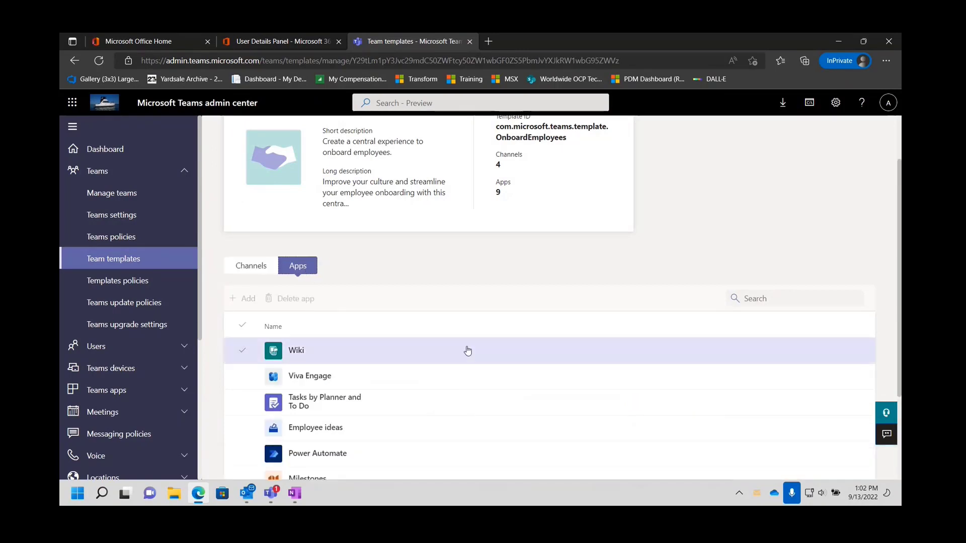
{"action": "scroll", "coordinate": [466, 349], "scroll_direction": "down", "scroll_amount": 3}
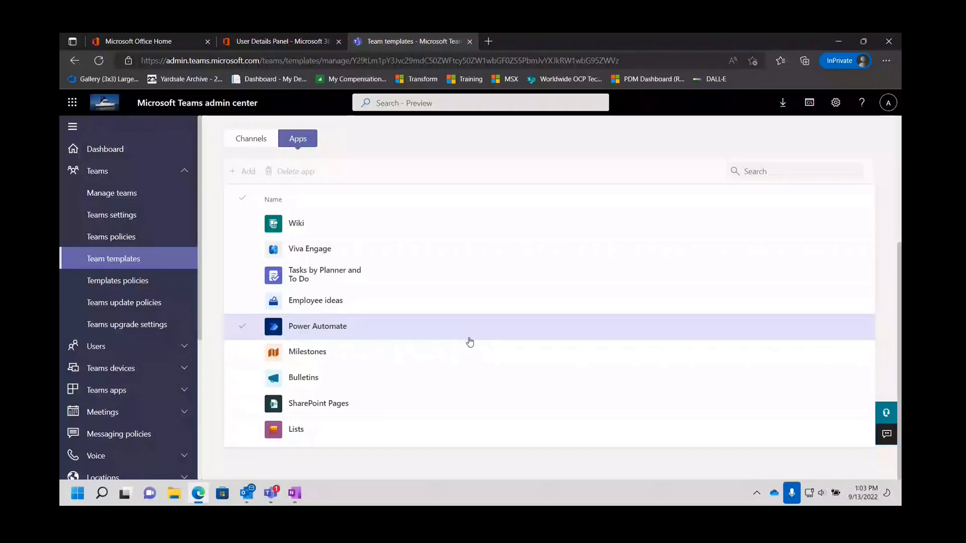
Go over the Onboard Employees template's channels again, then look through its app list once more.
{"action": "scroll", "coordinate": [469, 342], "scroll_direction": "up", "scroll_amount": 4}
{"action": "left_click", "coordinate": [250, 334]}
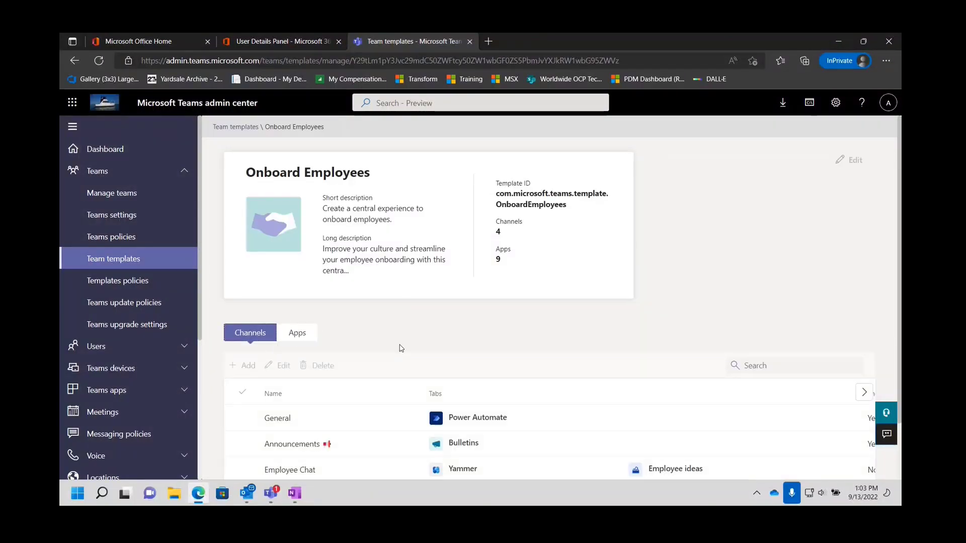
{"action": "scroll", "coordinate": [401, 347], "scroll_direction": "down", "scroll_amount": 1}
{"action": "left_click", "coordinate": [274, 382]}
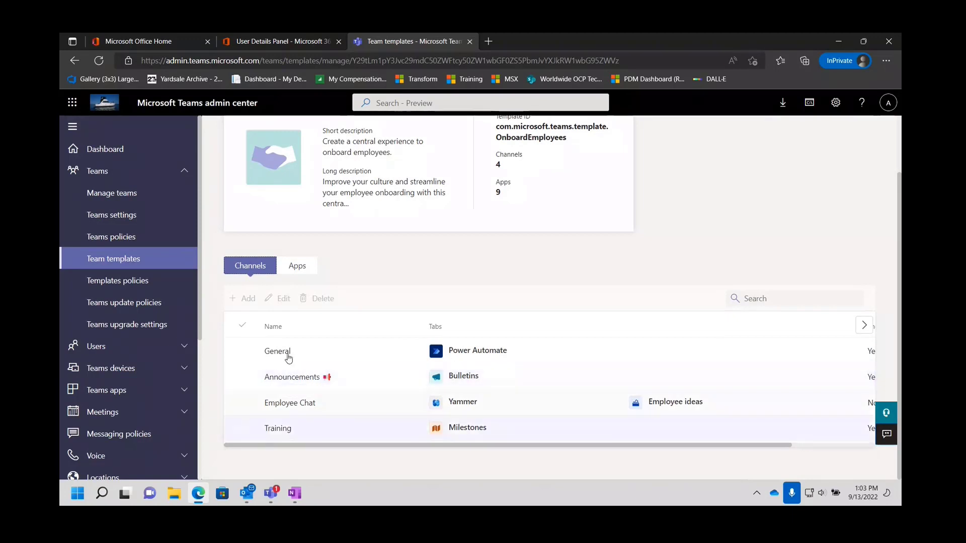
{"action": "left_click", "coordinate": [304, 267]}
{"action": "scroll", "coordinate": [432, 359], "scroll_direction": "down", "scroll_amount": 3}
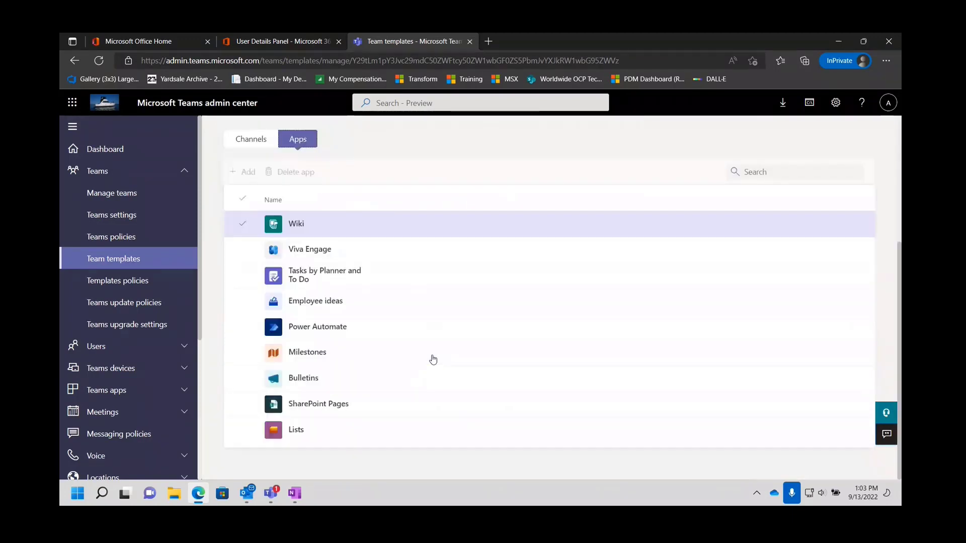
{"action": "left_click", "coordinate": [433, 359]}
{"action": "scroll", "coordinate": [433, 359], "scroll_direction": "up", "scroll_amount": 2}
{"action": "left_click", "coordinate": [433, 359]}
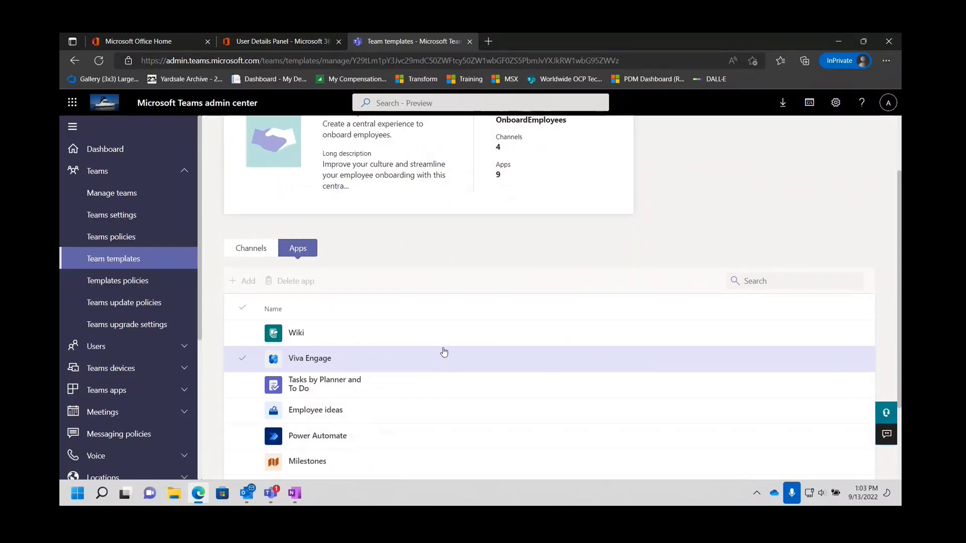
{"action": "left_click", "coordinate": [443, 353]}
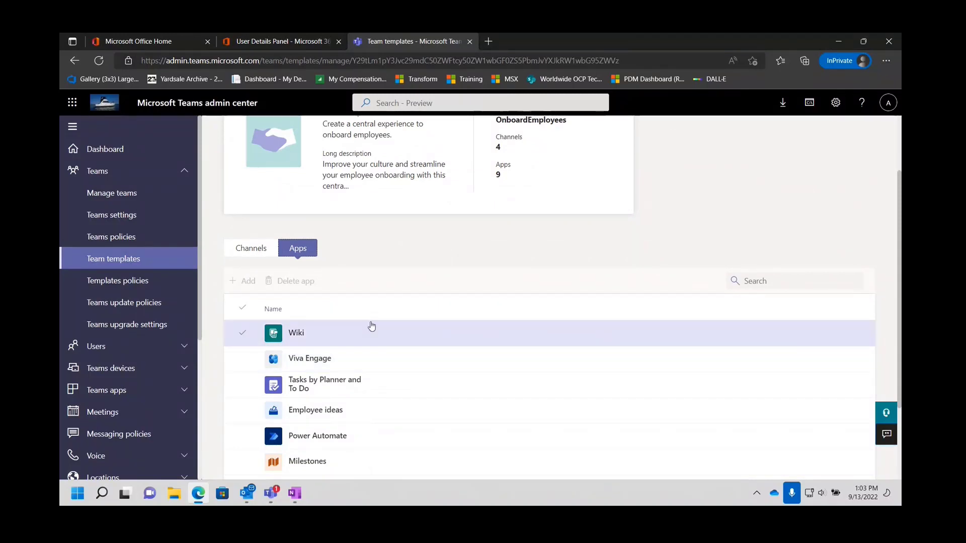
Open the Templates policies page and check the viewable templates and custom policy columns of the Global policy.
{"action": "left_click", "coordinate": [124, 281]}
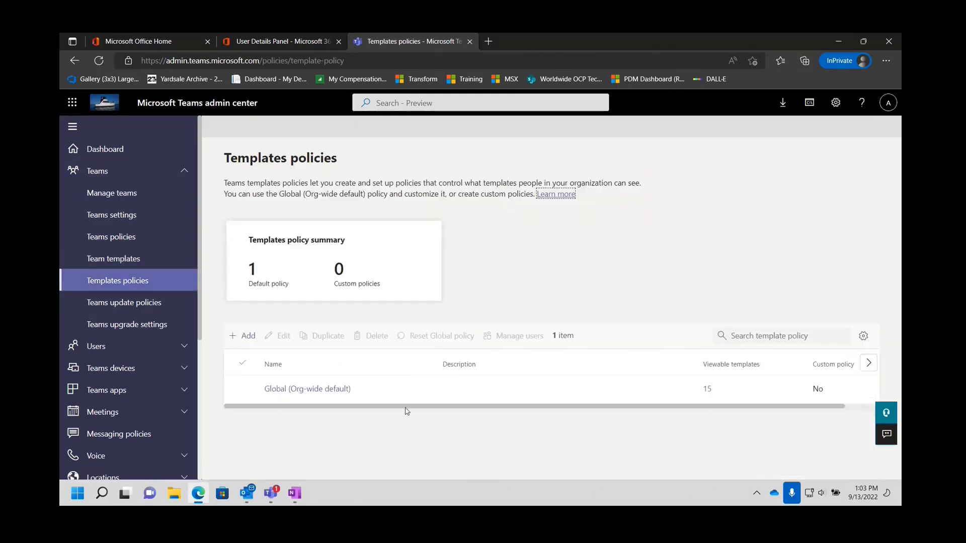
{"action": "left_click_drag", "start_coordinate": [404, 405], "coordinate": [436, 405]}
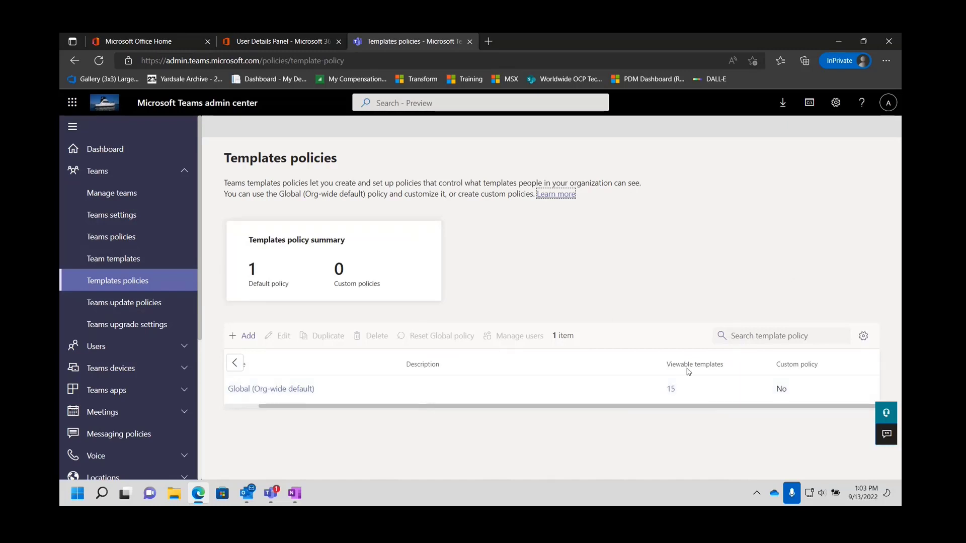
Open Teams update policies, inspect the Global policy's Show preview features options and leave the policy without changes.
{"action": "left_click", "coordinate": [138, 307]}
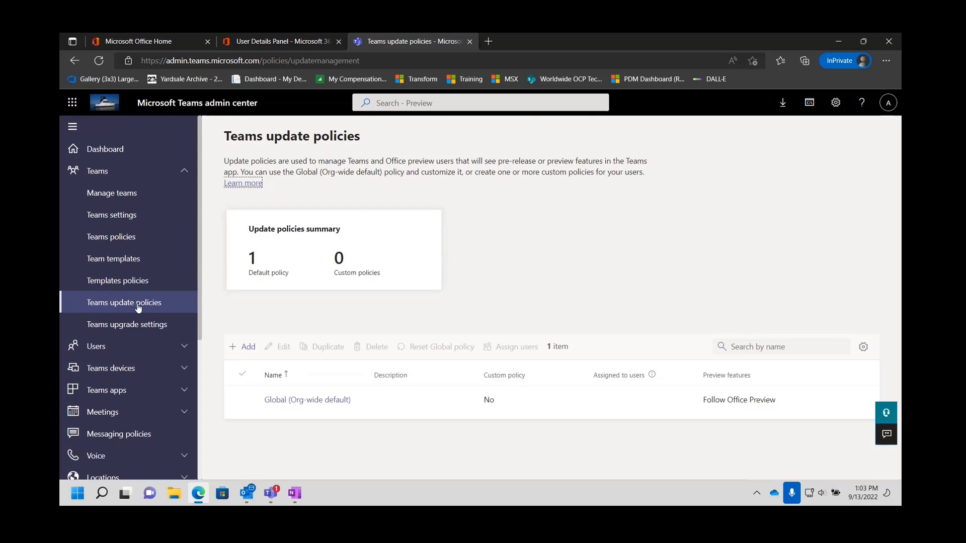
{"action": "left_click", "coordinate": [139, 309]}
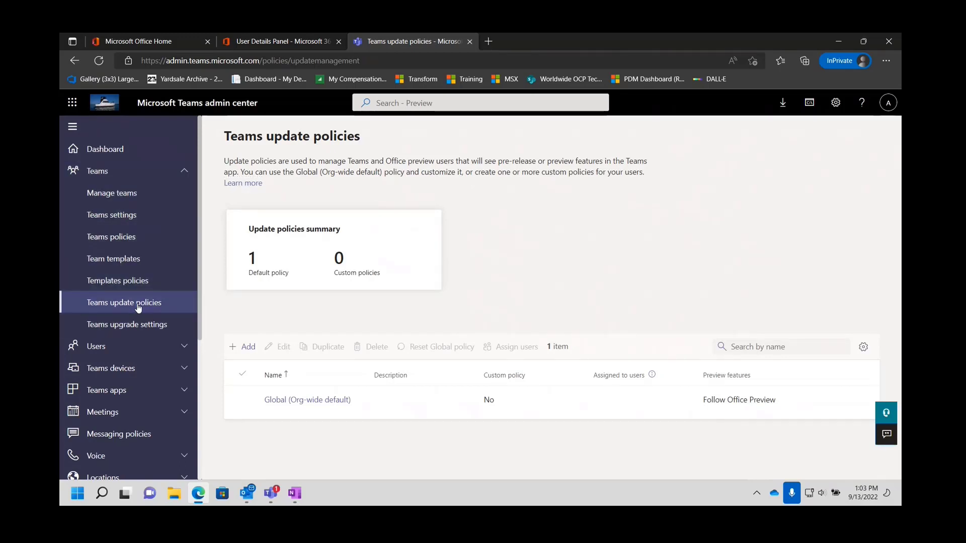
{"action": "left_click", "coordinate": [287, 400]}
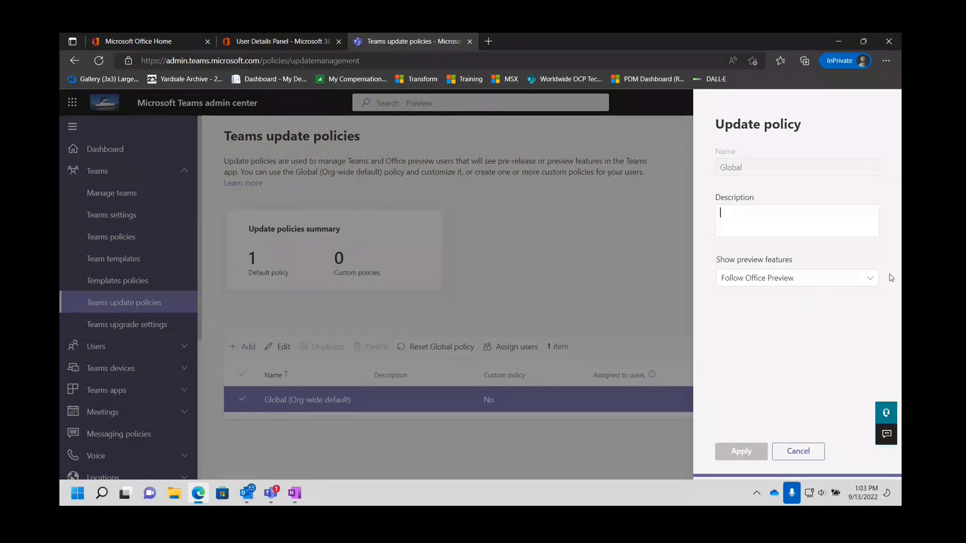
{"action": "left_click", "coordinate": [871, 281]}
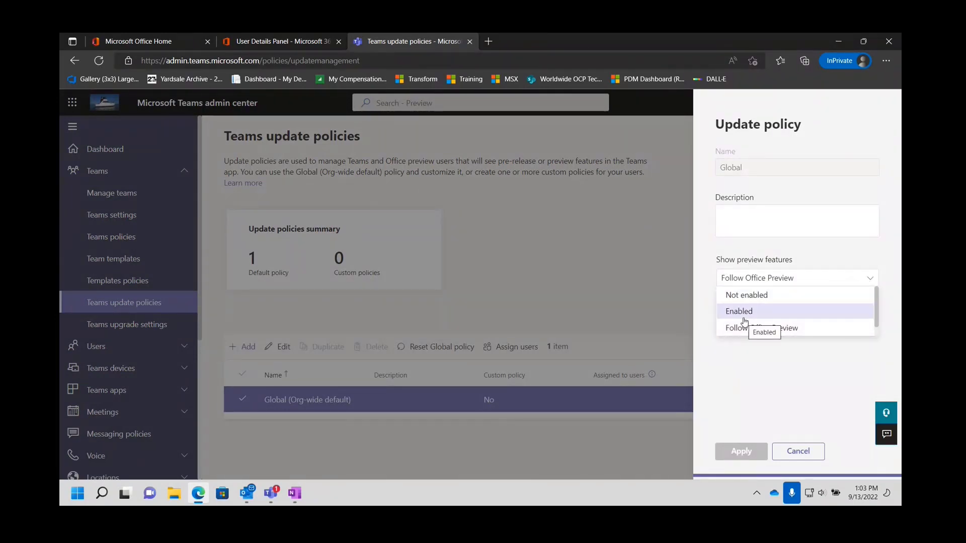
{"action": "left_click", "coordinate": [112, 328]}
Open Teams upgrade settings and read the coexistence mode notice and the app preferences.
{"action": "left_click", "coordinate": [112, 326]}
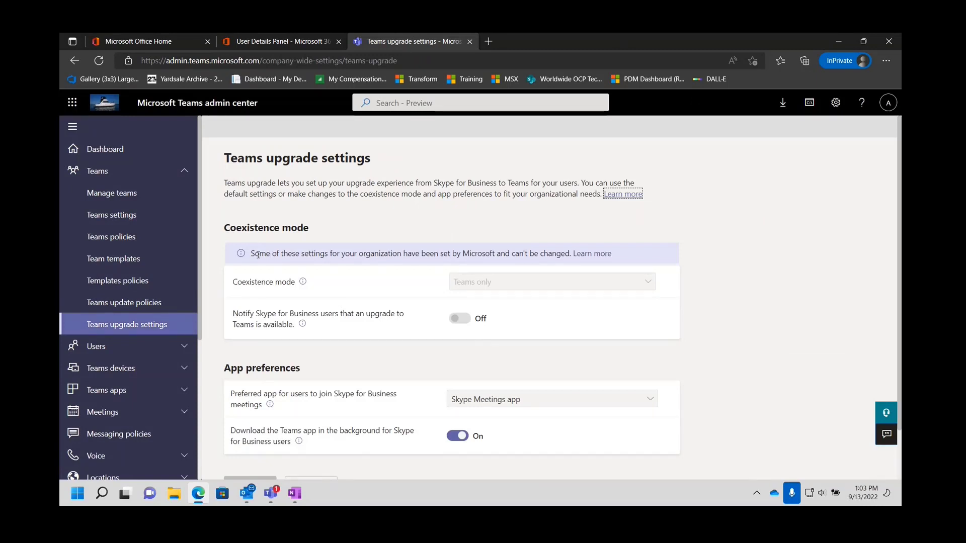
{"action": "left_click_drag", "start_coordinate": [251, 254], "coordinate": [648, 259]}
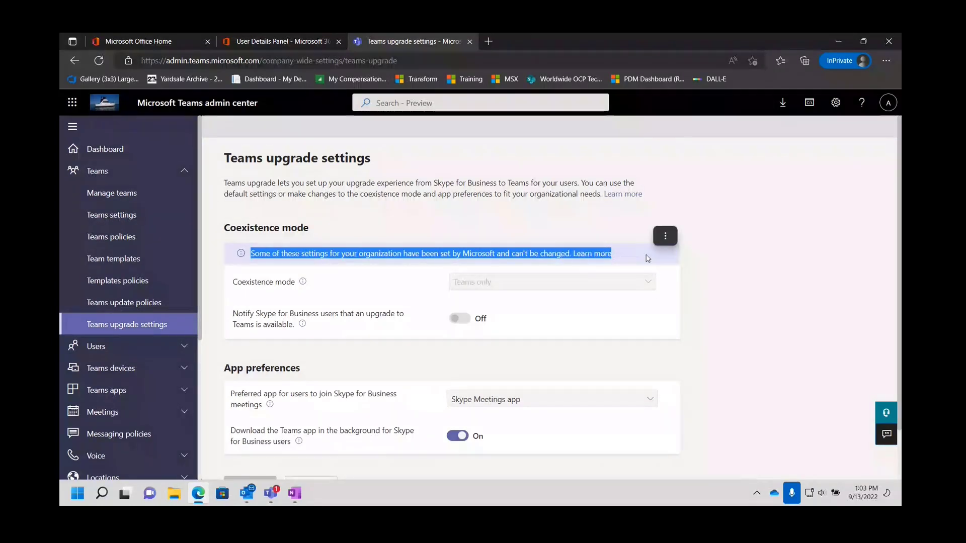
{"action": "left_click", "coordinate": [253, 346]}
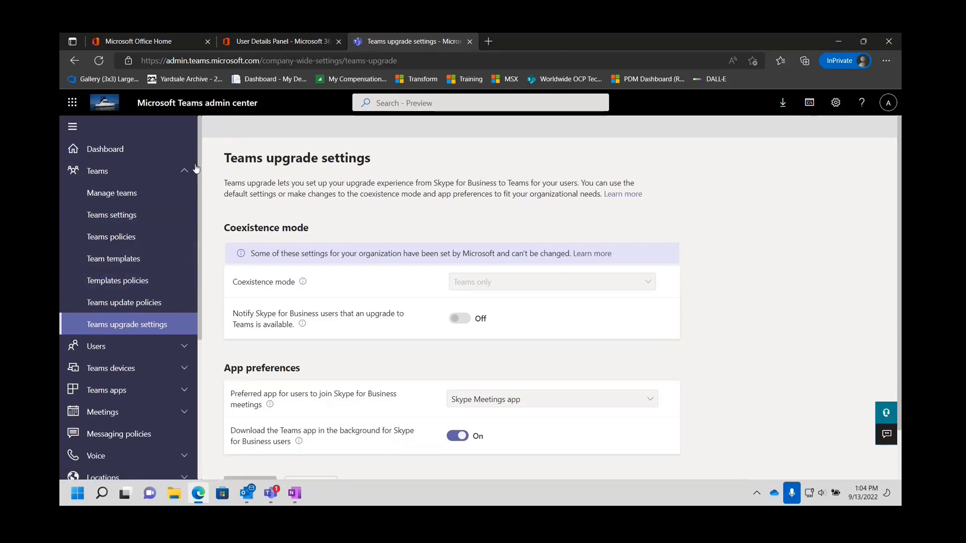
Return to the dashboard, then open the Manage users page from the Users section.
{"action": "left_click", "coordinate": [96, 149]}
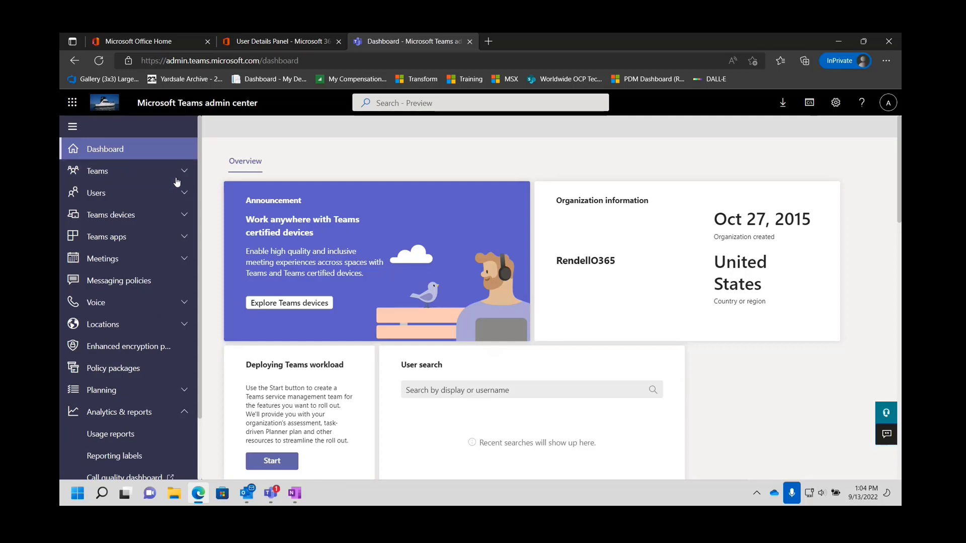
{"action": "left_click", "coordinate": [185, 194]}
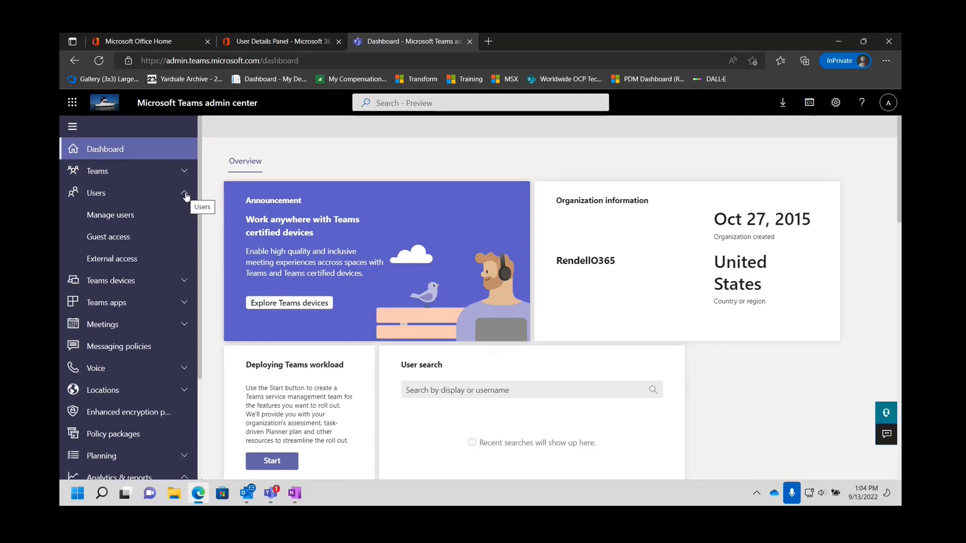
{"action": "left_click", "coordinate": [125, 220]}
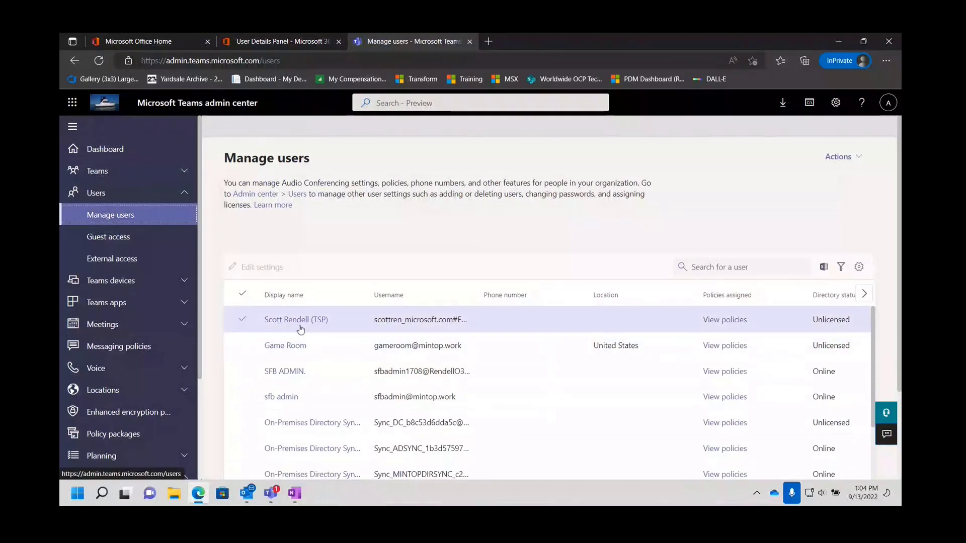
Look through the Manage users list and open the profile of the user listed directly below Yealink T46G.
{"action": "scroll", "coordinate": [300, 330], "scroll_direction": "down", "scroll_amount": 3}
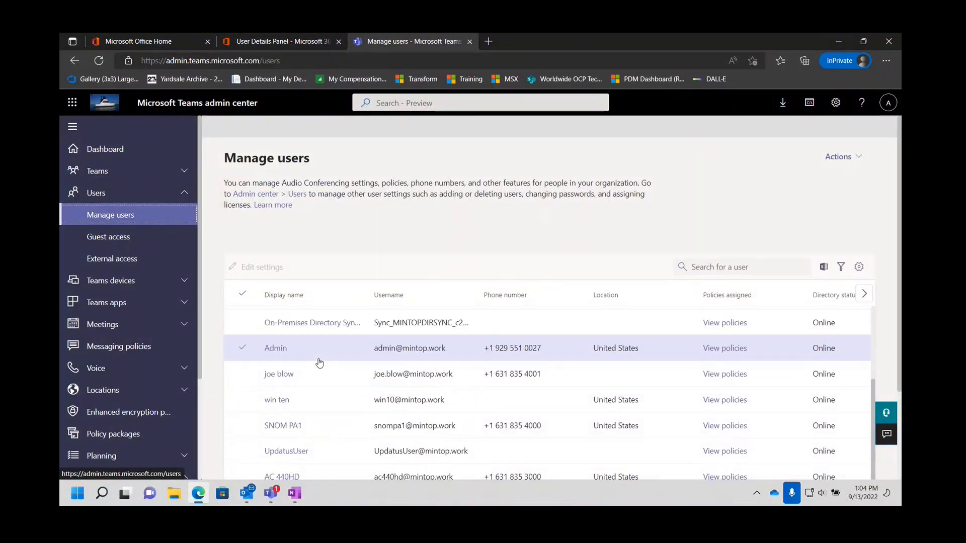
{"action": "scroll", "coordinate": [319, 362], "scroll_direction": "down", "scroll_amount": 2}
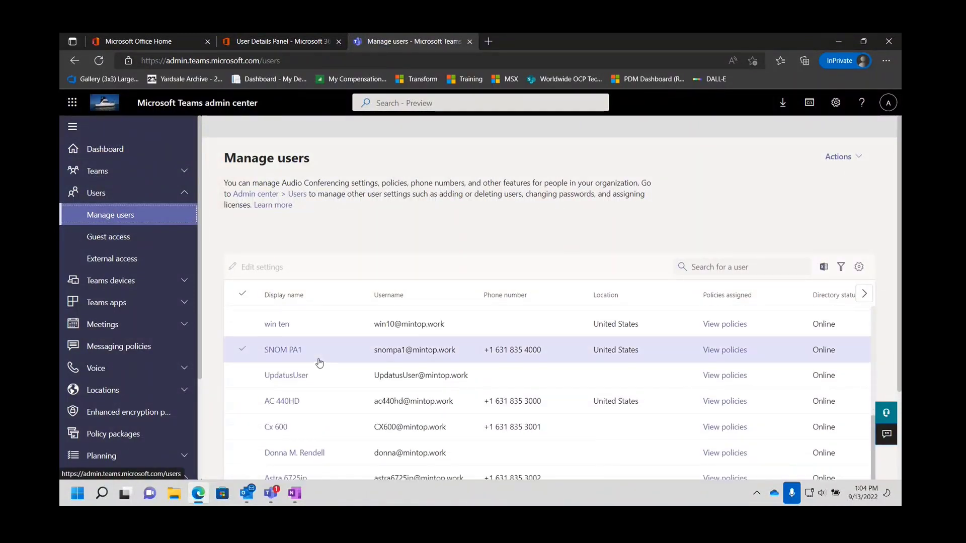
{"action": "scroll", "coordinate": [319, 363], "scroll_direction": "down", "scroll_amount": 4}
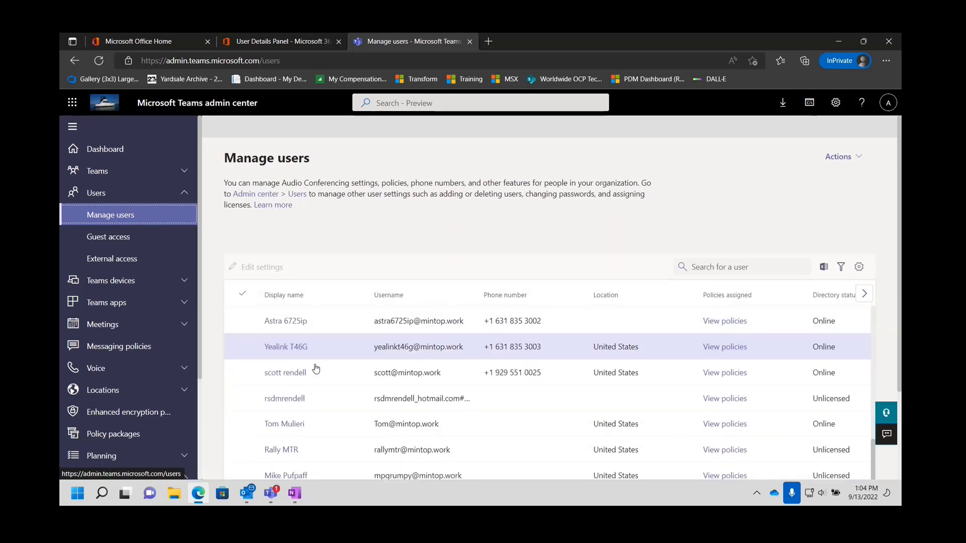
{"action": "left_click", "coordinate": [316, 368]}
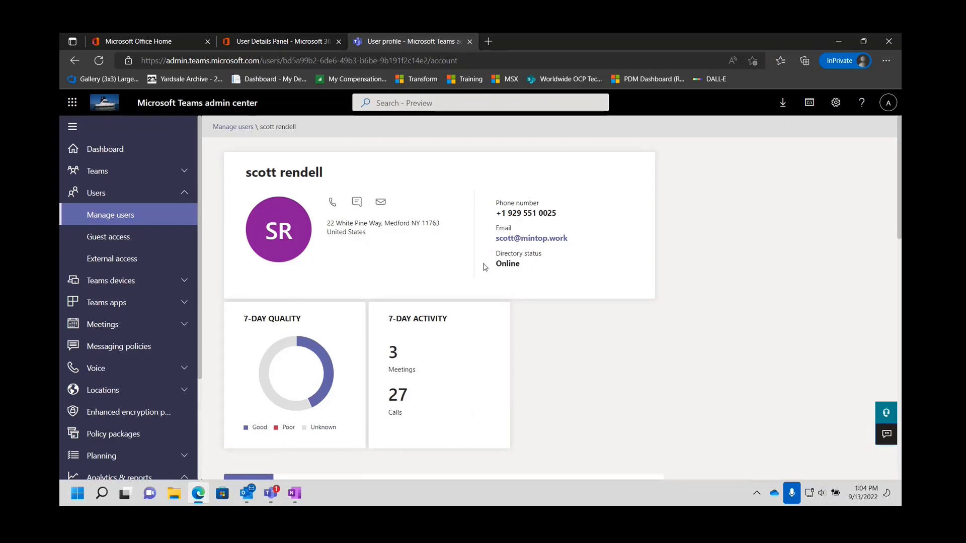
Review the recent meetings under Meetings & calls in the user's profile, along with the 7-day quality and activity summaries.
{"action": "scroll", "coordinate": [485, 268], "scroll_direction": "down", "scroll_amount": 2}
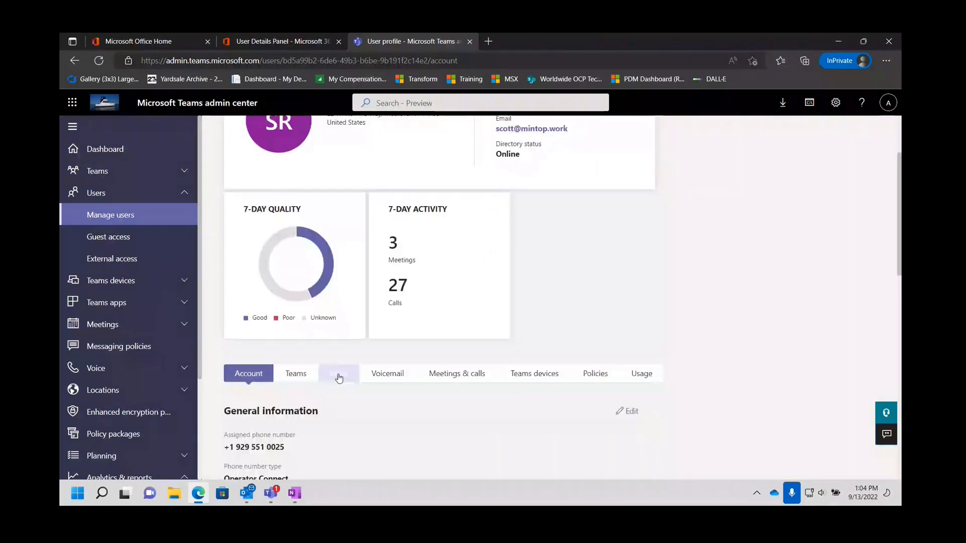
{"action": "left_click", "coordinate": [445, 373]}
{"action": "scroll", "coordinate": [633, 337], "scroll_direction": "down", "scroll_amount": 2}
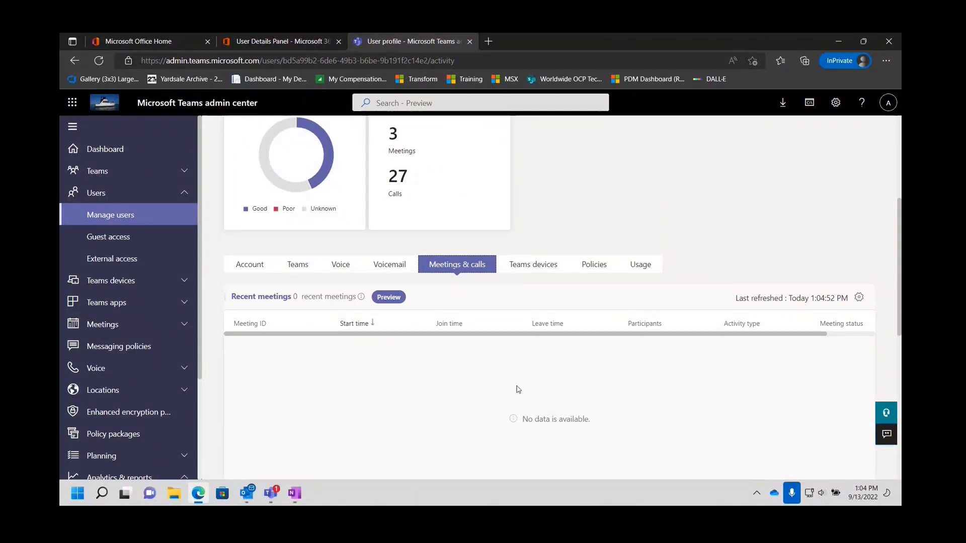
{"action": "scroll", "coordinate": [521, 385], "scroll_direction": "up", "scroll_amount": 1}
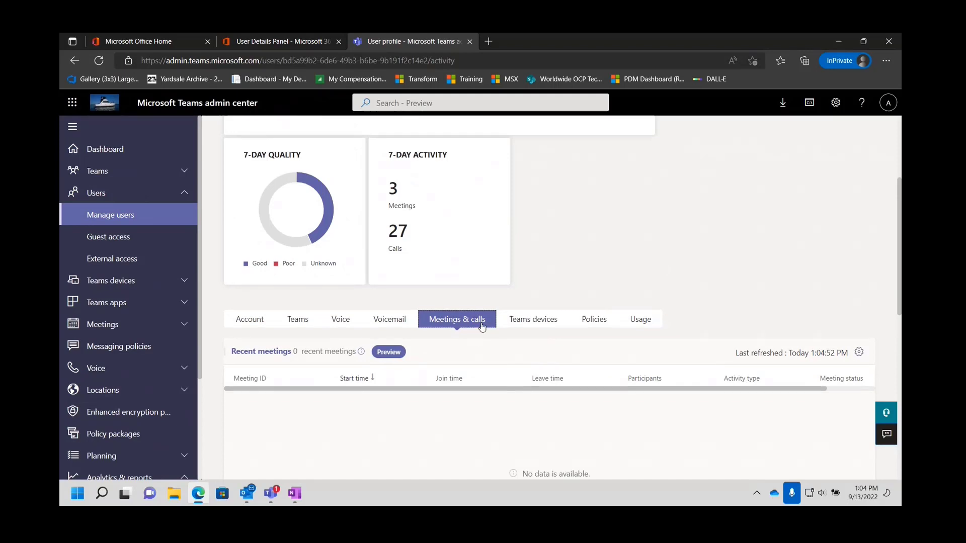
{"action": "scroll", "coordinate": [480, 335], "scroll_direction": "up", "scroll_amount": 2}
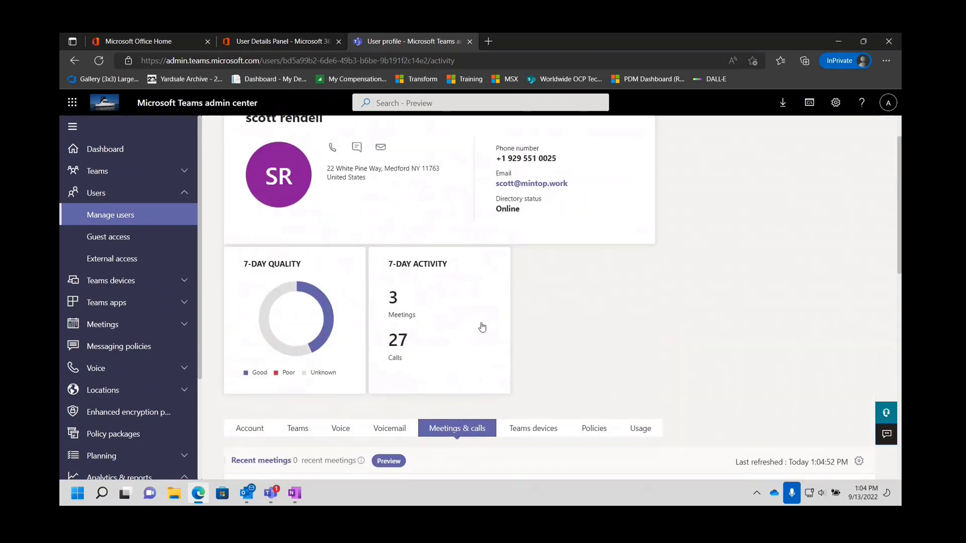
Open the user's account phone number assignment for editing, inspect the emergency location settings and leave without changes.
{"action": "left_click", "coordinate": [240, 429]}
{"action": "left_click", "coordinate": [627, 302]}
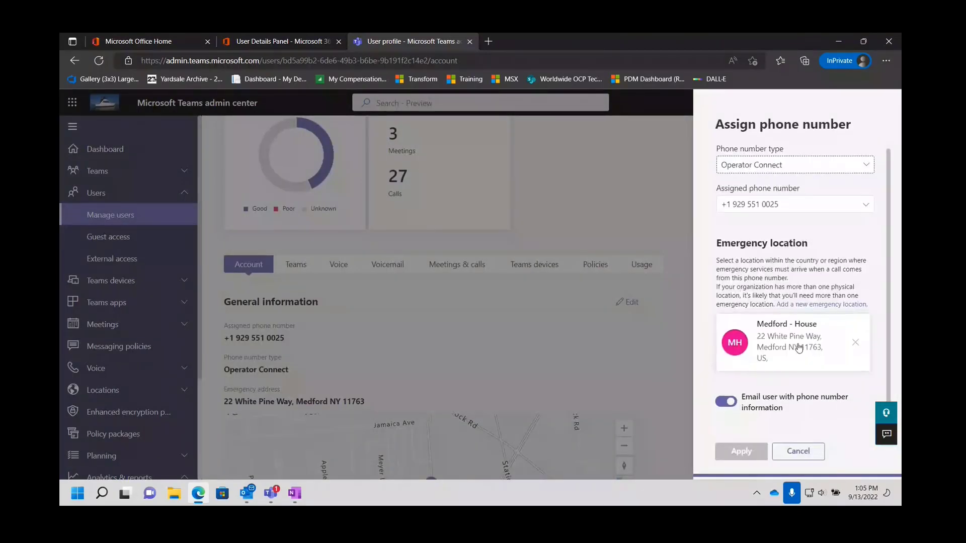
{"action": "left_click", "coordinate": [805, 450]}
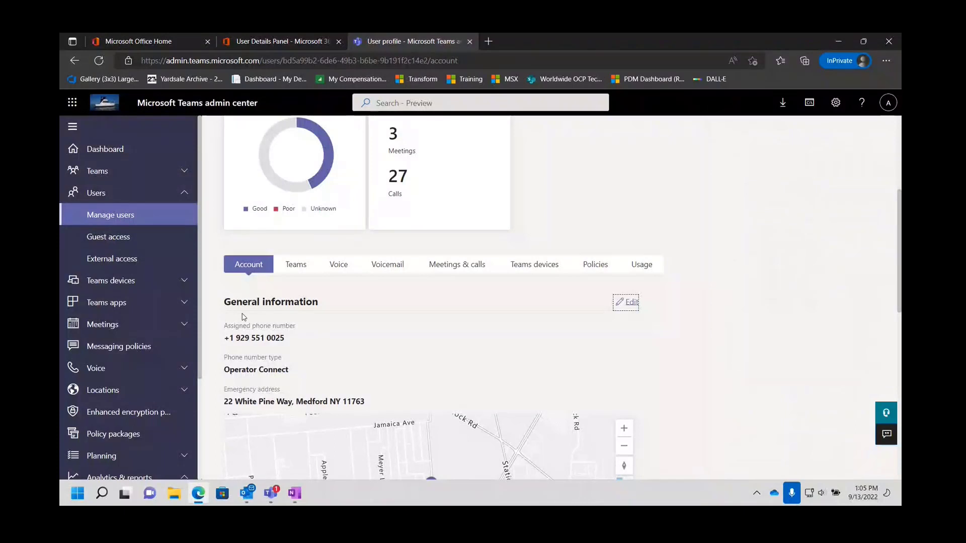
Check the user's team memberships and roles, then read through all of the user's assigned policies.
{"action": "left_click", "coordinate": [296, 266]}
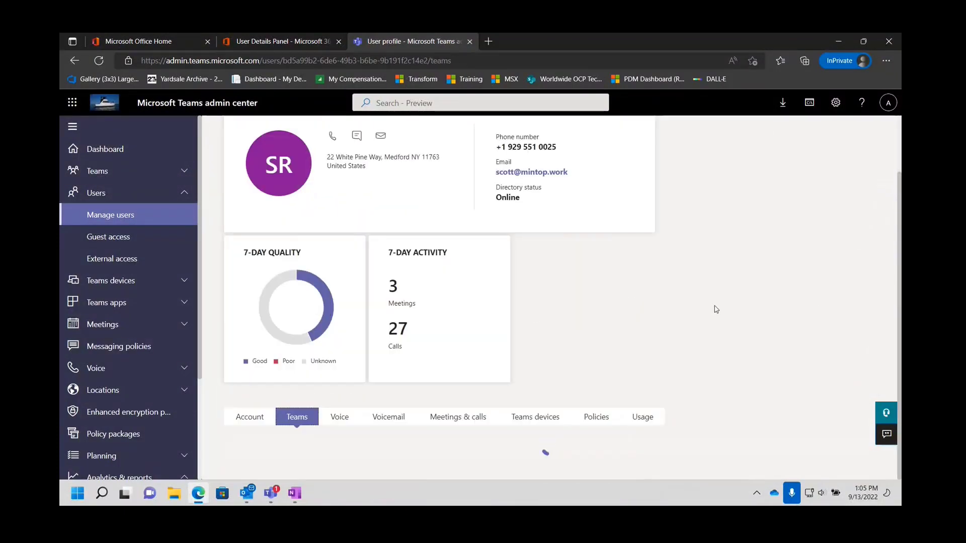
{"action": "scroll", "coordinate": [717, 310], "scroll_direction": "down", "scroll_amount": 3}
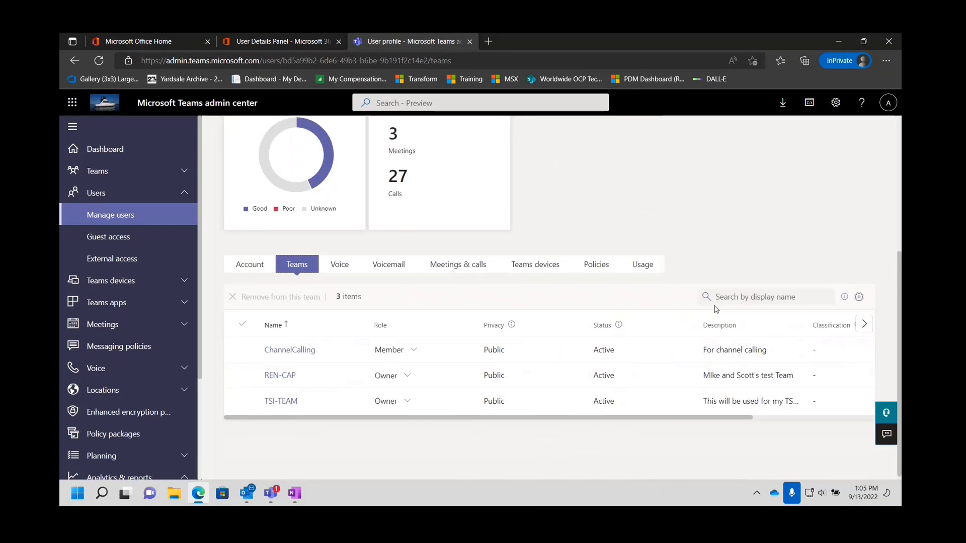
{"action": "left_click", "coordinate": [597, 265]}
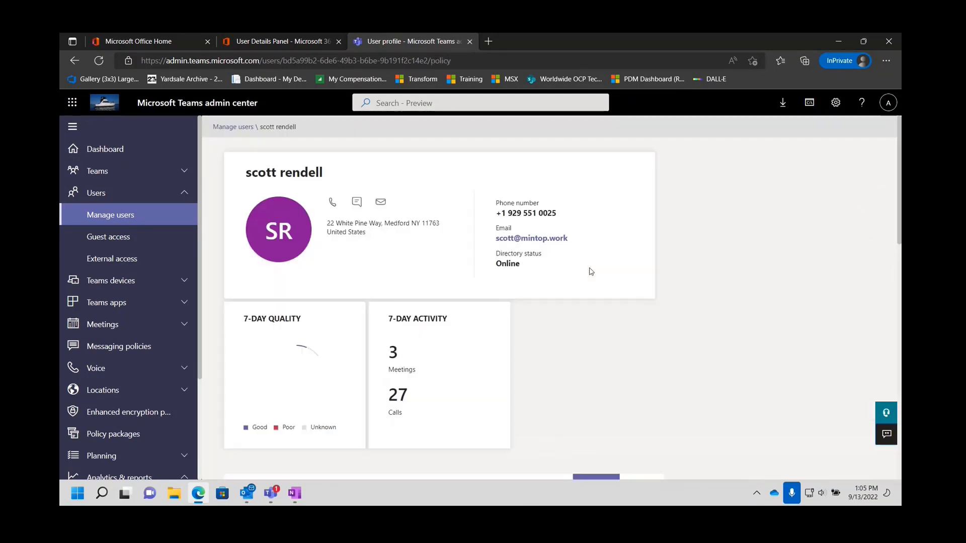
{"action": "scroll", "coordinate": [578, 327], "scroll_direction": "down", "scroll_amount": 5}
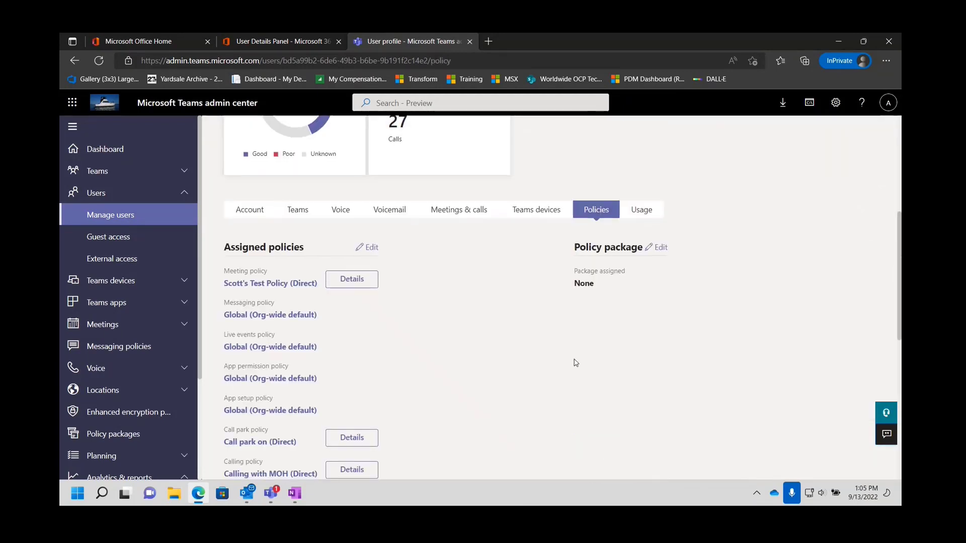
{"action": "scroll", "coordinate": [297, 295], "scroll_direction": "down", "scroll_amount": 7}
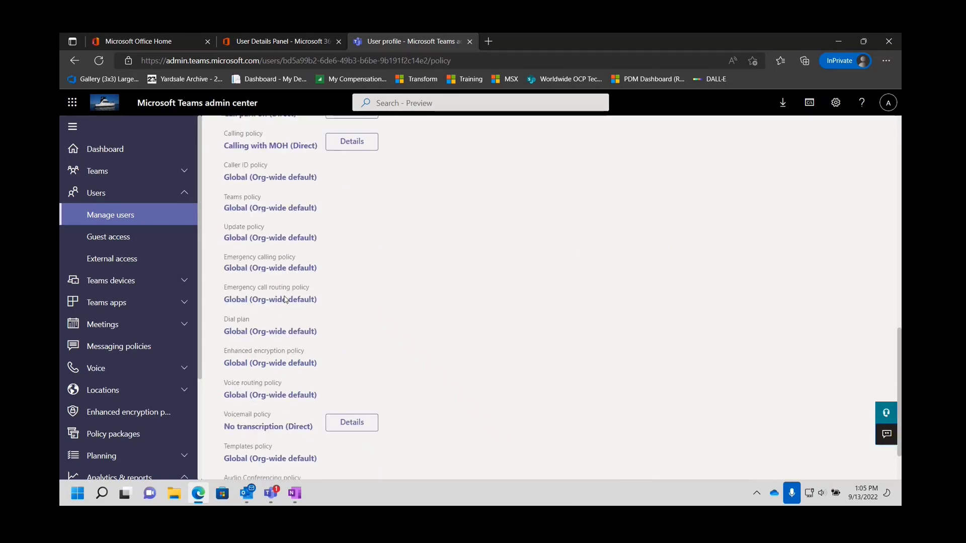
{"action": "scroll", "coordinate": [286, 300], "scroll_direction": "up", "scroll_amount": 7}
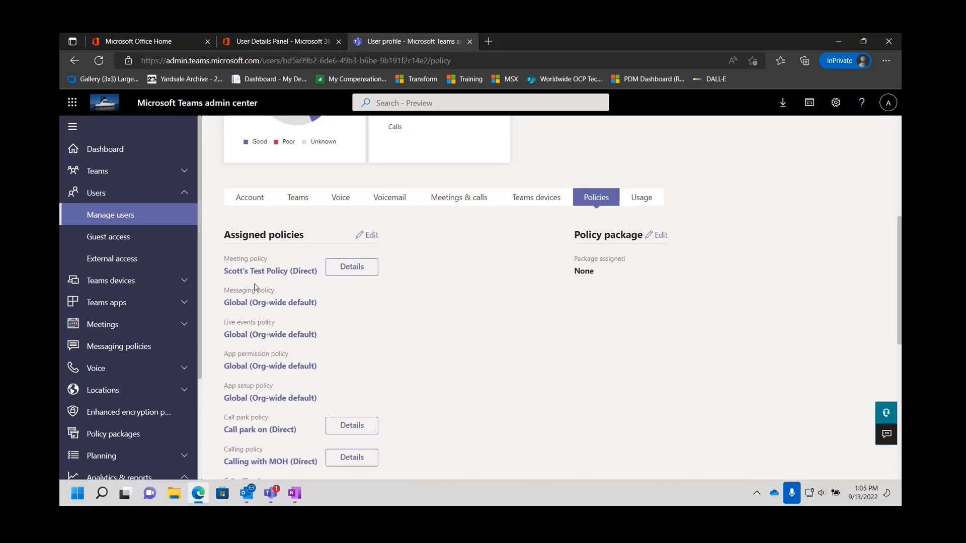
{"action": "scroll", "coordinate": [488, 251], "scroll_direction": "up", "scroll_amount": 5}
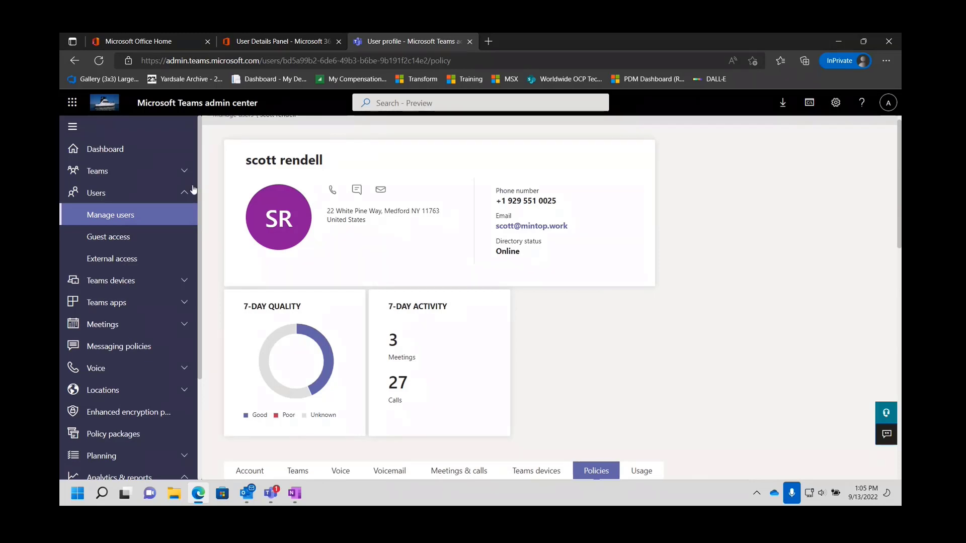
Review the guest access settings for meetings and messaging, then the external access settings for outside domains, unmanaged accounts and Skype users.
{"action": "left_click", "coordinate": [84, 244]}
{"action": "scroll", "coordinate": [309, 241], "scroll_direction": "down", "scroll_amount": 5}
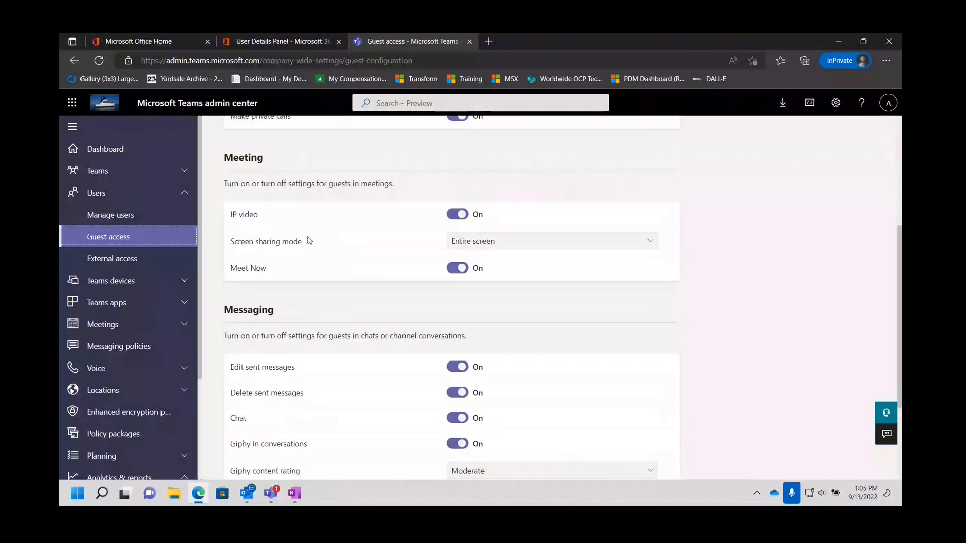
{"action": "scroll", "coordinate": [308, 240], "scroll_direction": "down", "scroll_amount": 3}
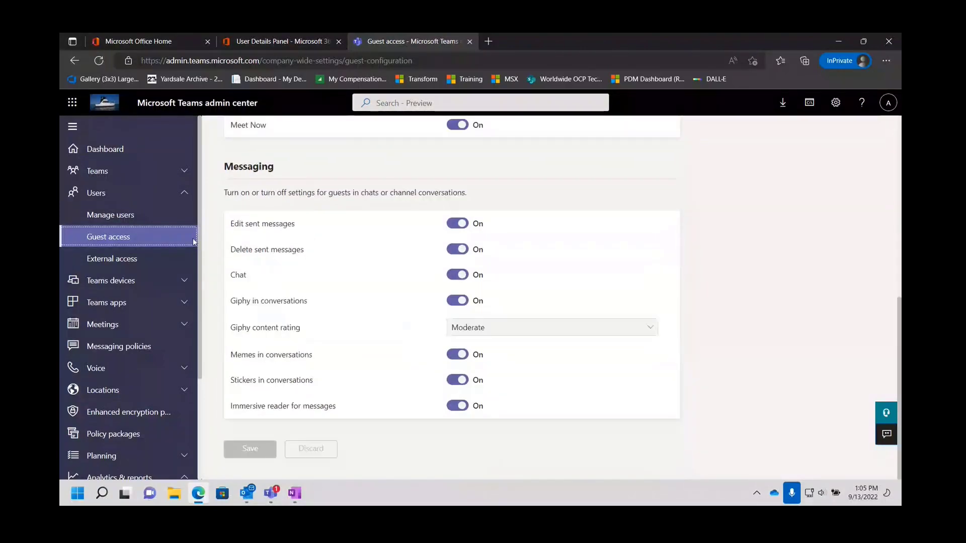
{"action": "left_click", "coordinate": [112, 260]}
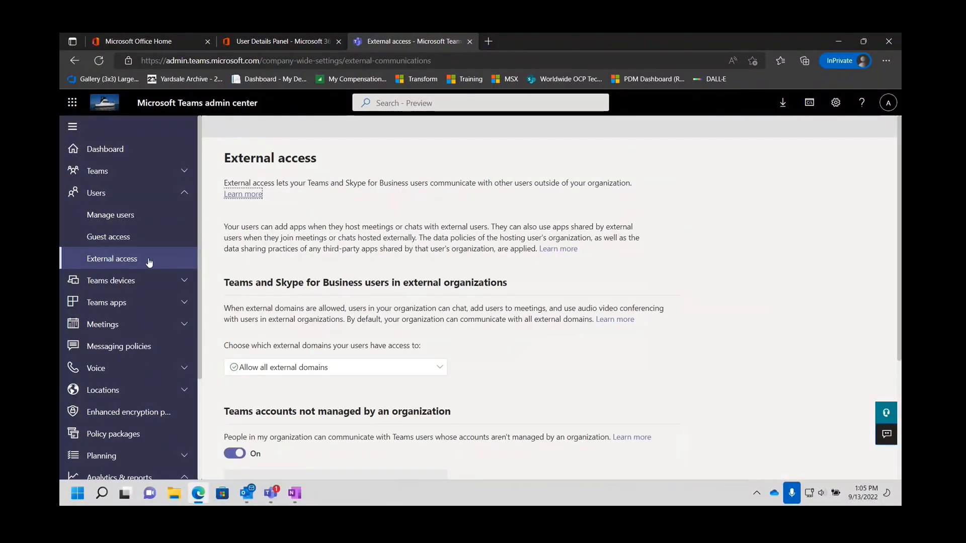
{"action": "scroll", "coordinate": [279, 265], "scroll_direction": "down", "scroll_amount": 3}
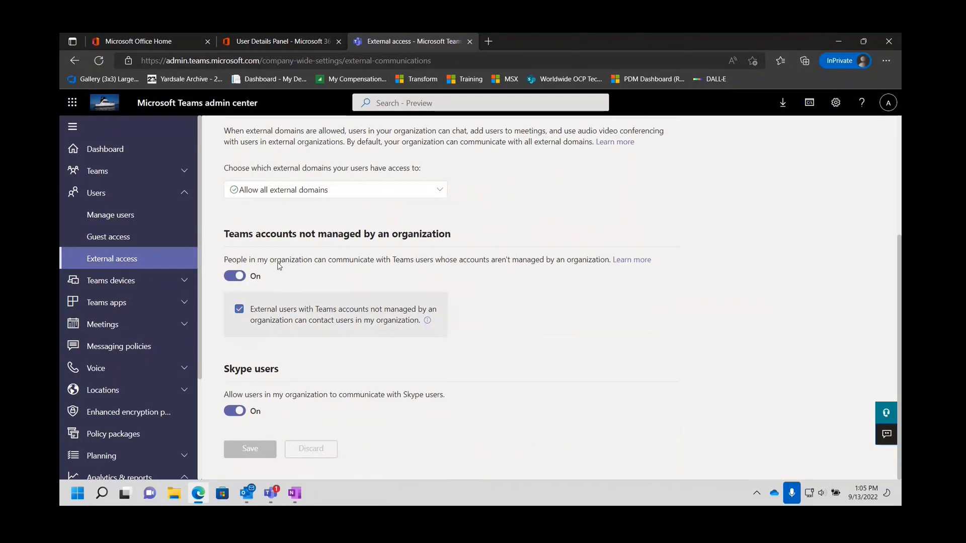
Return to the dashboard, then open the Teams devices Store and browse its featured devices.
{"action": "left_click", "coordinate": [185, 281]}
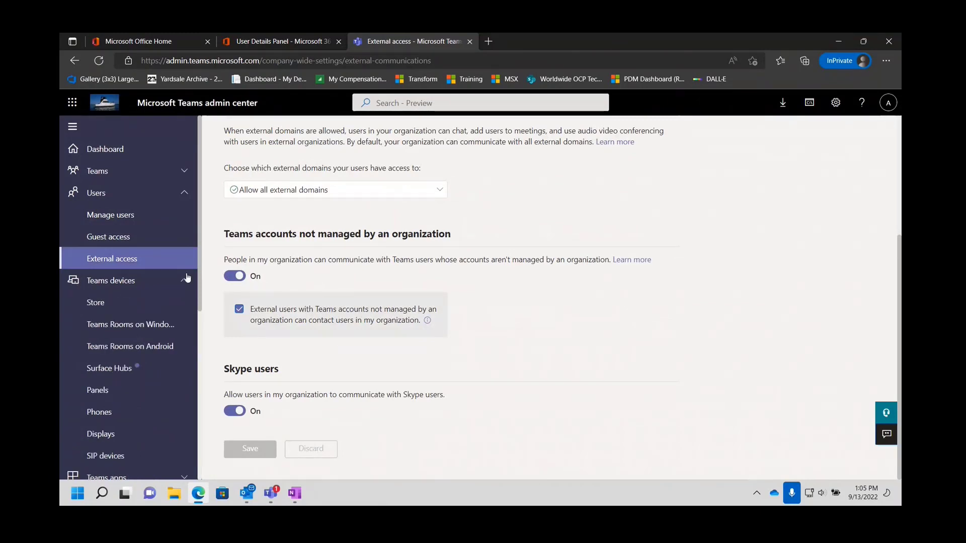
{"action": "left_click", "coordinate": [117, 151]}
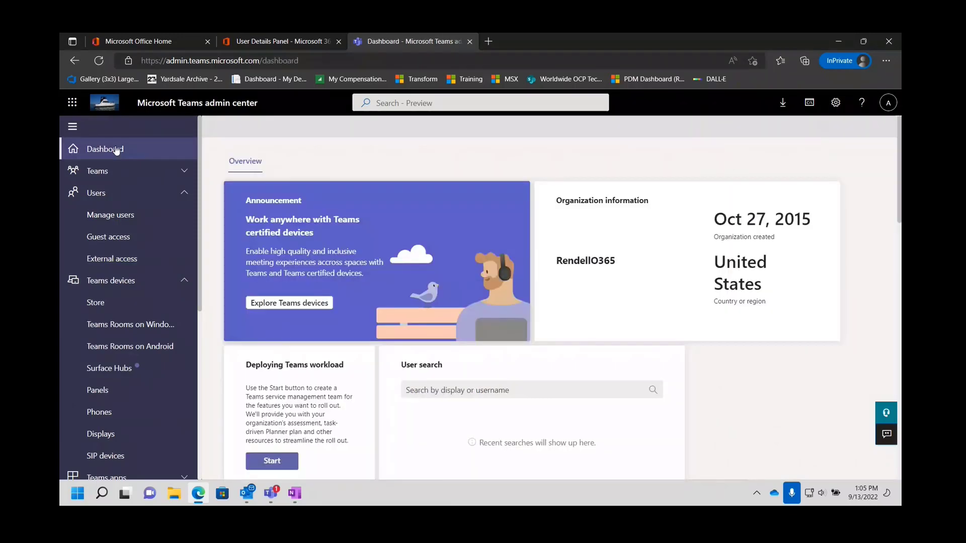
{"action": "left_click", "coordinate": [135, 193]}
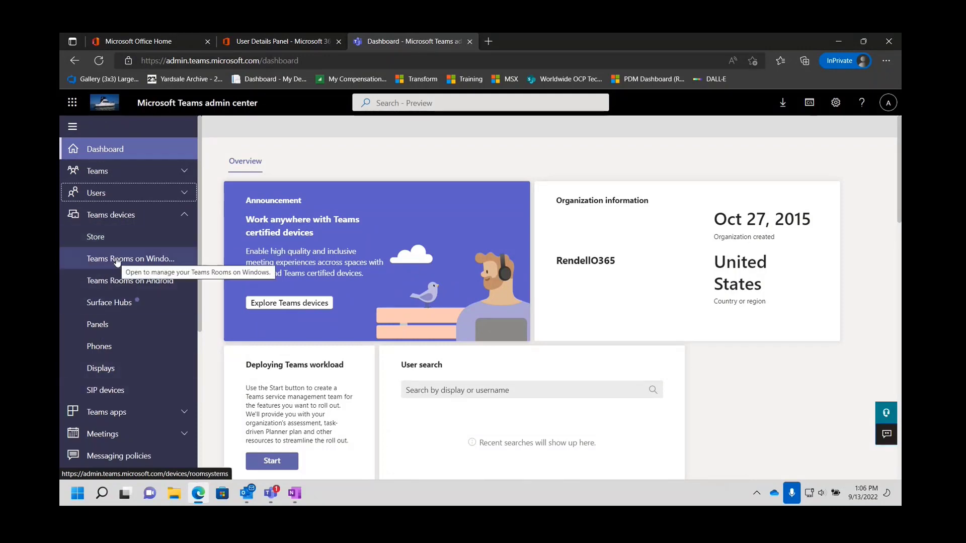
{"action": "left_click", "coordinate": [93, 244]}
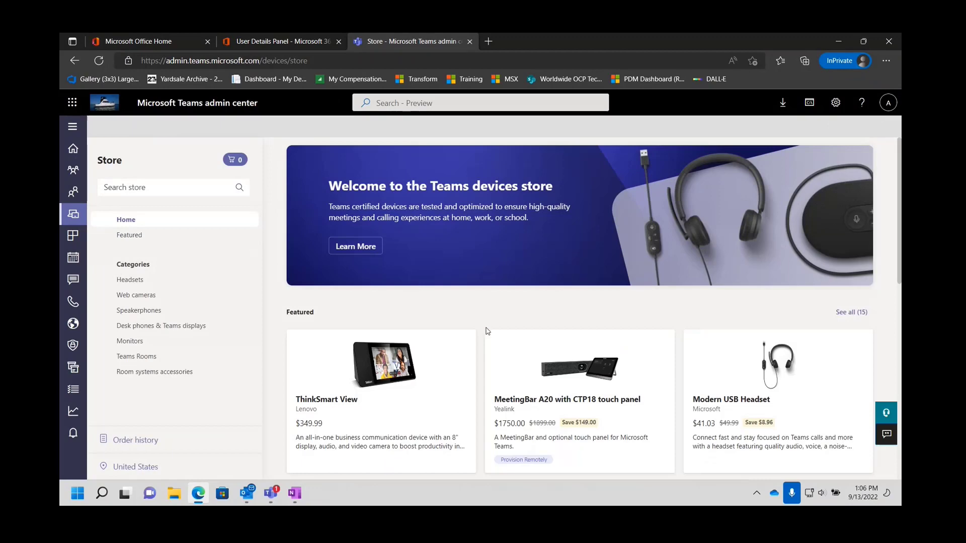
{"action": "scroll", "coordinate": [472, 312], "scroll_direction": "down", "scroll_amount": 4}
{"action": "scroll", "coordinate": [472, 312], "scroll_direction": "down", "scroll_amount": 5}
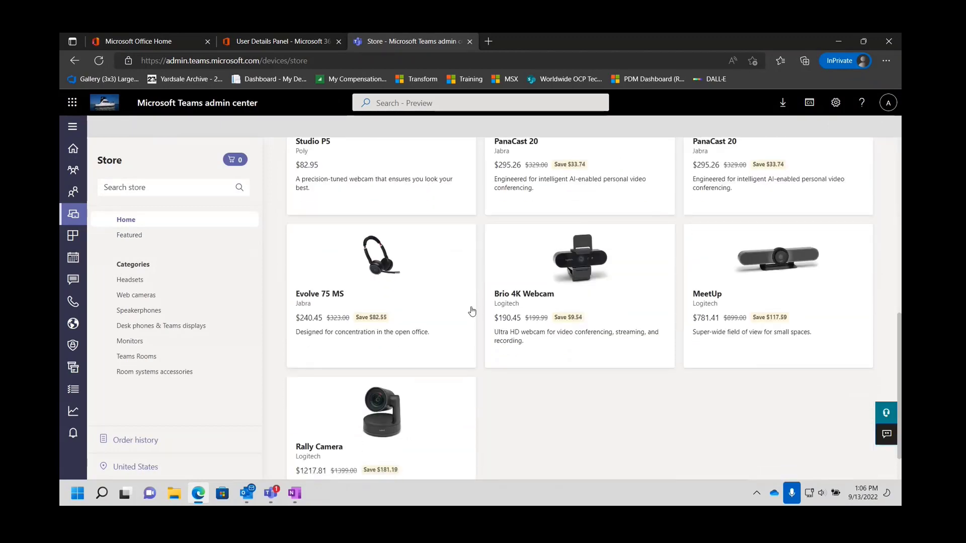
{"action": "scroll", "coordinate": [472, 312], "scroll_direction": "up", "scroll_amount": 10}
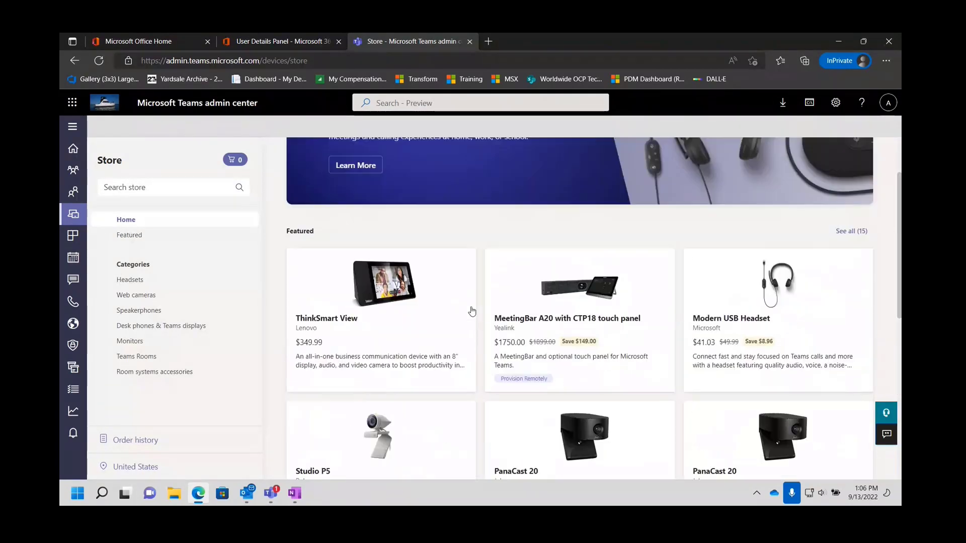
Open the Teams Rooms on Windows page and review its device summary and the Rally MTR entry.
{"action": "left_click", "coordinate": [66, 128]}
{"action": "left_click", "coordinate": [133, 265]}
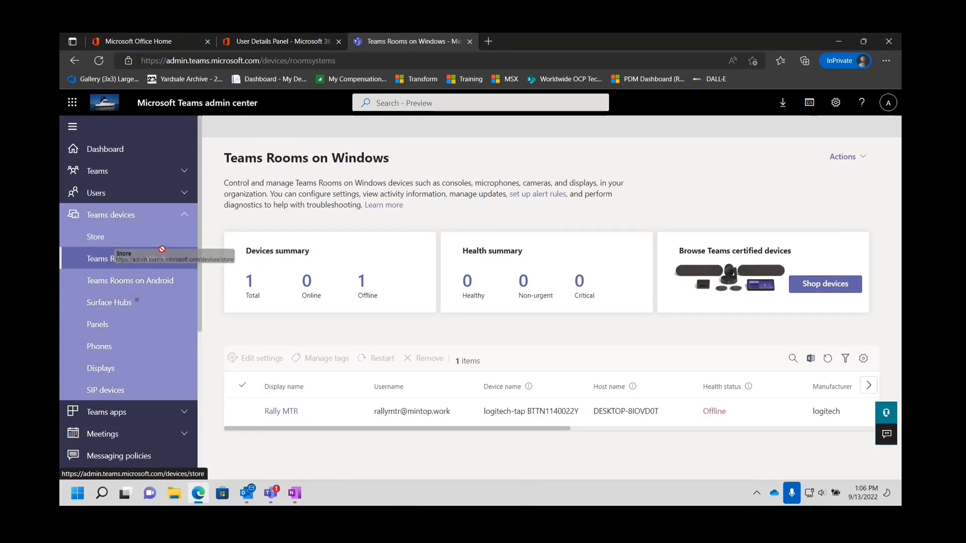
{"action": "left_click", "coordinate": [191, 246]}
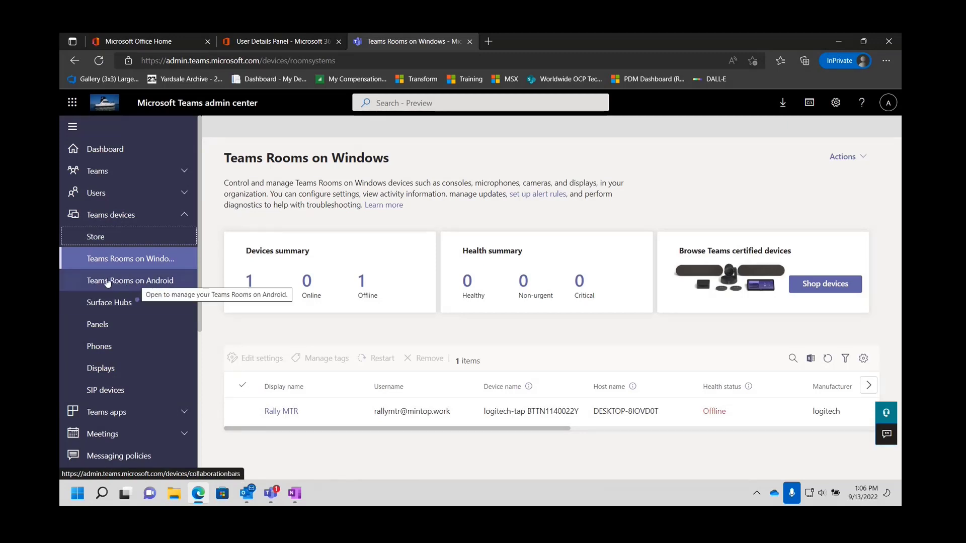
{"action": "left_click", "coordinate": [157, 260]}
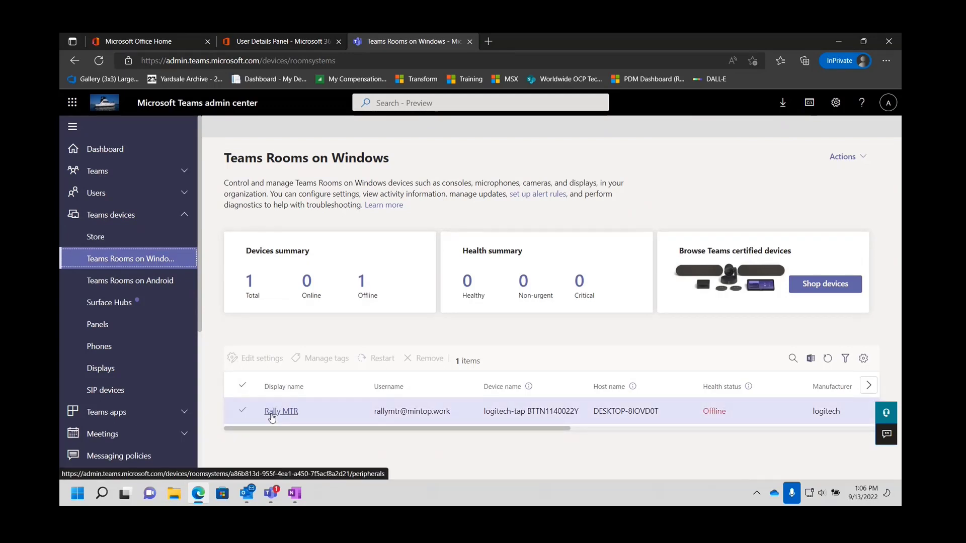
Open the Teams Rooms on Android page and read the definitions of the health status values.
{"action": "left_click", "coordinate": [149, 283]}
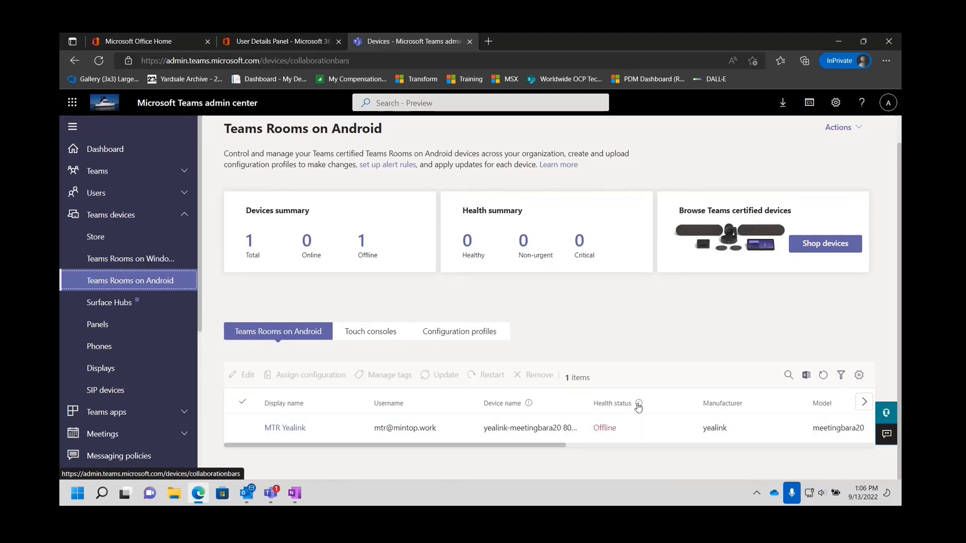
{"action": "mouse_move", "coordinate": [638, 404]}
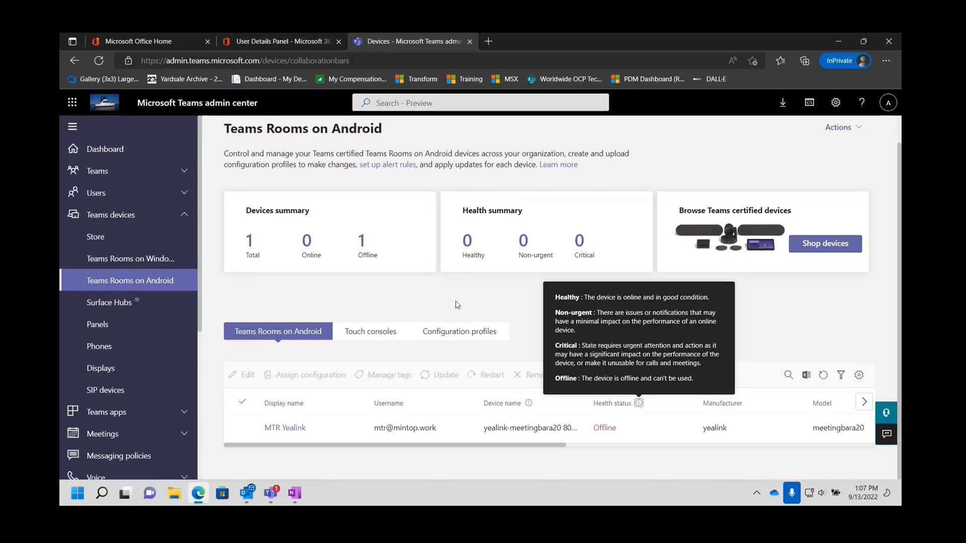
{"action": "left_click", "coordinate": [396, 306]}
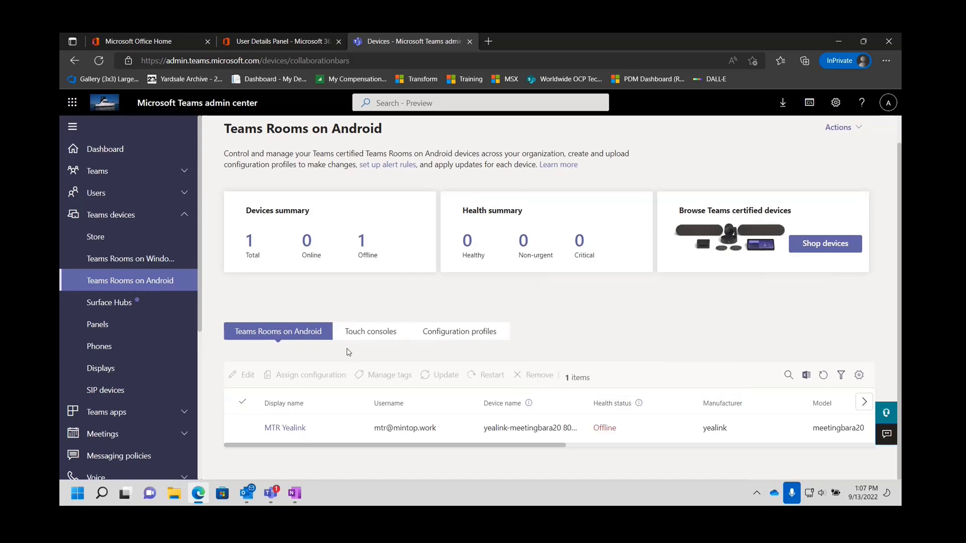
View the touch consoles and the configuration profiles for Teams Rooms on Android.
{"action": "left_click", "coordinate": [356, 334]}
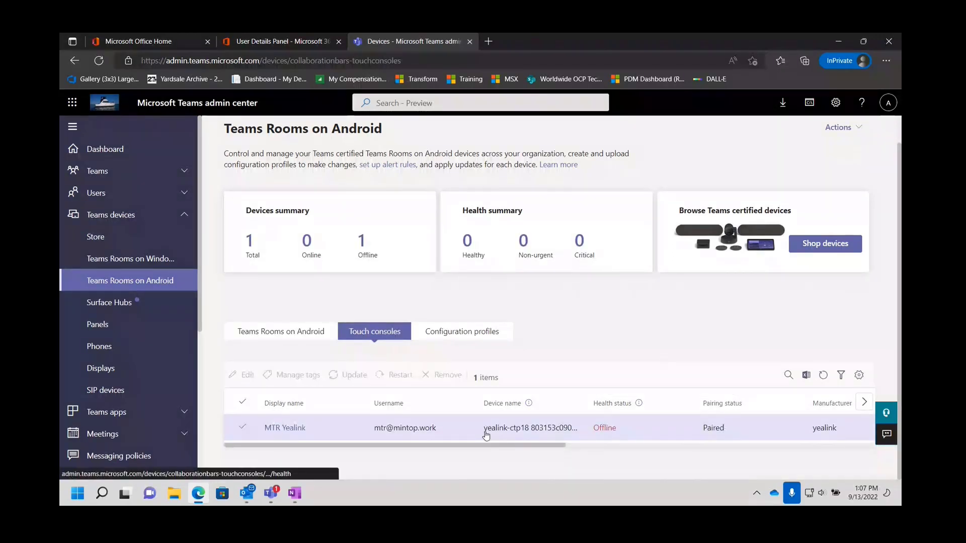
{"action": "left_click", "coordinate": [463, 332]}
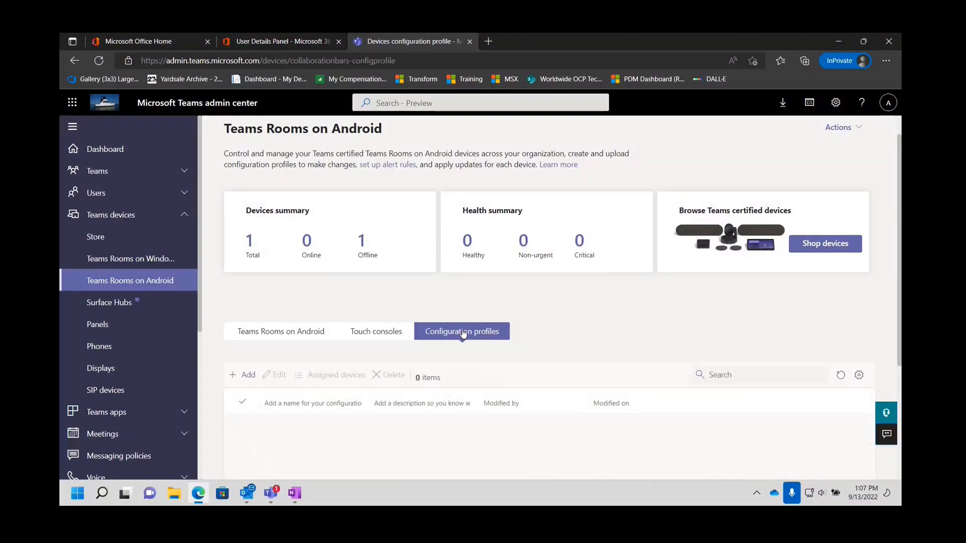
Open a new Teams Rooms on Android configuration profile, review its general, meeting, device and network settings, and leave without saving.
{"action": "left_click", "coordinate": [246, 376]}
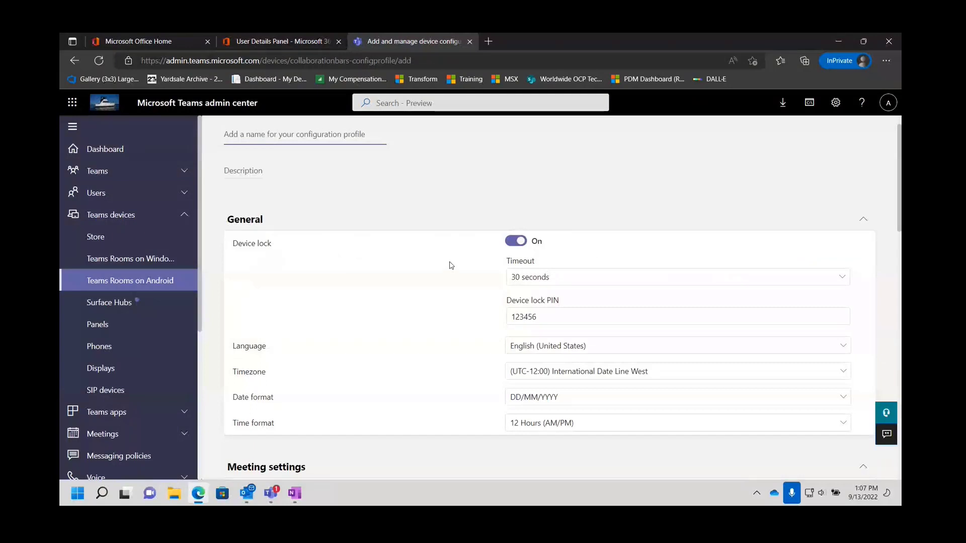
{"action": "scroll", "coordinate": [452, 266], "scroll_direction": "down", "scroll_amount": 1}
{"action": "scroll", "coordinate": [440, 257], "scroll_direction": "down", "scroll_amount": 3}
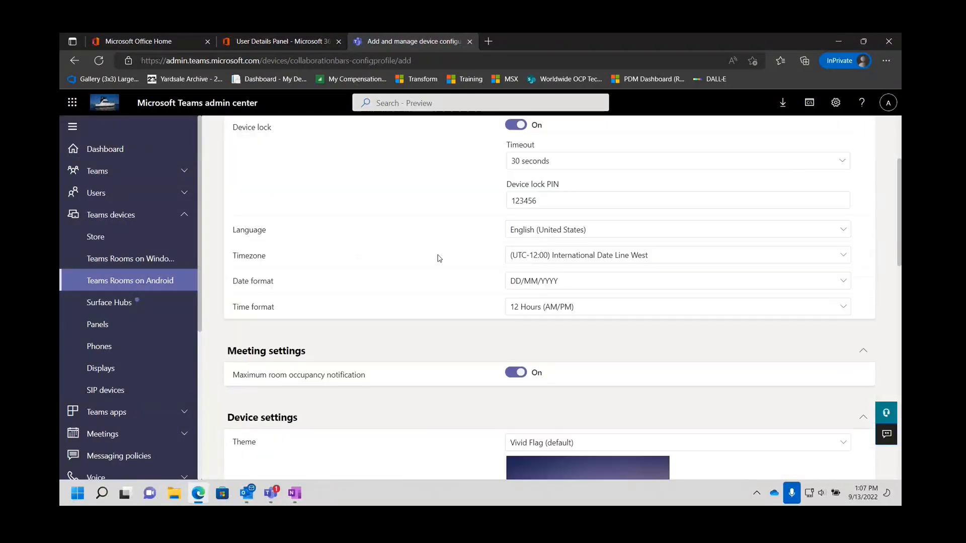
{"action": "scroll", "coordinate": [442, 271], "scroll_direction": "down", "scroll_amount": 3}
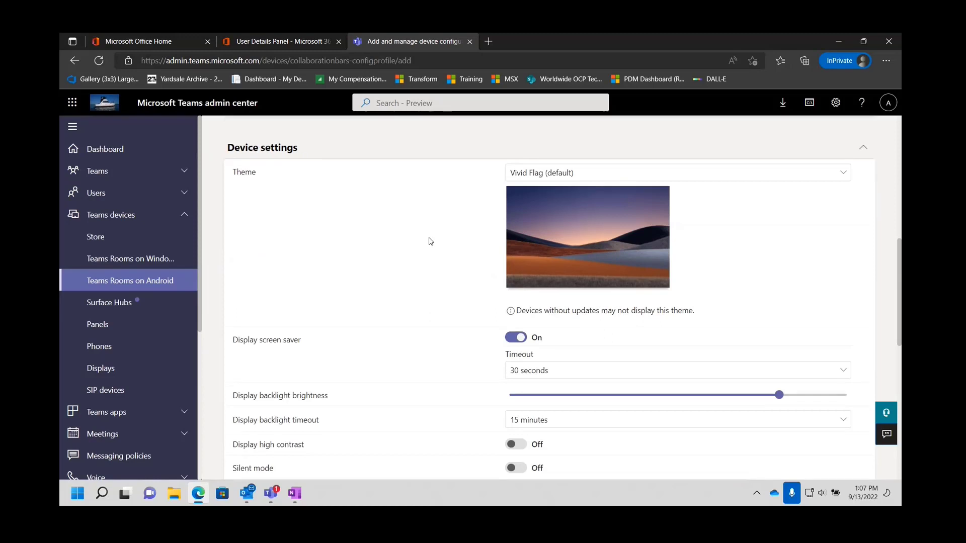
{"action": "scroll", "coordinate": [430, 241], "scroll_direction": "down", "scroll_amount": 5}
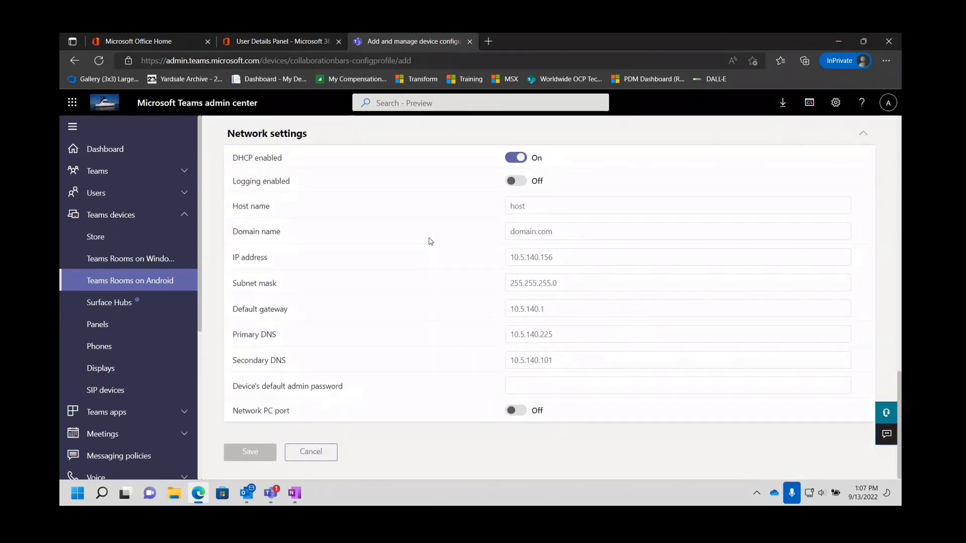
{"action": "scroll", "coordinate": [430, 241], "scroll_direction": "up", "scroll_amount": 10}
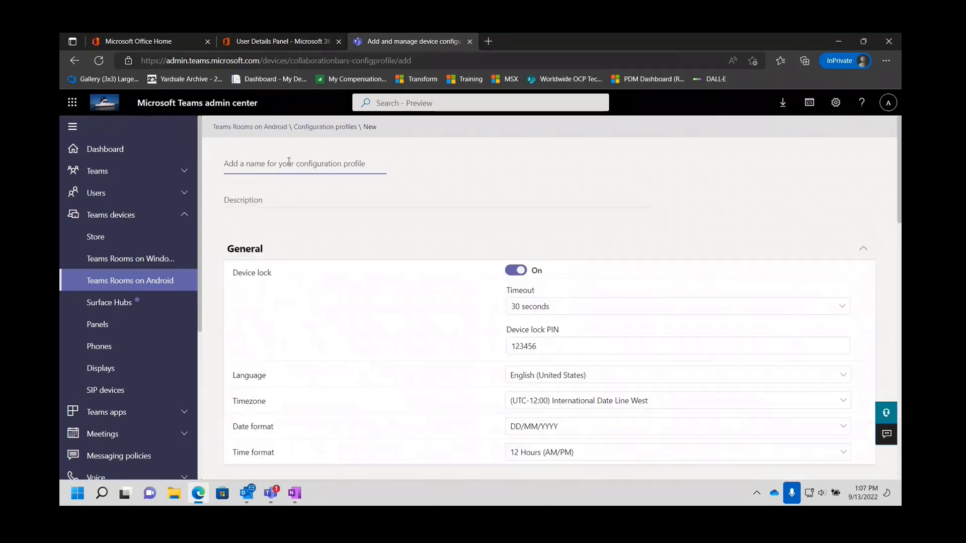
{"action": "left_click", "coordinate": [250, 128]}
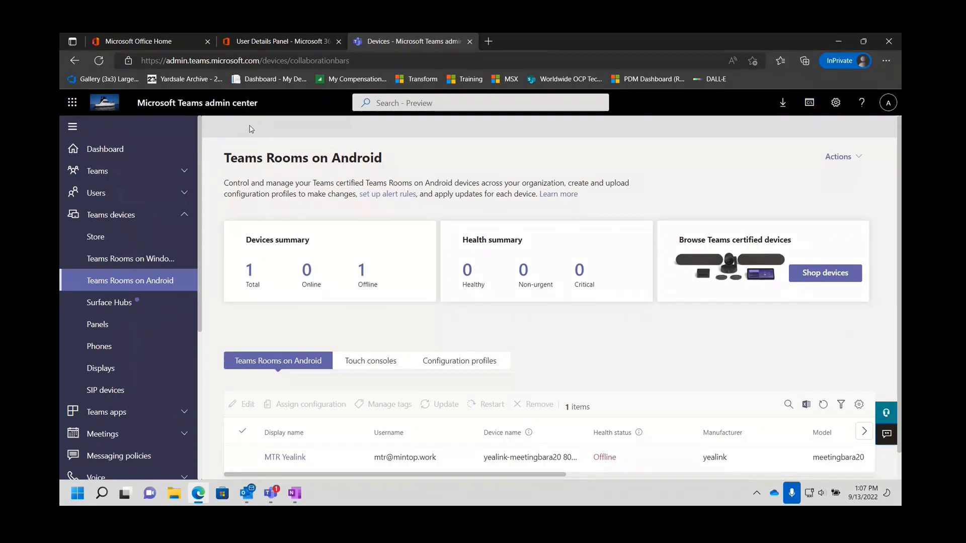
View the Surface Hubs page and the Panels page under Teams devices.
{"action": "left_click", "coordinate": [99, 303]}
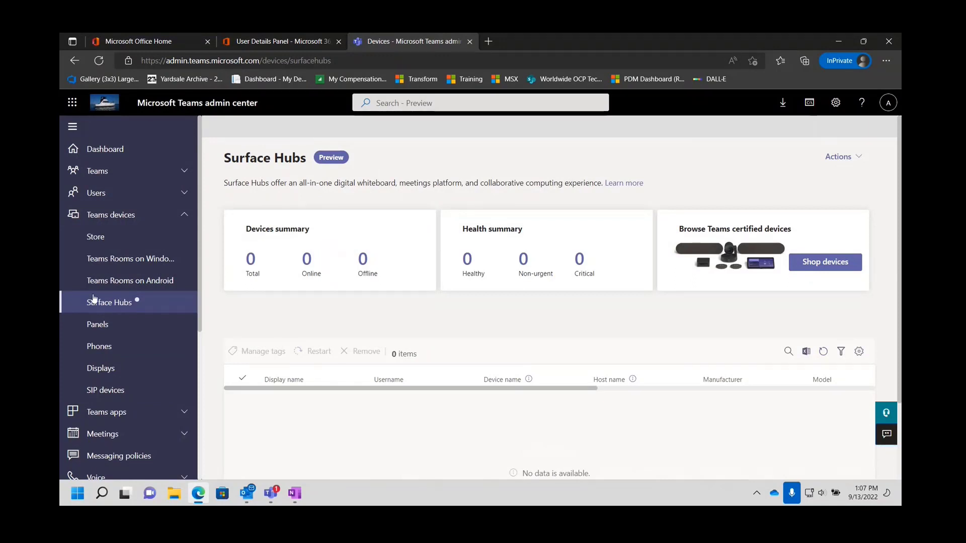
{"action": "left_click", "coordinate": [98, 305]}
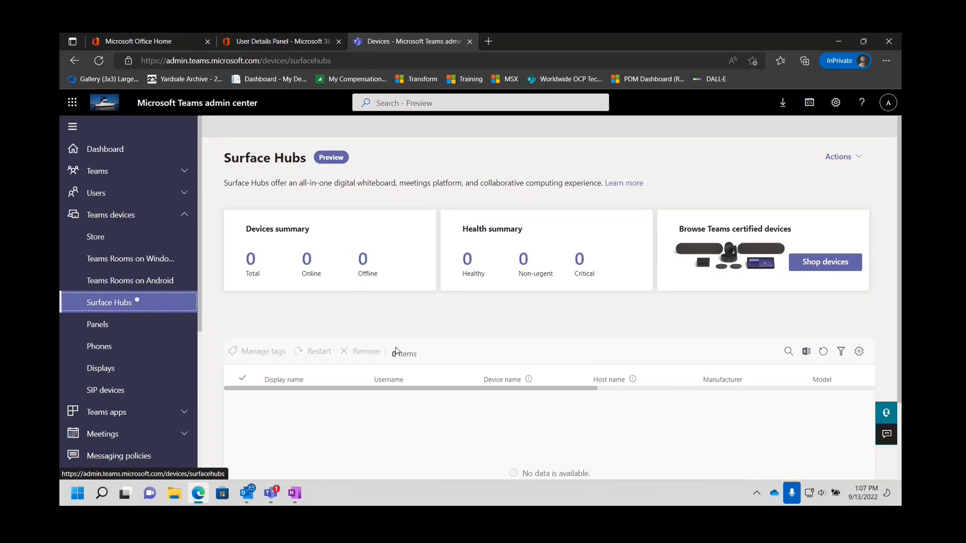
{"action": "left_click", "coordinate": [94, 324]}
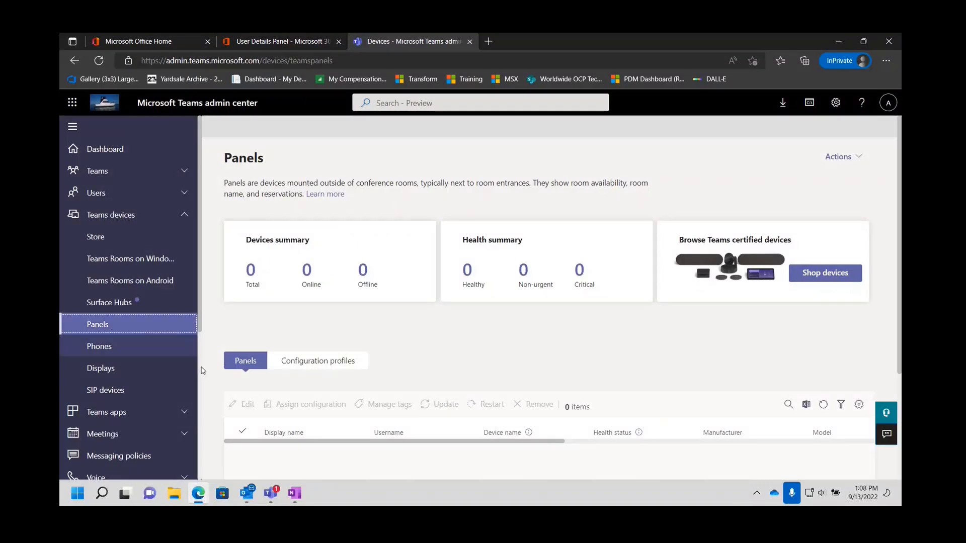
{"action": "scroll", "coordinate": [213, 342], "scroll_direction": "down", "scroll_amount": 2}
Open the Phones page and examine the device list with its usernames, health status, manufacturers and models.
{"action": "left_click", "coordinate": [93, 352]}
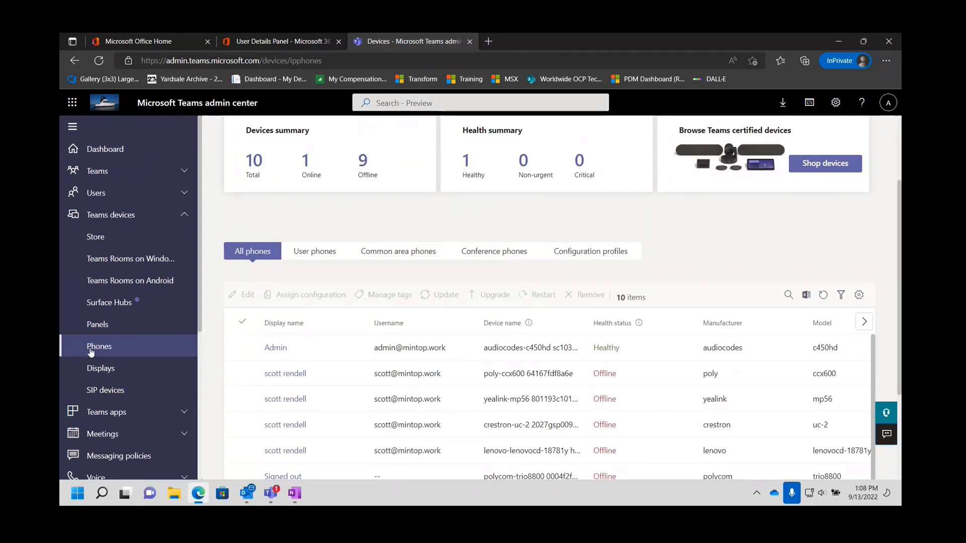
{"action": "scroll", "coordinate": [382, 403], "scroll_direction": "down", "scroll_amount": 3}
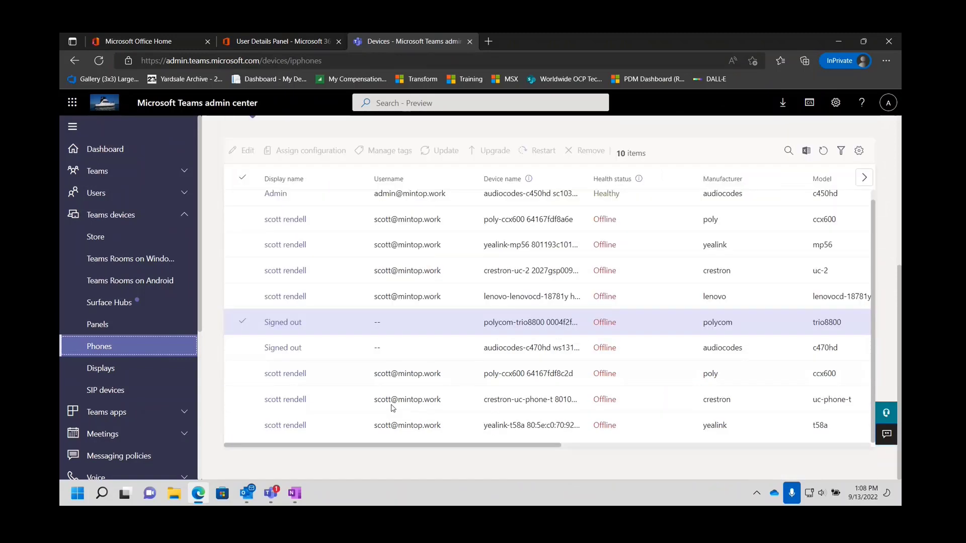
{"action": "scroll", "coordinate": [395, 385], "scroll_direction": "up", "scroll_amount": 1}
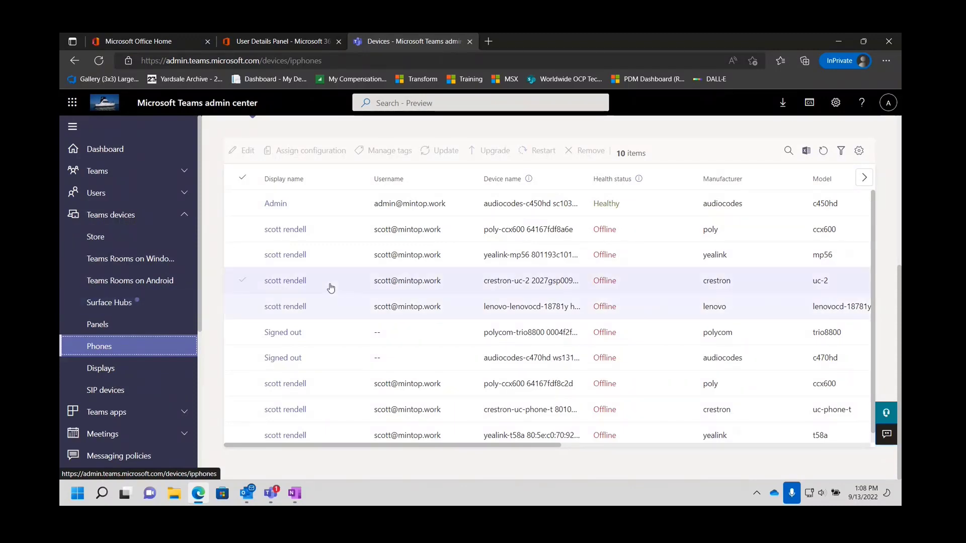
{"action": "scroll", "coordinate": [405, 242], "scroll_direction": "down", "scroll_amount": 1}
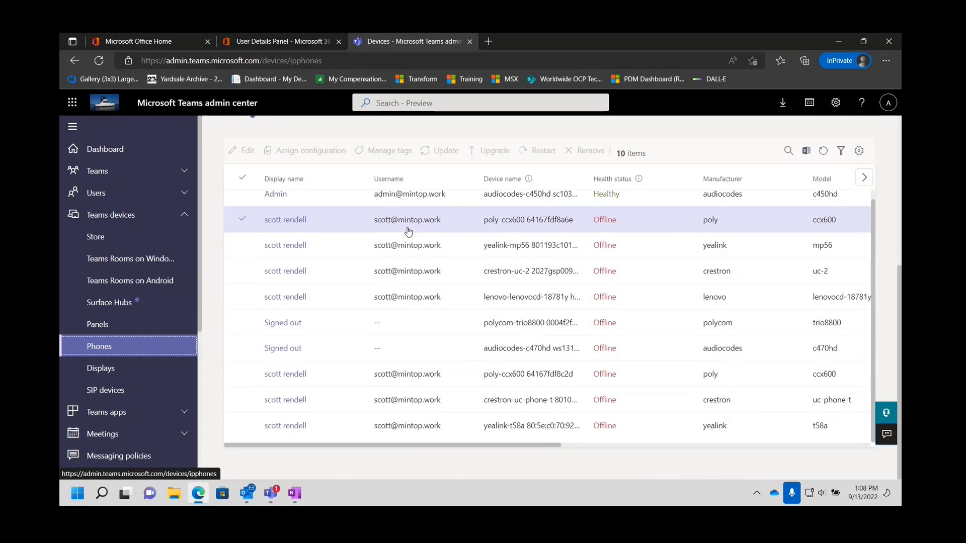
{"action": "scroll", "coordinate": [408, 231], "scroll_direction": "up", "scroll_amount": 1}
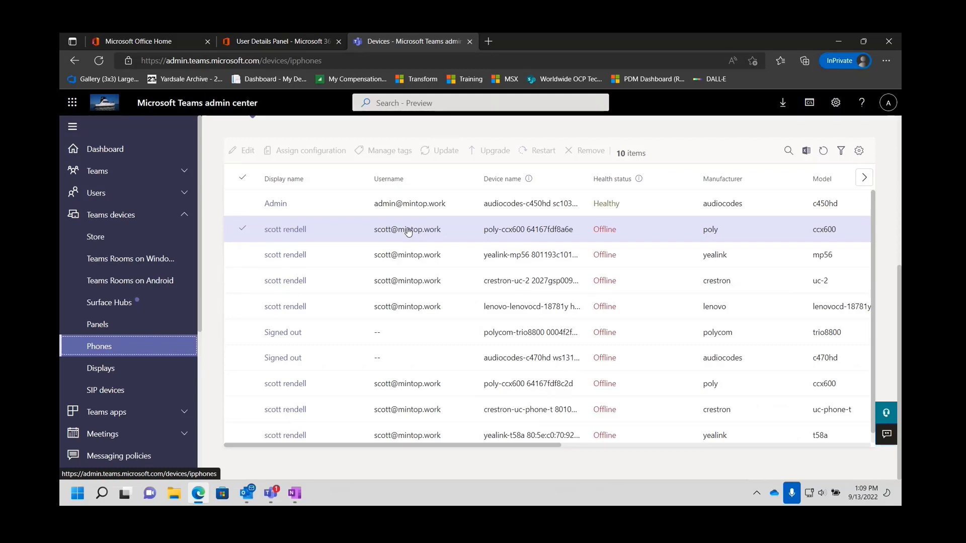
View the Displays page and the SIP devices page under Teams devices.
{"action": "left_click", "coordinate": [104, 375]}
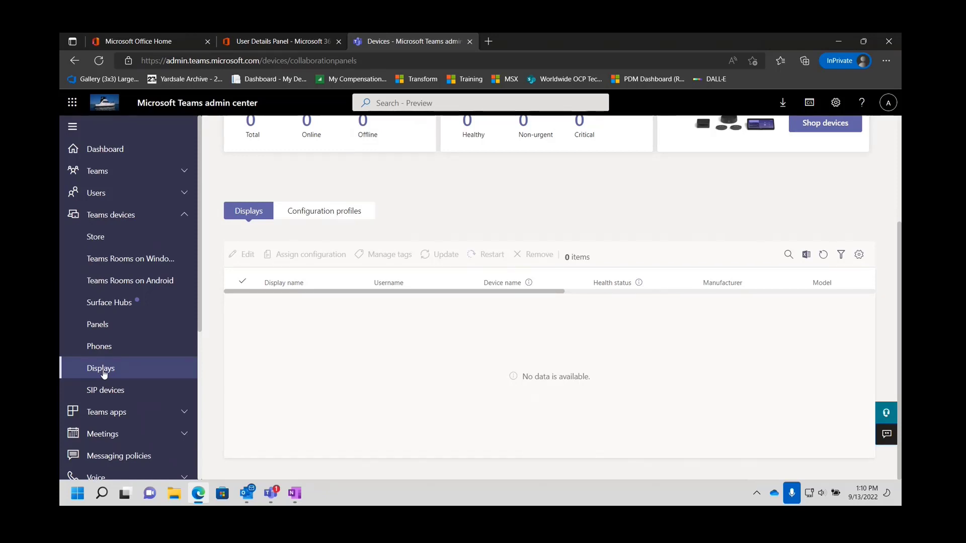
{"action": "left_click", "coordinate": [103, 374]}
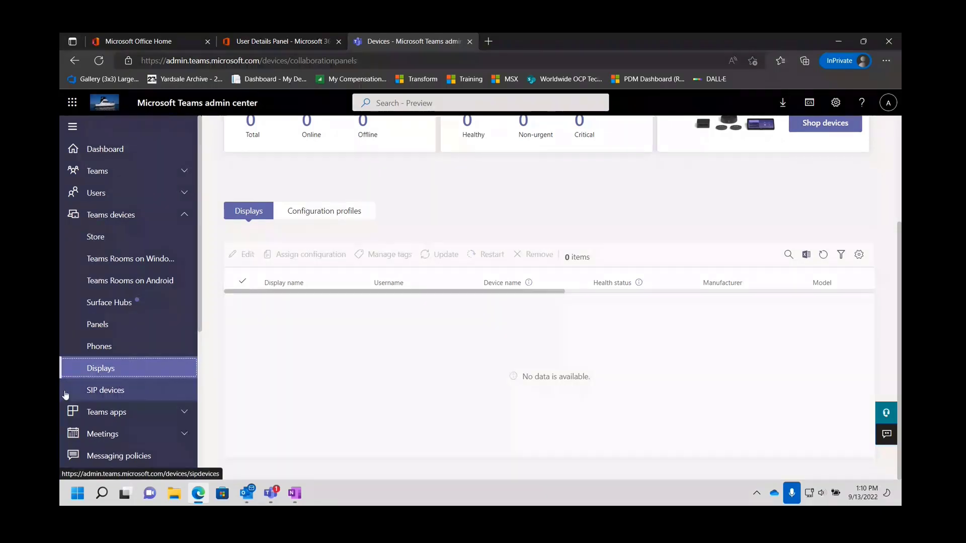
{"action": "left_click", "coordinate": [104, 395]}
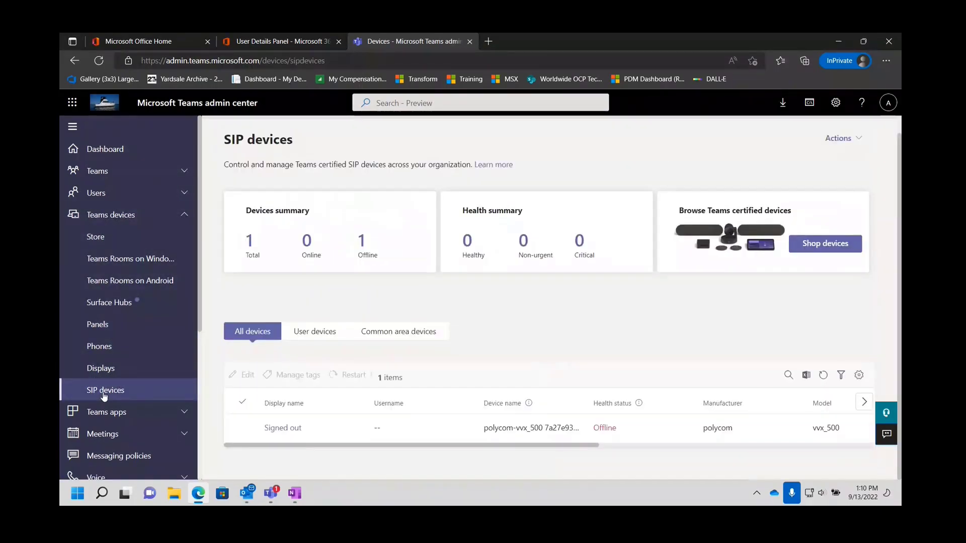
{"action": "left_click", "coordinate": [104, 396]}
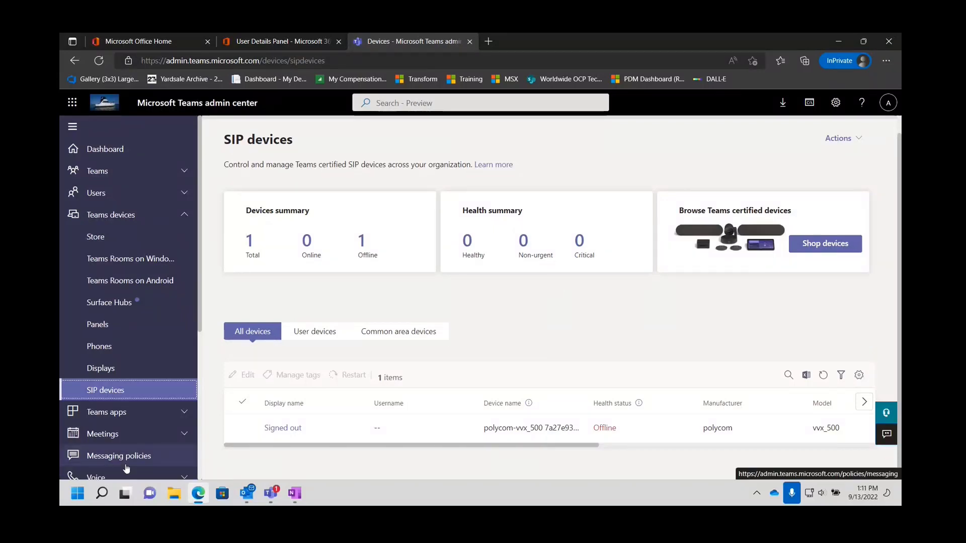
Return to the dashboard, then open Manage apps under Teams apps and browse the app list.
{"action": "left_click", "coordinate": [103, 150]}
{"action": "left_click", "coordinate": [184, 215]}
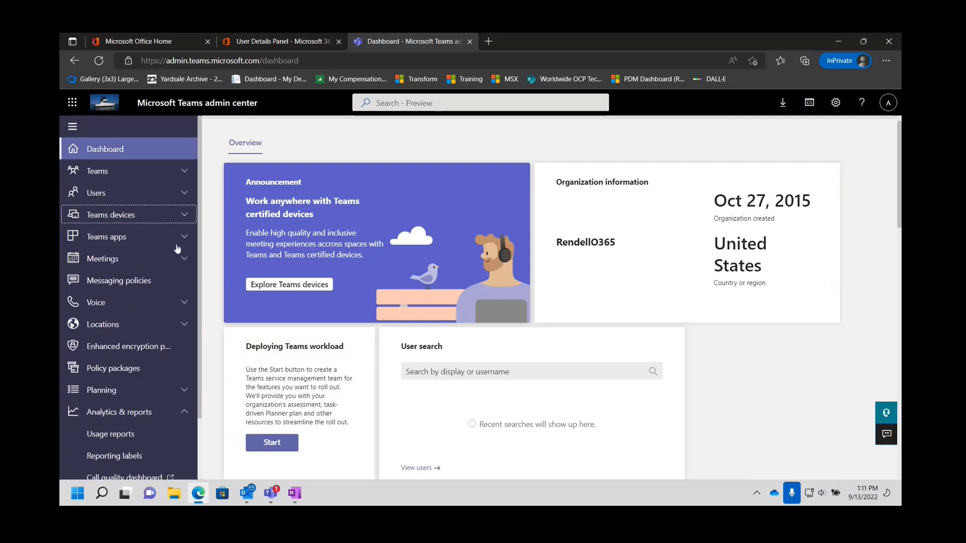
{"action": "left_click", "coordinate": [184, 238]}
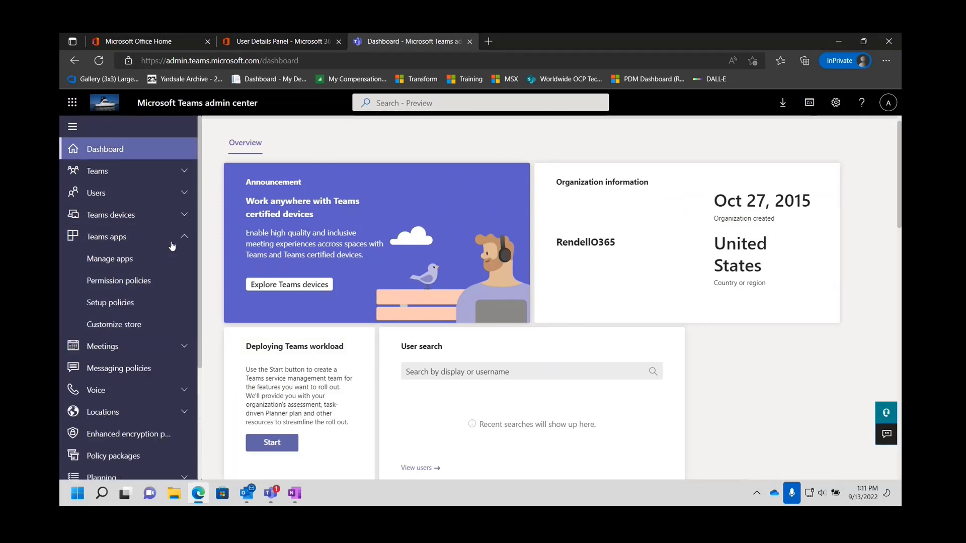
{"action": "left_click", "coordinate": [109, 261]}
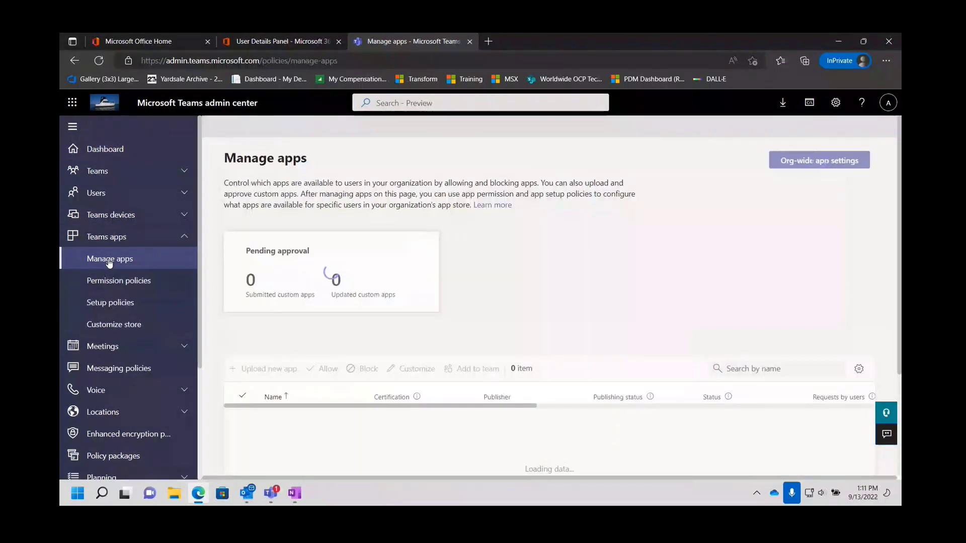
{"action": "left_click", "coordinate": [109, 262]}
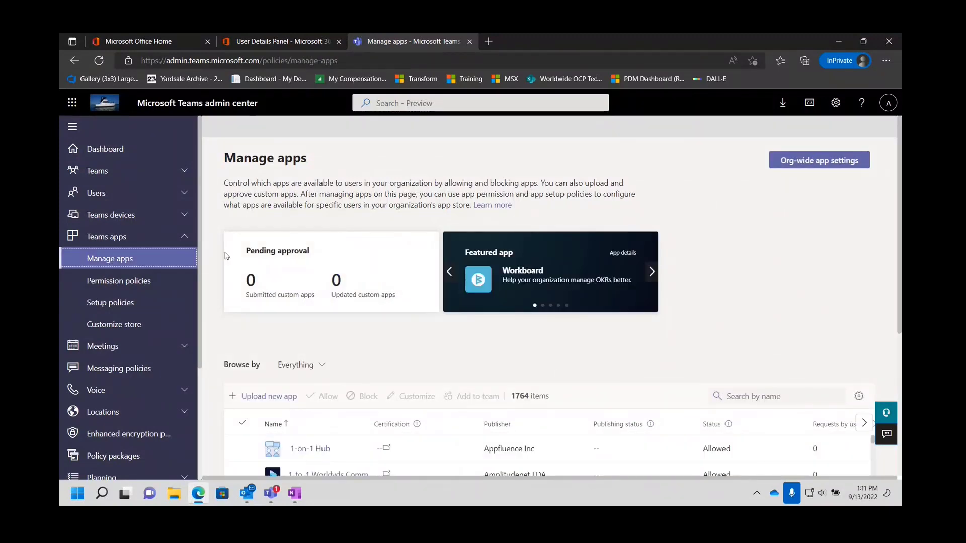
{"action": "scroll", "coordinate": [246, 253], "scroll_direction": "down", "scroll_amount": 4}
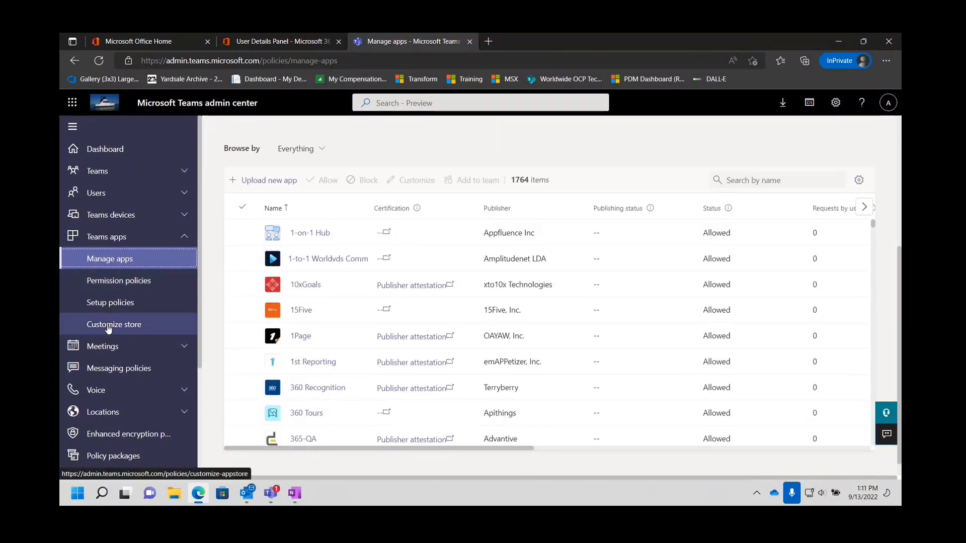
Review the app setup policies, then go back to the dashboard with the Teams apps section collapsed.
{"action": "left_click", "coordinate": [105, 303]}
{"action": "scroll", "coordinate": [288, 333], "scroll_direction": "down", "scroll_amount": 1}
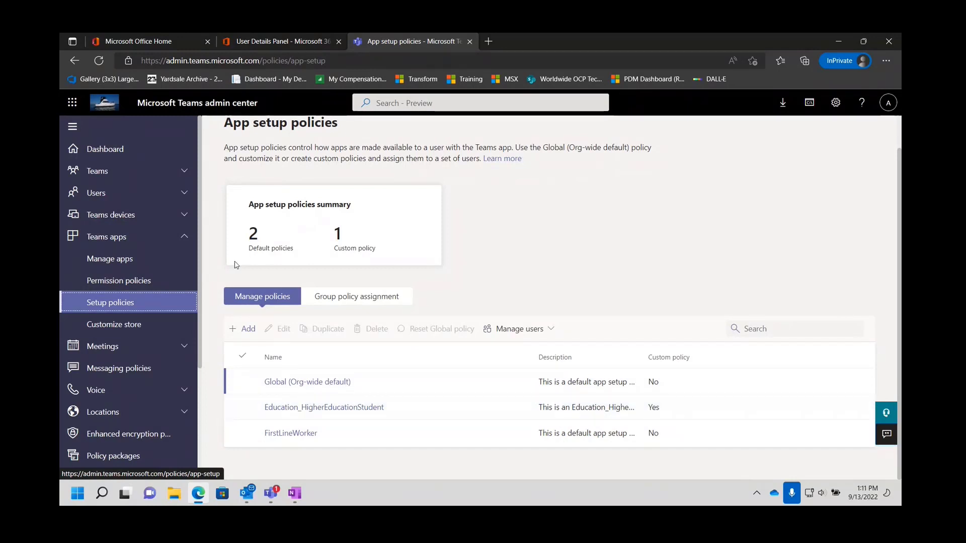
{"action": "left_click", "coordinate": [183, 237]}
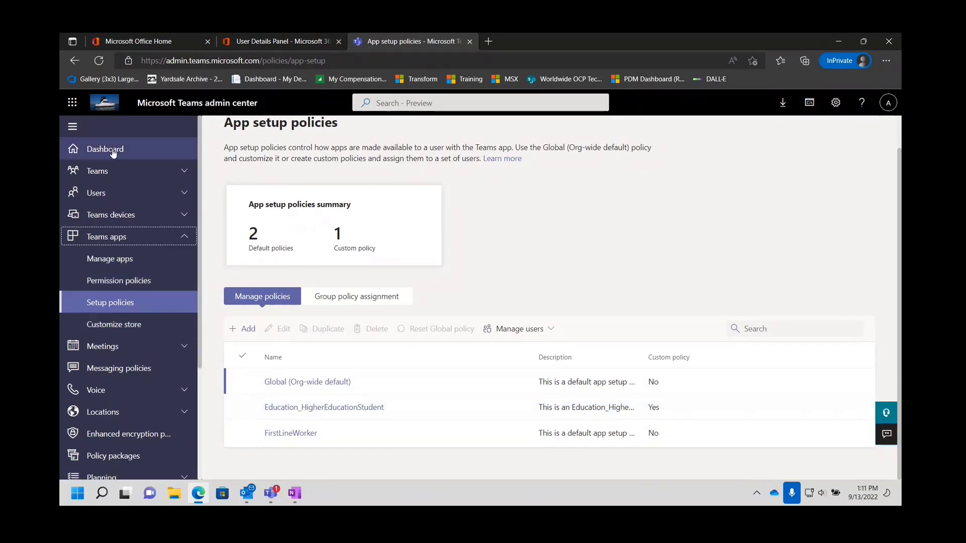
{"action": "left_click", "coordinate": [113, 151]}
{"action": "left_click", "coordinate": [181, 243]}
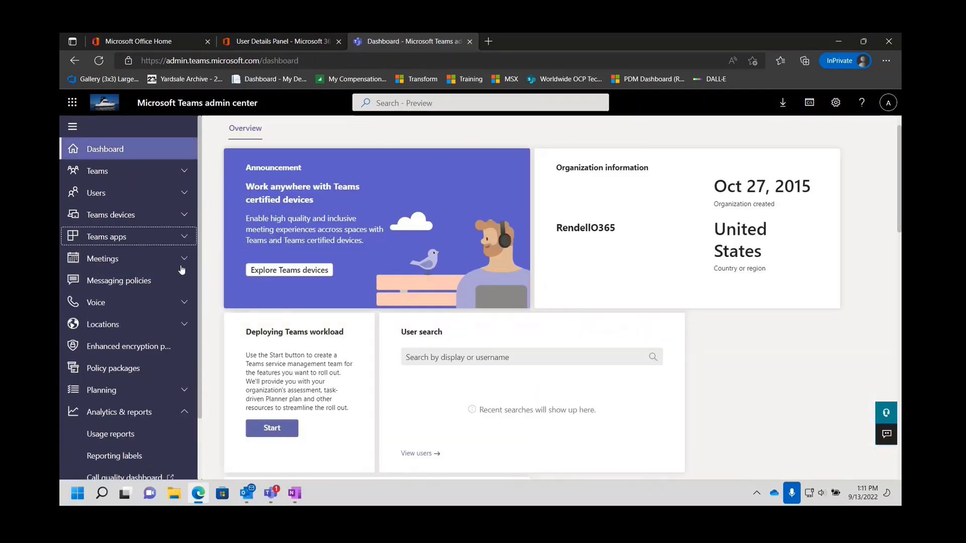
Open Conference bridges under Meetings and browse the dial-in numbers by location and language.
{"action": "left_click", "coordinate": [182, 262]}
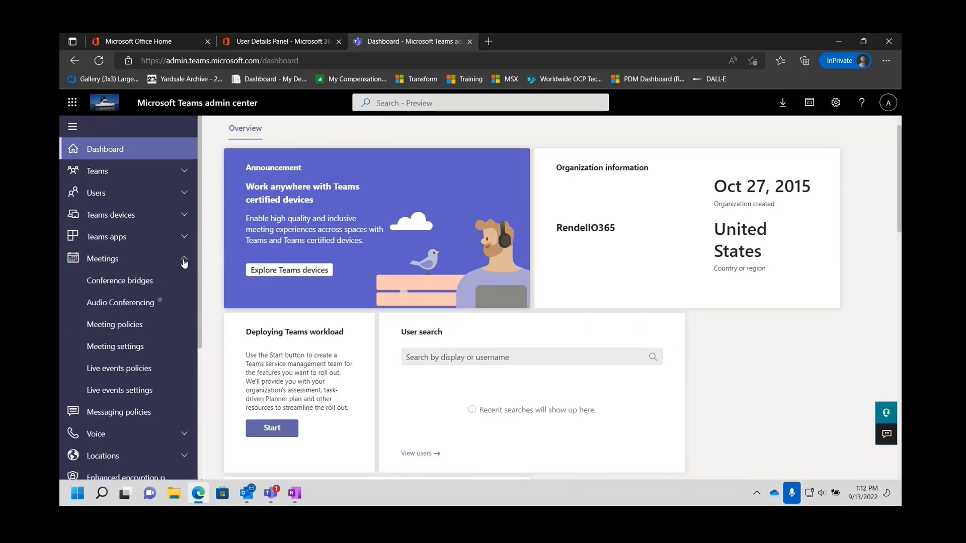
{"action": "left_click", "coordinate": [137, 282]}
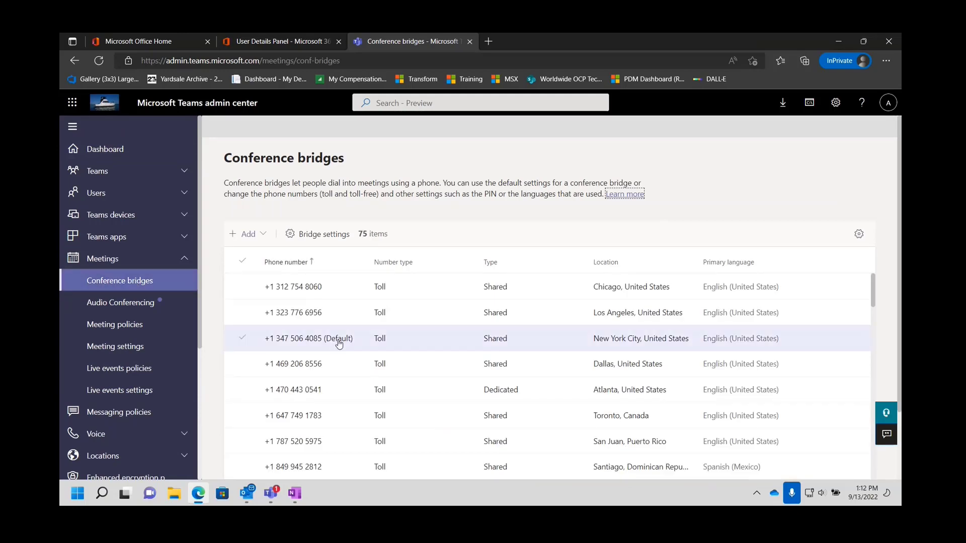
{"action": "scroll", "coordinate": [466, 317], "scroll_direction": "down", "scroll_amount": 1}
{"action": "scroll", "coordinate": [466, 317], "scroll_direction": "down", "scroll_amount": 20}
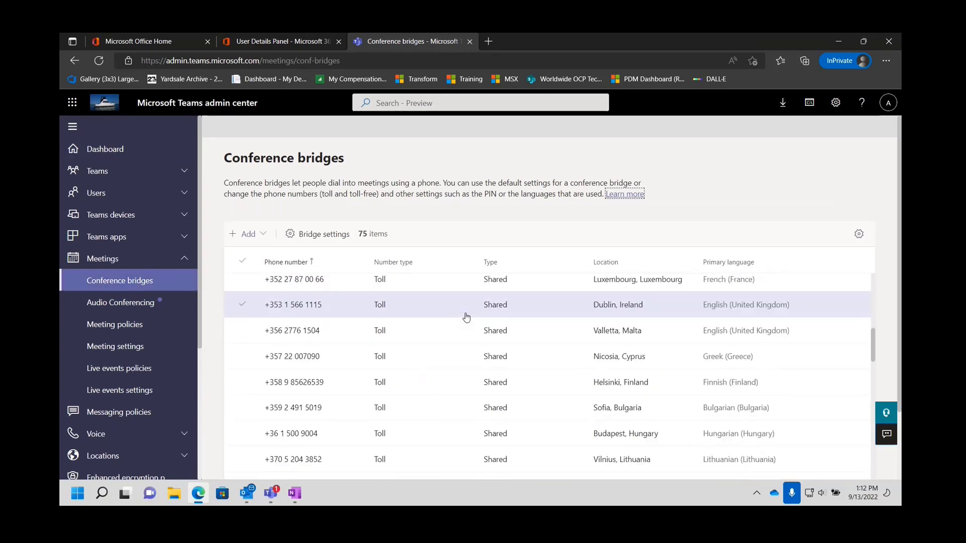
{"action": "scroll", "coordinate": [466, 317], "scroll_direction": "down", "scroll_amount": 3}
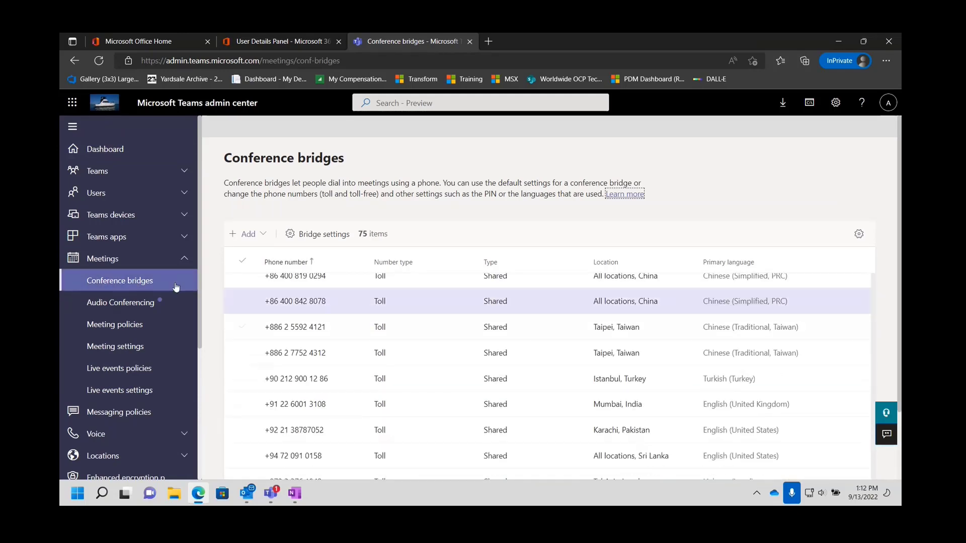
View the Audio Conferencing policies and the meeting policies.
{"action": "left_click", "coordinate": [129, 306]}
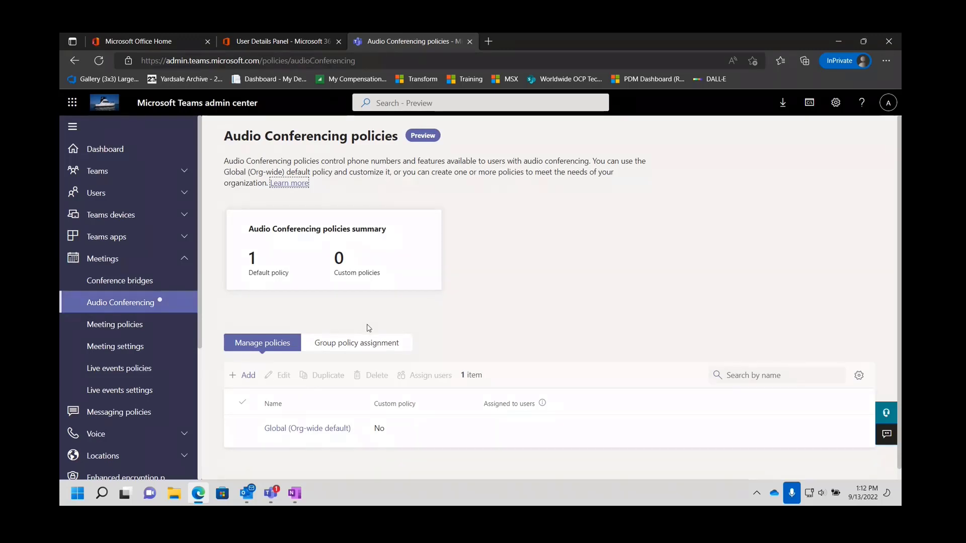
{"action": "left_click", "coordinate": [96, 326]}
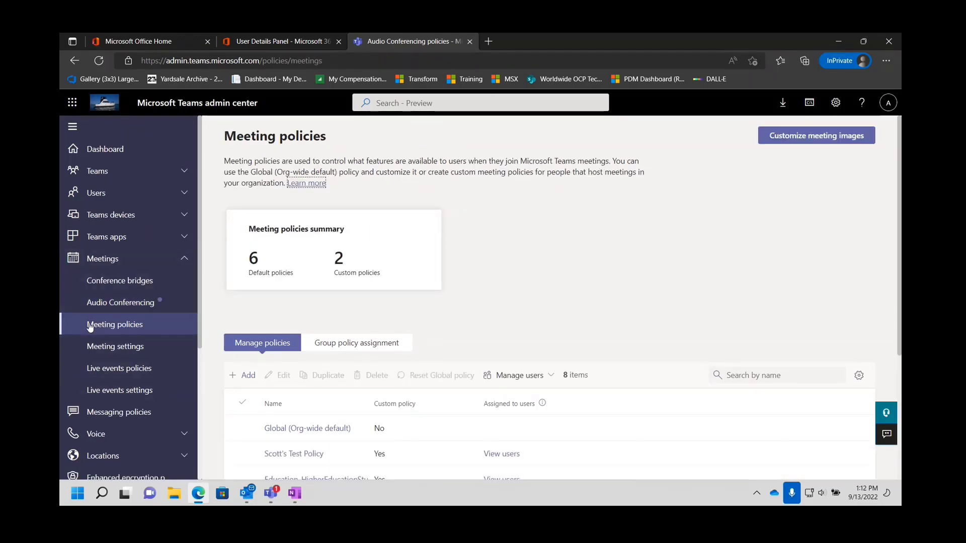
View the meeting settings and the live events settings, and return to the dashboard.
{"action": "left_click", "coordinate": [103, 346]}
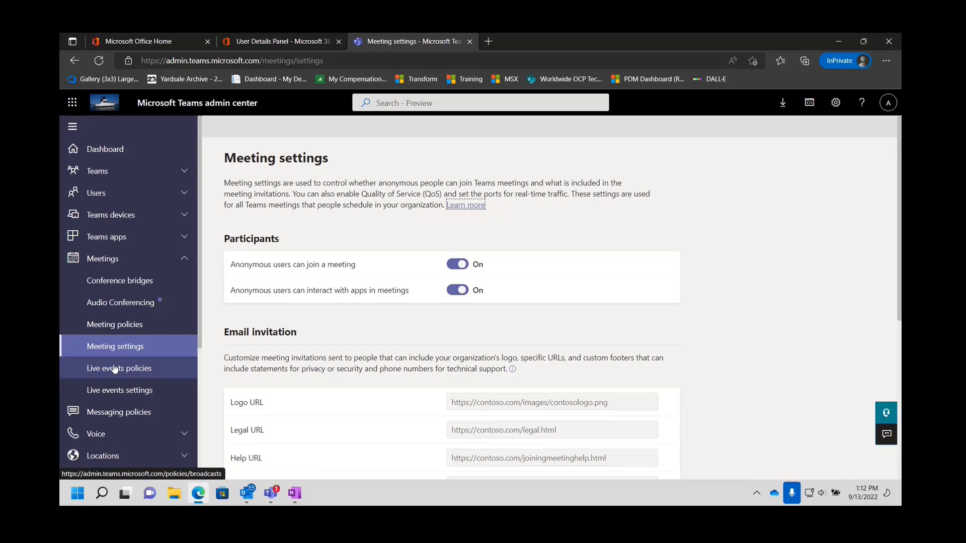
{"action": "left_click", "coordinate": [119, 391]}
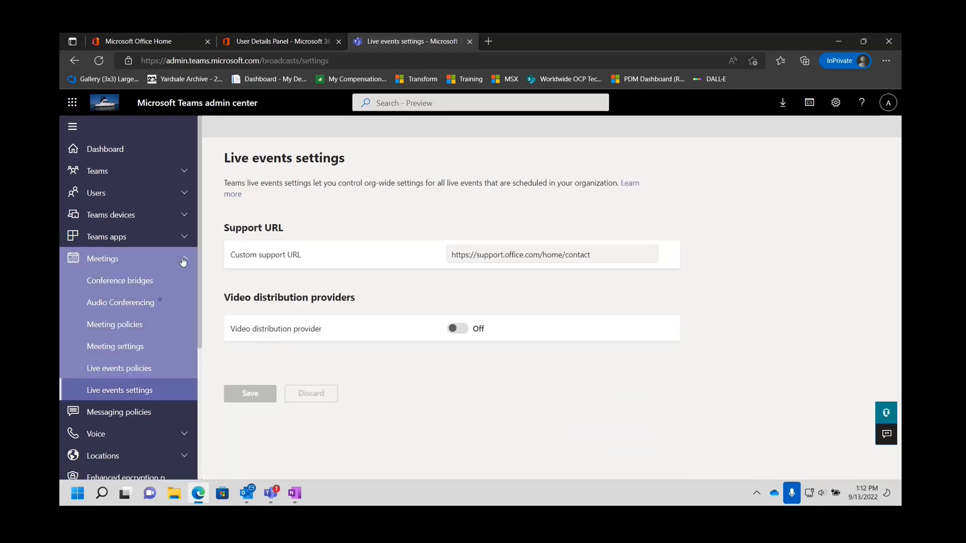
{"action": "left_click", "coordinate": [104, 151]}
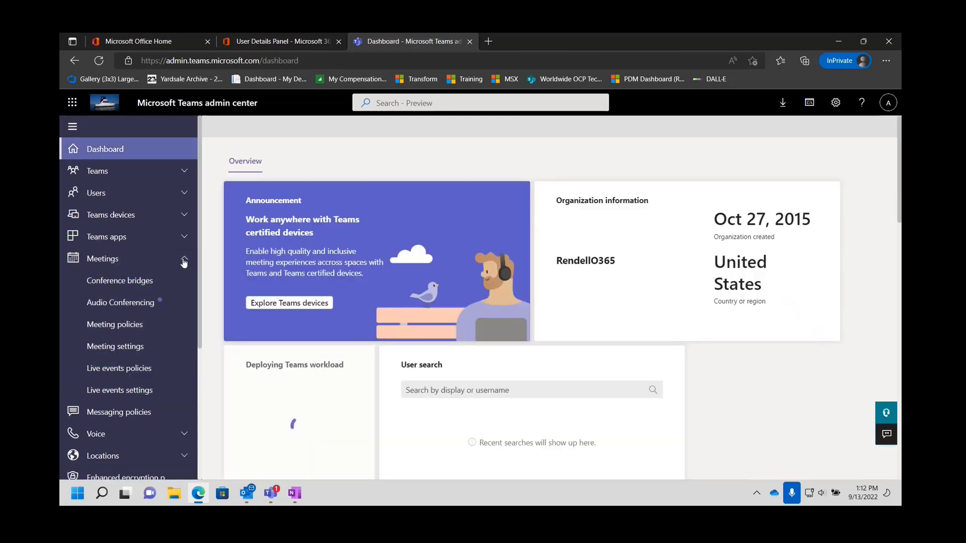
View the messaging policies with the Meetings section collapsed, and expand the Voice section to look through its entries.
{"action": "left_click", "coordinate": [184, 261]}
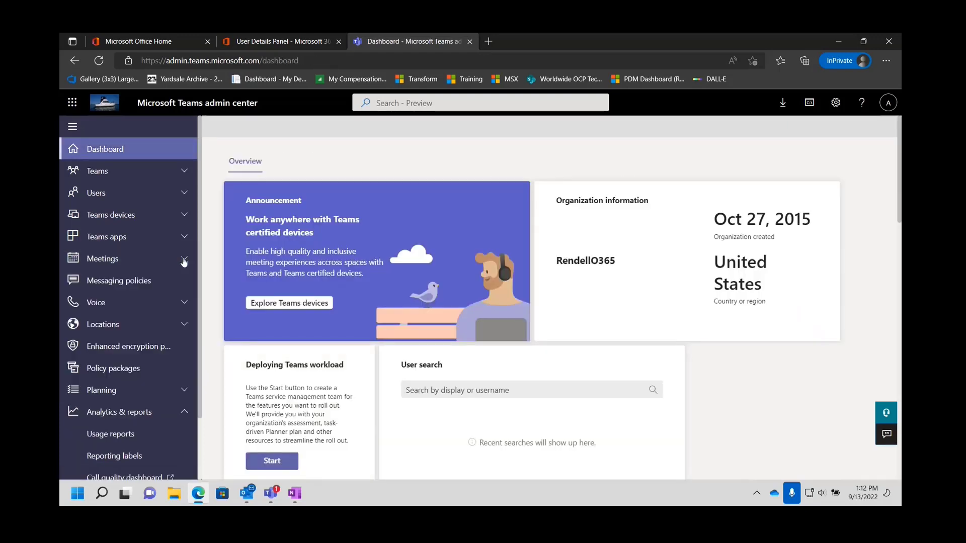
{"action": "left_click", "coordinate": [132, 284]}
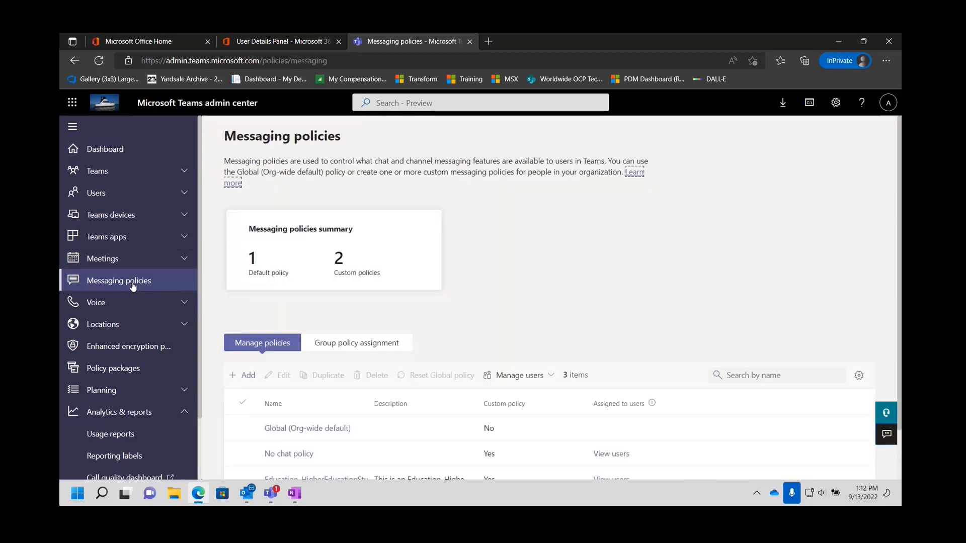
{"action": "left_click", "coordinate": [186, 303]}
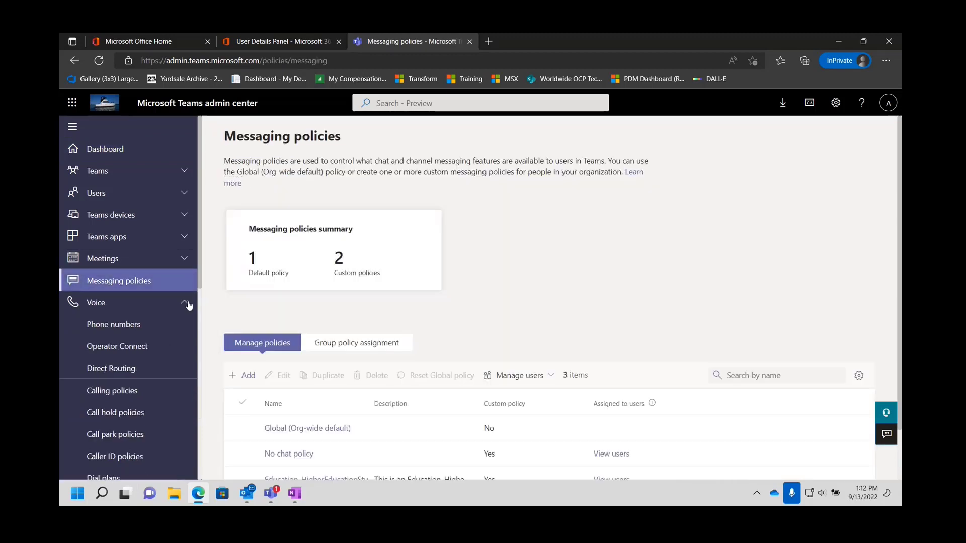
{"action": "scroll", "coordinate": [217, 282], "scroll_direction": "down", "scroll_amount": 1}
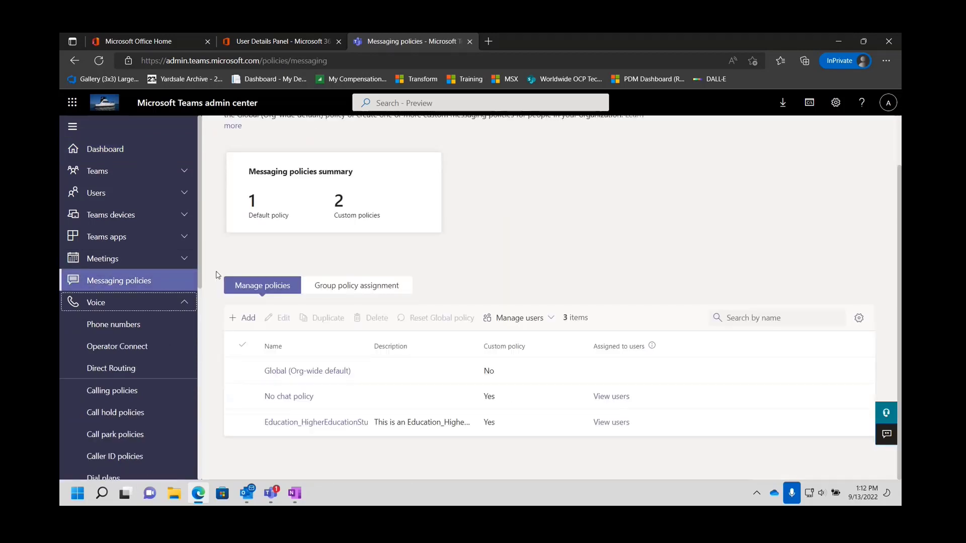
{"action": "scroll", "coordinate": [151, 259], "scroll_direction": "down", "scroll_amount": 1}
{"action": "scroll", "coordinate": [151, 258], "scroll_direction": "down", "scroll_amount": 1}
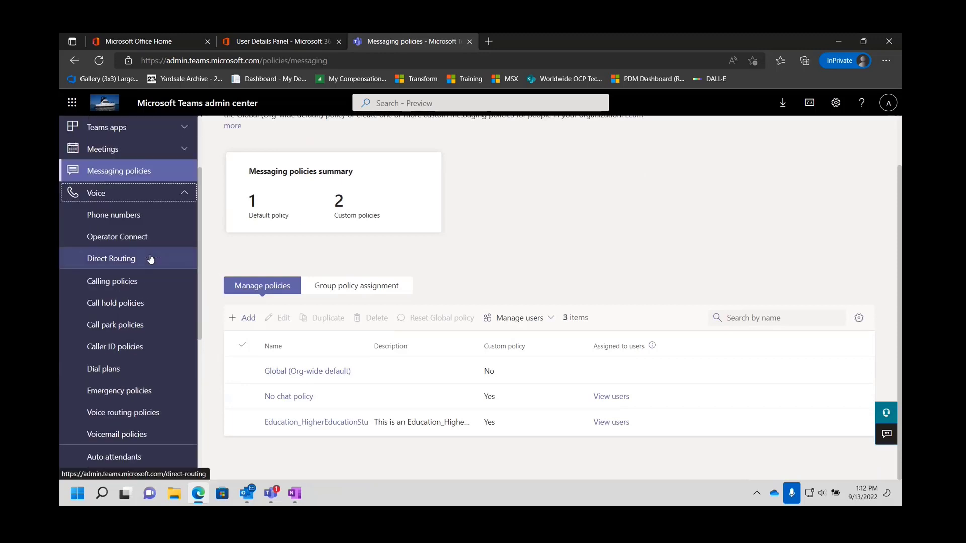
{"action": "scroll", "coordinate": [142, 306], "scroll_direction": "down", "scroll_amount": 2}
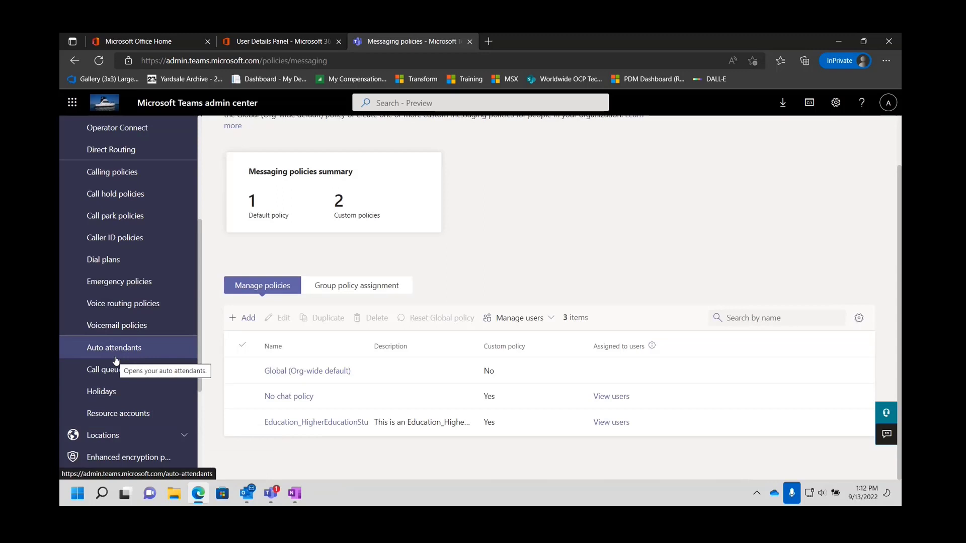
{"action": "scroll", "coordinate": [115, 360], "scroll_direction": "up", "scroll_amount": 3}
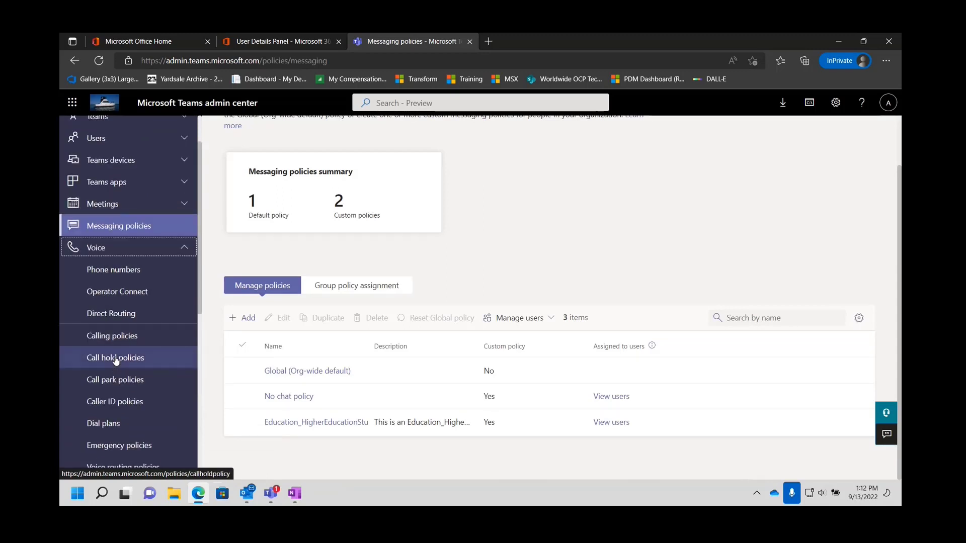
View the operators under Operator Connect and delete the rbbnsbc.mintop.work SBC from Direct Routing.
{"action": "left_click", "coordinate": [102, 293]}
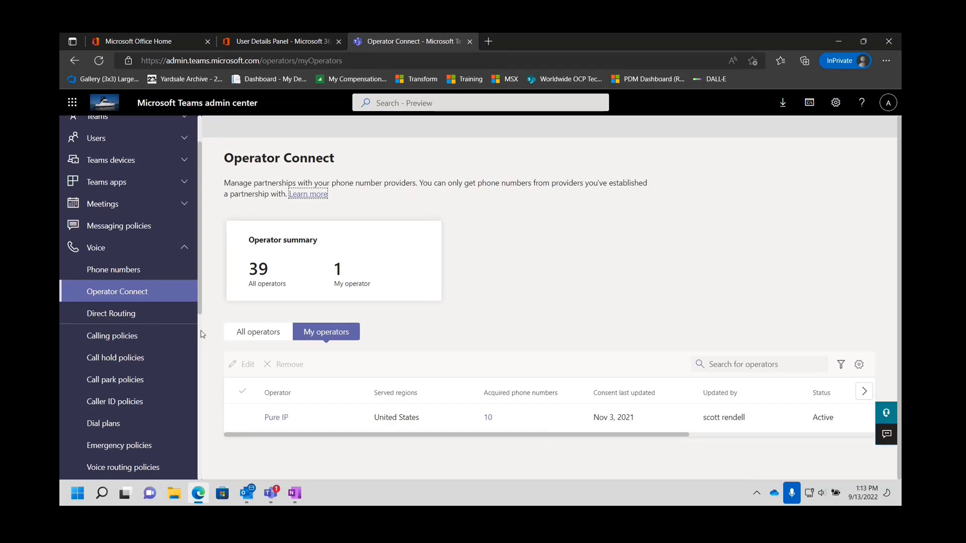
{"action": "left_click", "coordinate": [108, 314]}
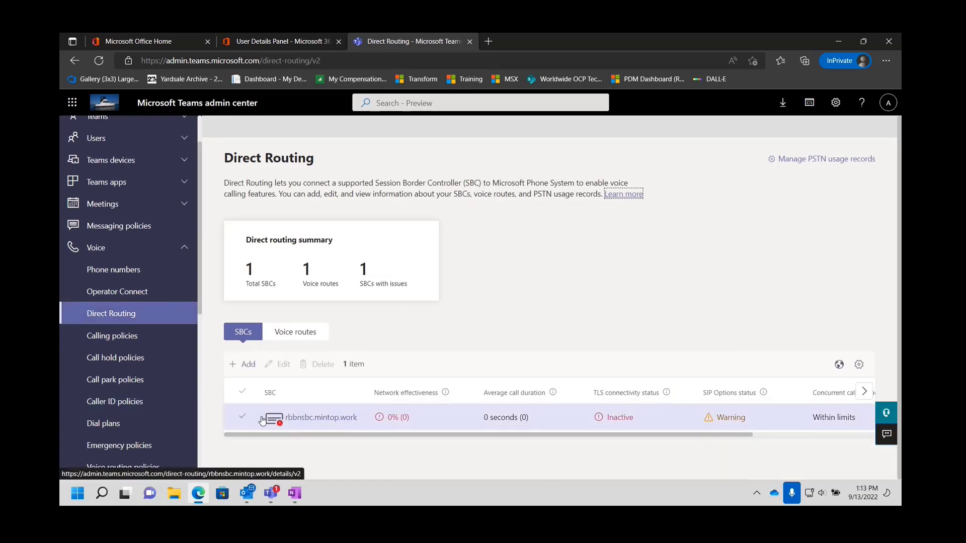
{"action": "left_click", "coordinate": [242, 419]}
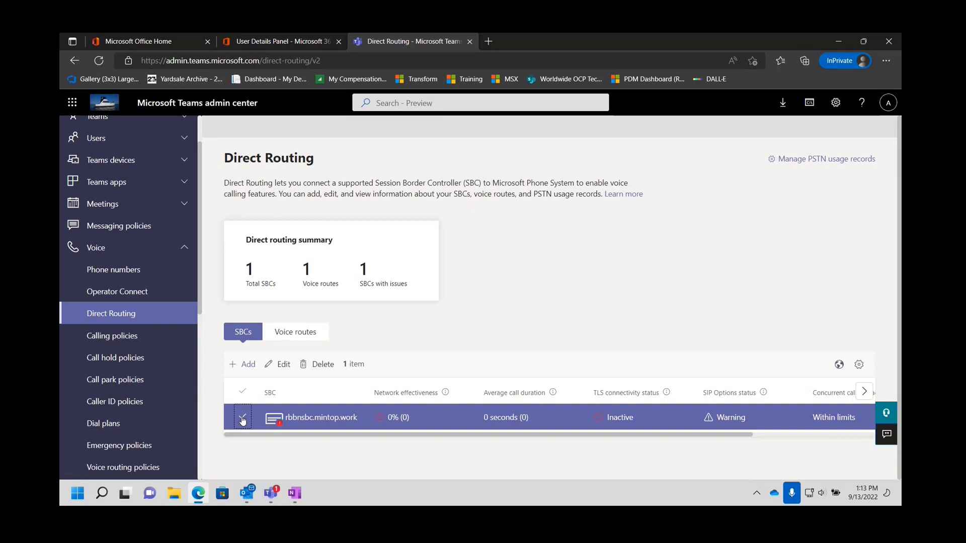
{"action": "left_click", "coordinate": [316, 365]}
{"action": "left_click", "coordinate": [536, 302]}
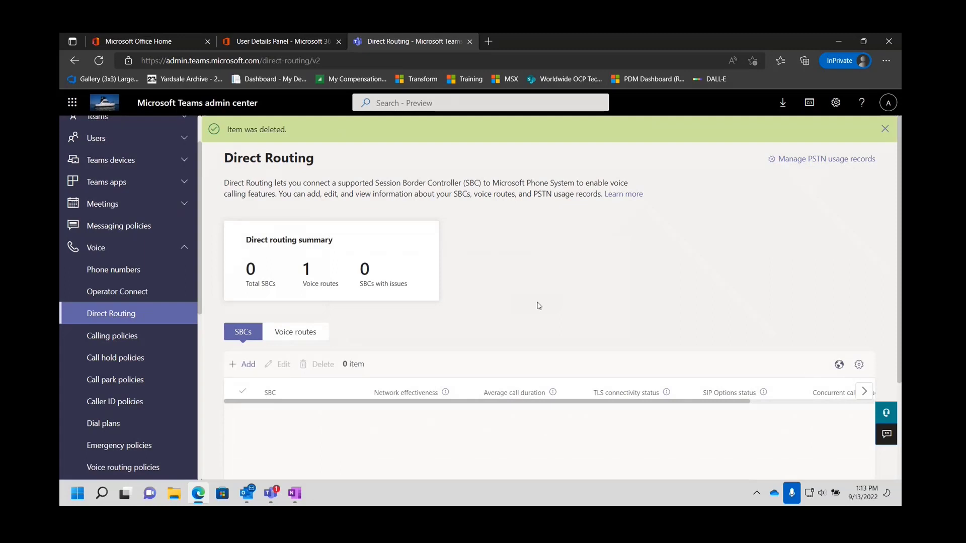
View the calling policies and look through the organization's phone numbers under Voice.
{"action": "left_click", "coordinate": [157, 336]}
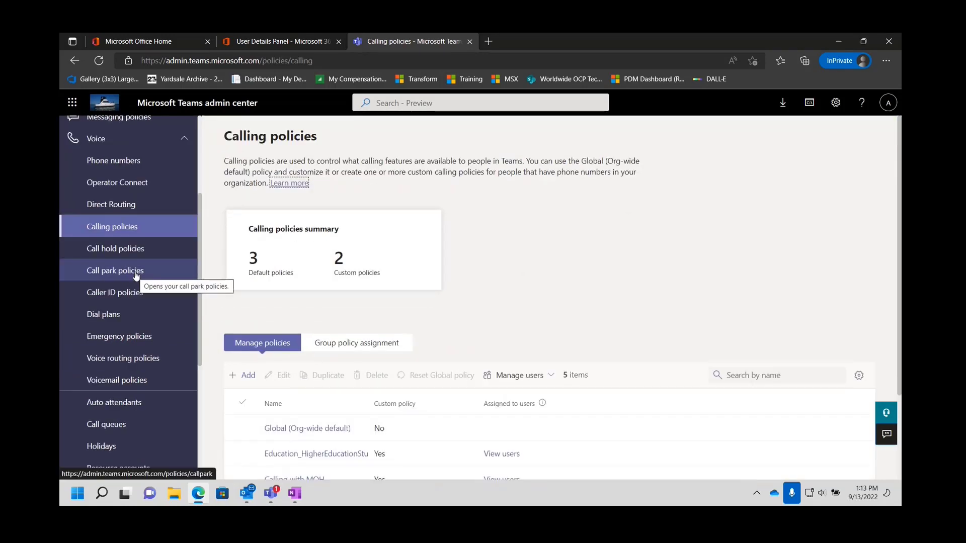
{"action": "scroll", "coordinate": [136, 276], "scroll_direction": "up", "scroll_amount": 2}
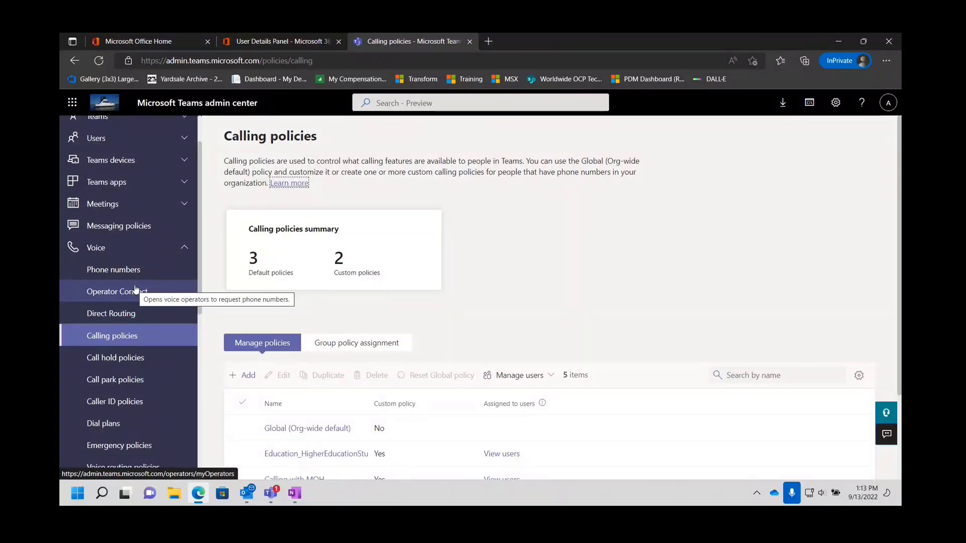
{"action": "left_click", "coordinate": [129, 273]}
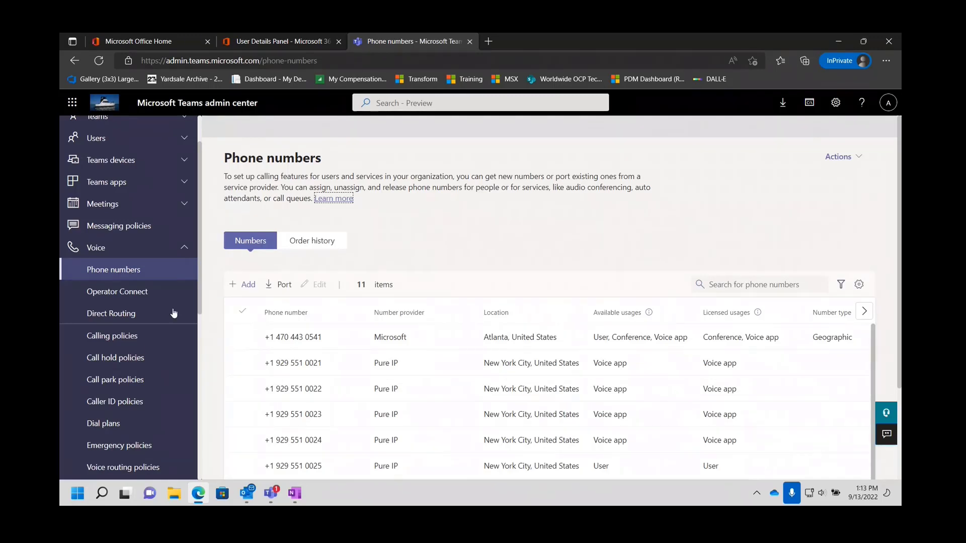
{"action": "scroll", "coordinate": [391, 410], "scroll_direction": "down", "scroll_amount": 1}
{"action": "scroll", "coordinate": [391, 410], "scroll_direction": "up", "scroll_amount": 1}
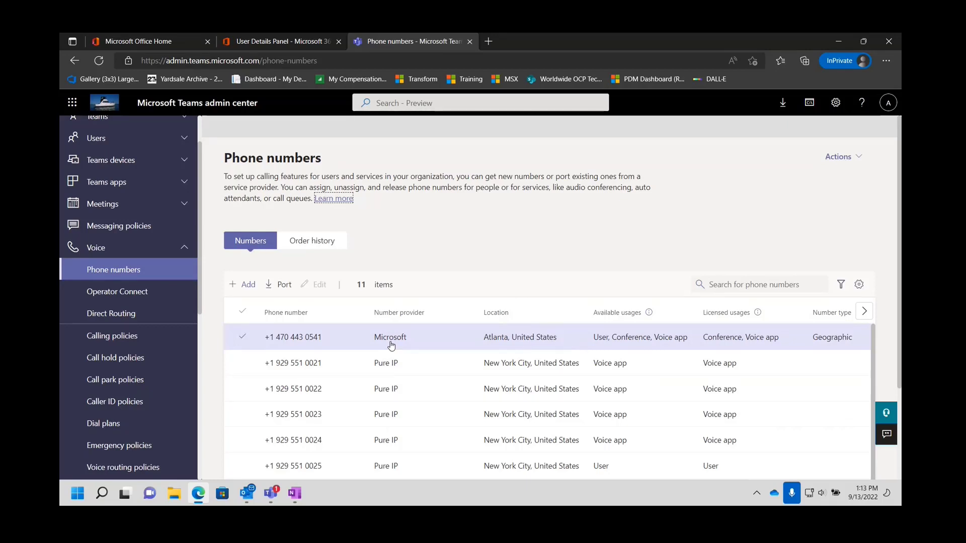
Check which services the Microsoft-provided Atlanta phone number can be assigned to, and leave its assignment settings without applying changes.
{"action": "left_click", "coordinate": [241, 339]}
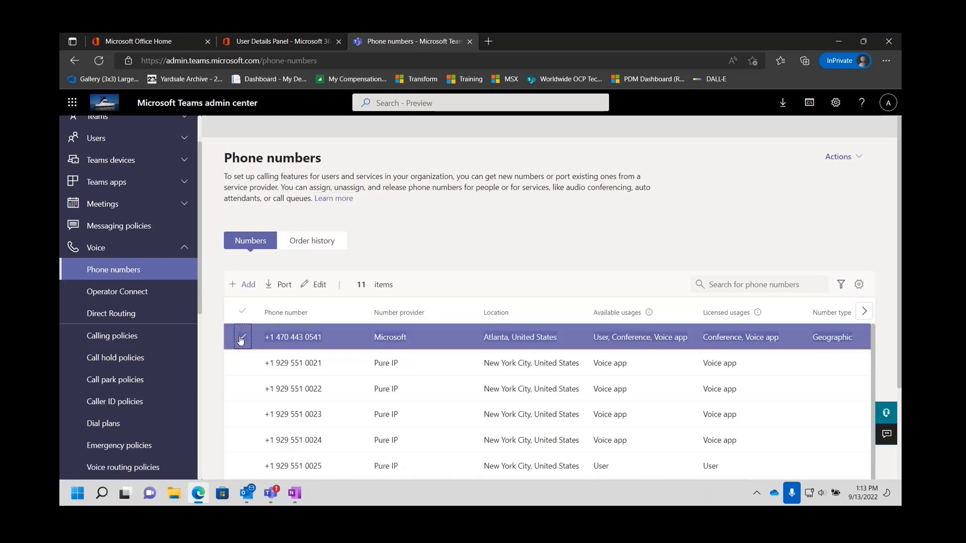
{"action": "left_click", "coordinate": [319, 286]}
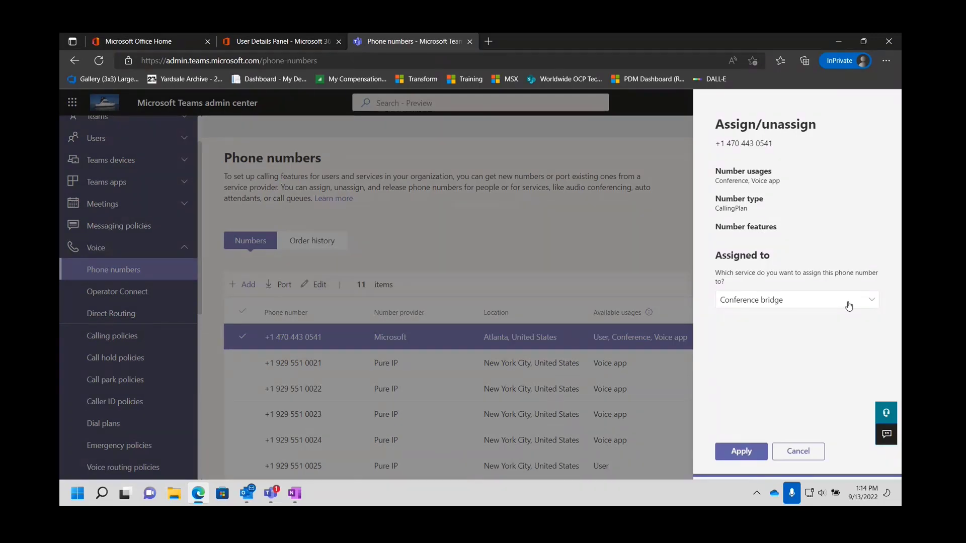
{"action": "left_click", "coordinate": [872, 300]}
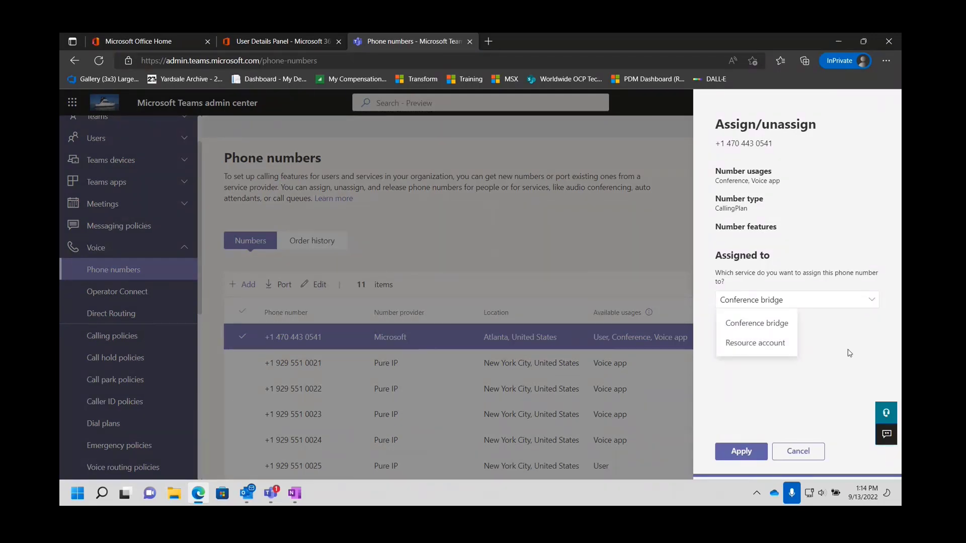
{"action": "key", "text": "Escape"}
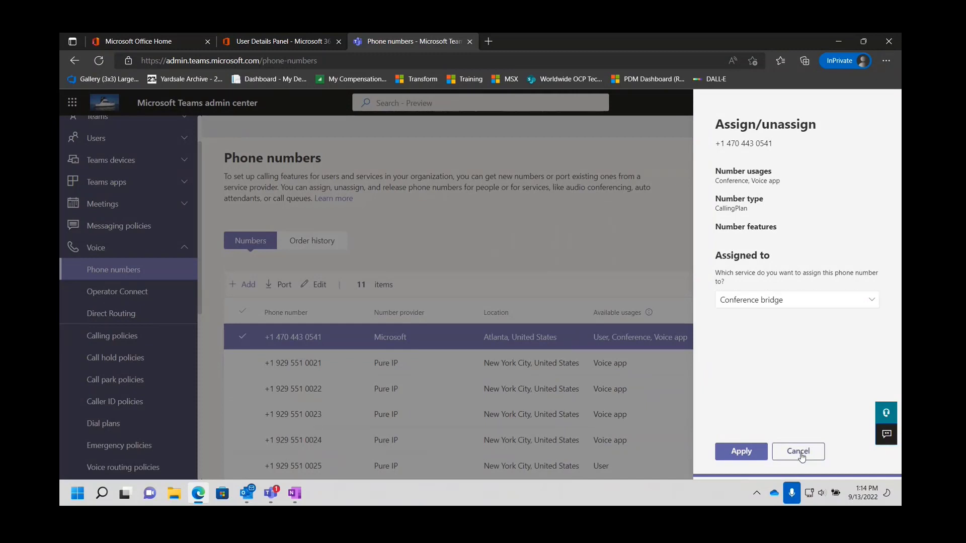
{"action": "left_click", "coordinate": [798, 451]}
Check the service assignment options of the first Pure IP number, close them unchanged and browse the remaining phone numbers.
{"action": "left_click", "coordinate": [242, 366]}
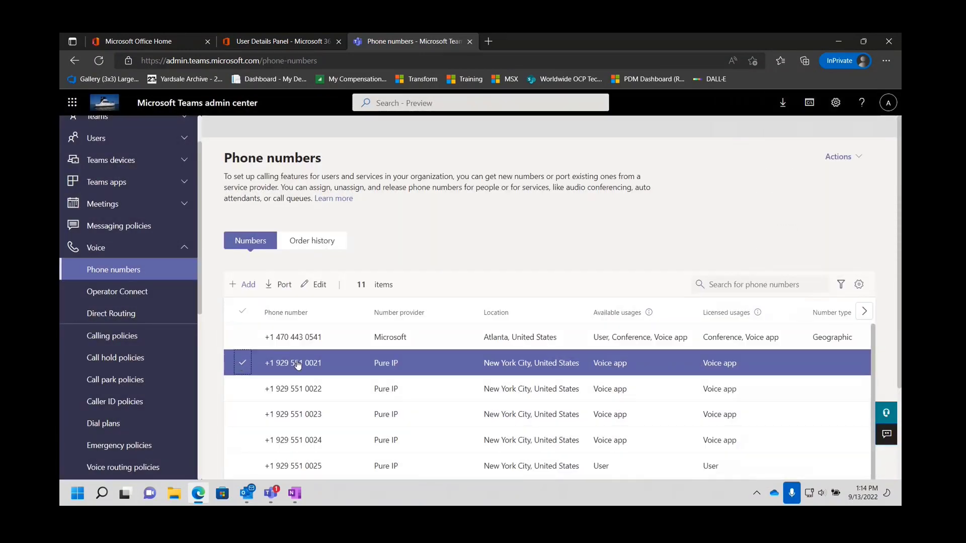
{"action": "left_click", "coordinate": [242, 365]}
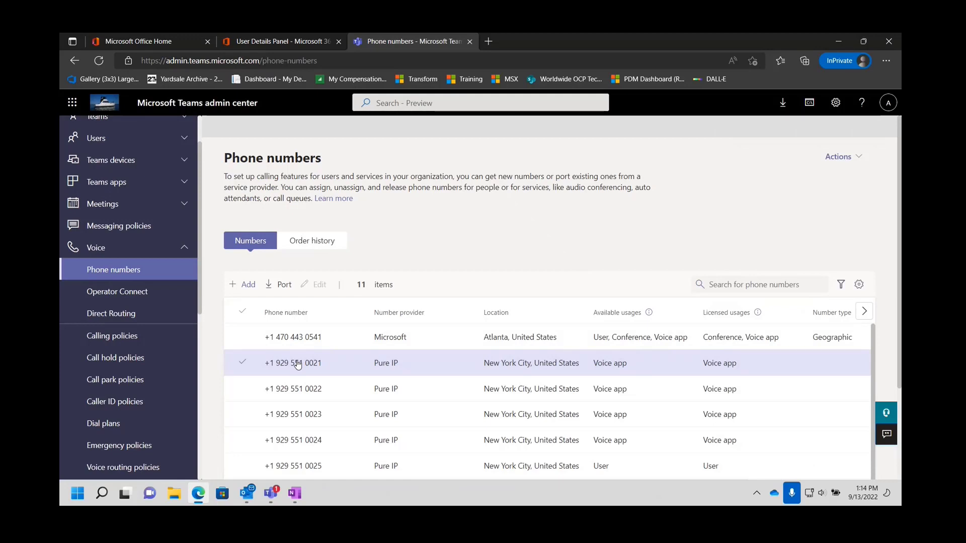
{"action": "left_click", "coordinate": [242, 363]}
{"action": "left_click", "coordinate": [322, 284]}
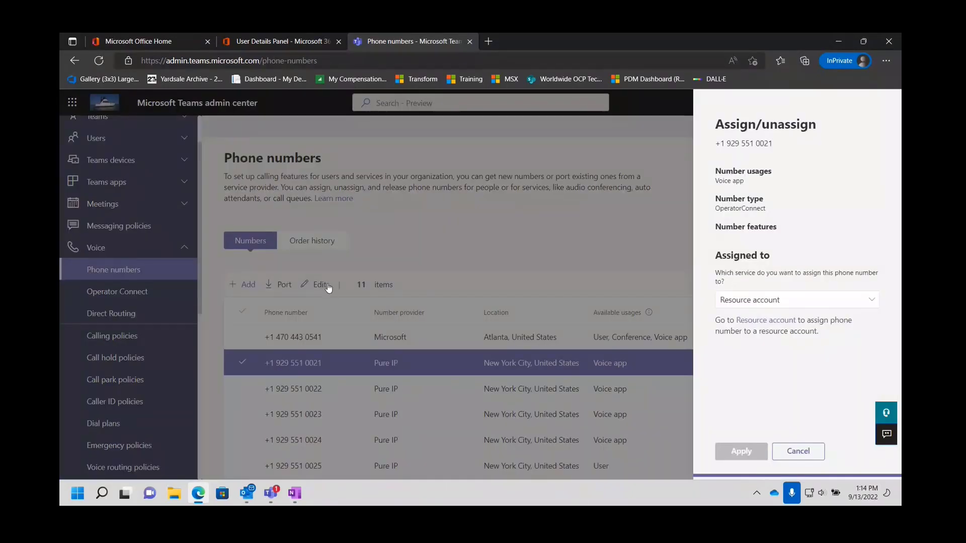
{"action": "left_click", "coordinate": [875, 302]}
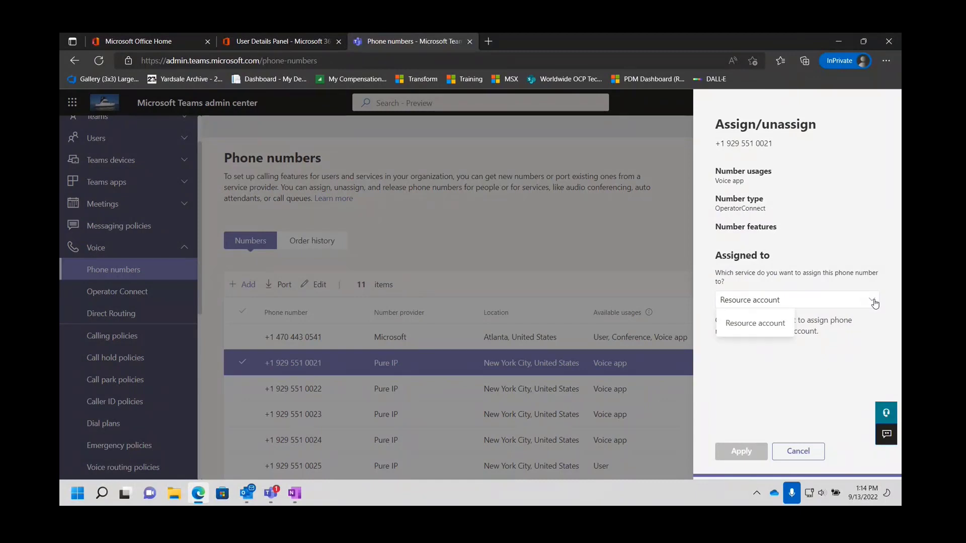
{"action": "left_click", "coordinate": [875, 302]}
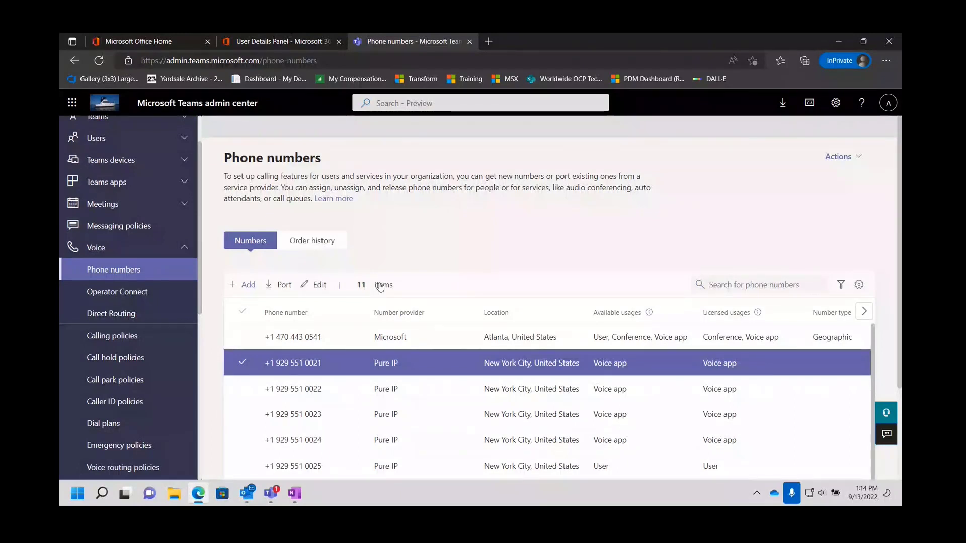
{"action": "scroll", "coordinate": [281, 345], "scroll_direction": "down", "scroll_amount": 2}
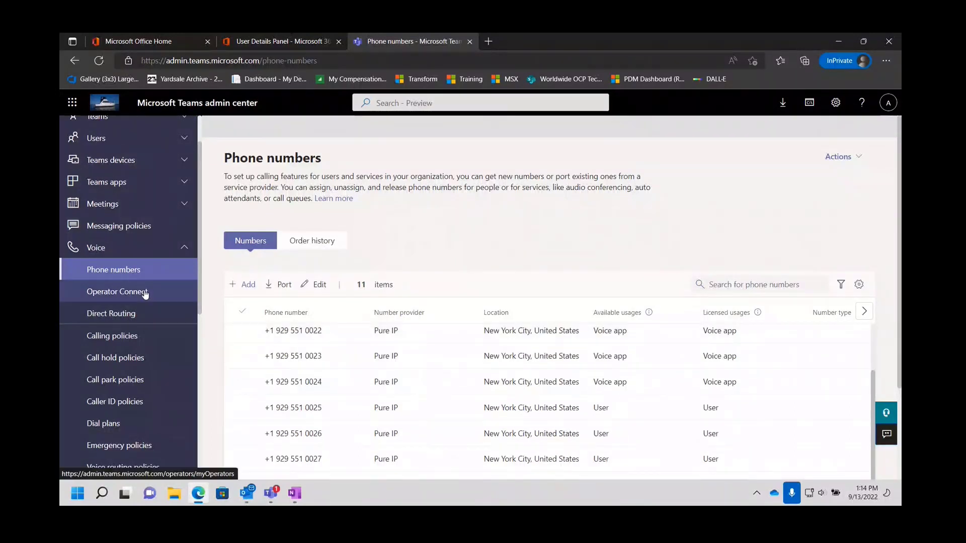
Review the list of calling policies and open the call hold policies.
{"action": "left_click", "coordinate": [125, 336]}
{"action": "scroll", "coordinate": [135, 336], "scroll_direction": "down", "scroll_amount": 1}
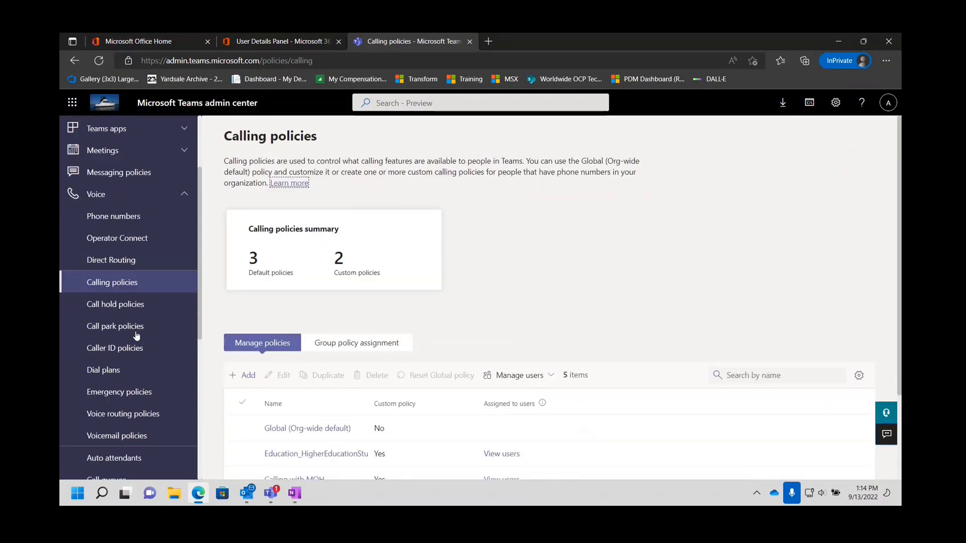
{"action": "scroll", "coordinate": [237, 334], "scroll_direction": "down", "scroll_amount": 2}
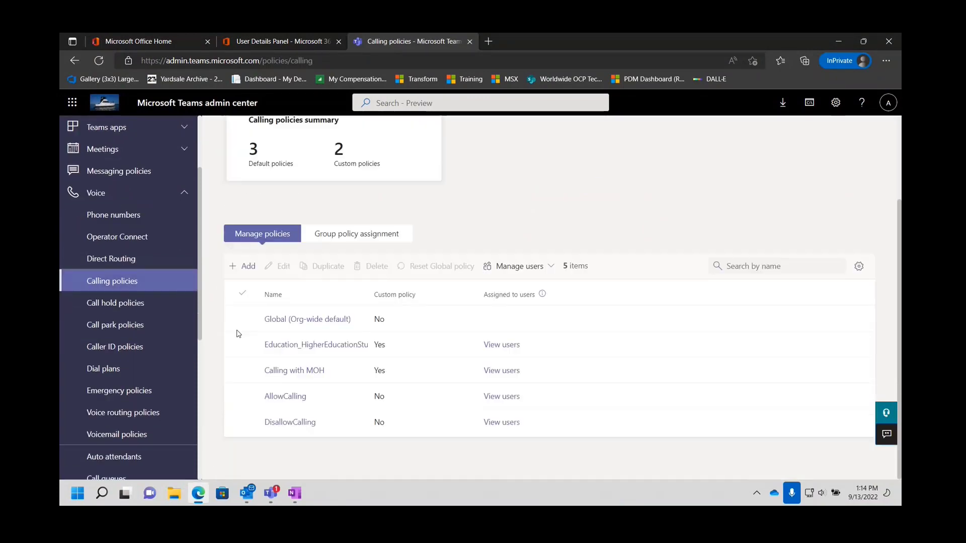
{"action": "left_click", "coordinate": [118, 302]}
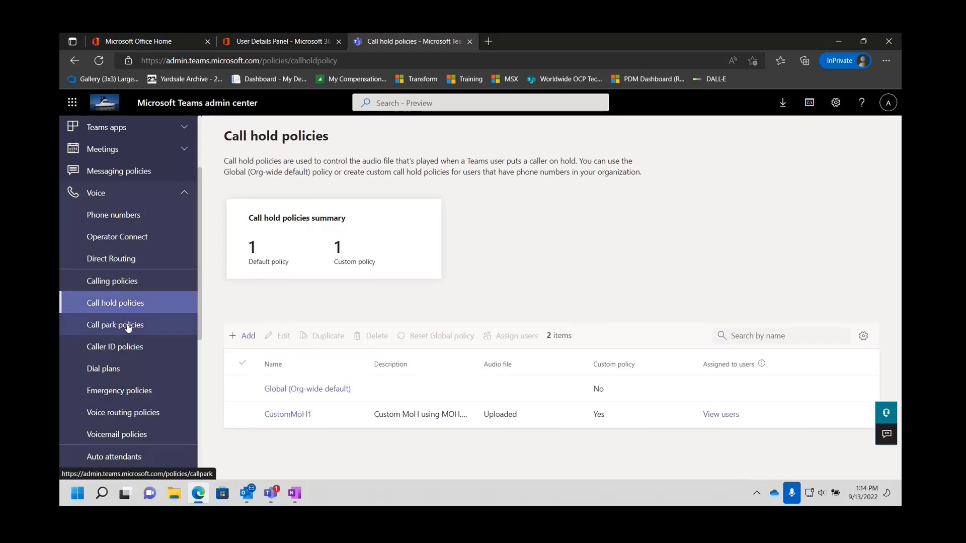
View the call park policies, the caller ID policies and the dial plans.
{"action": "left_click", "coordinate": [128, 326]}
{"action": "left_click", "coordinate": [121, 347]}
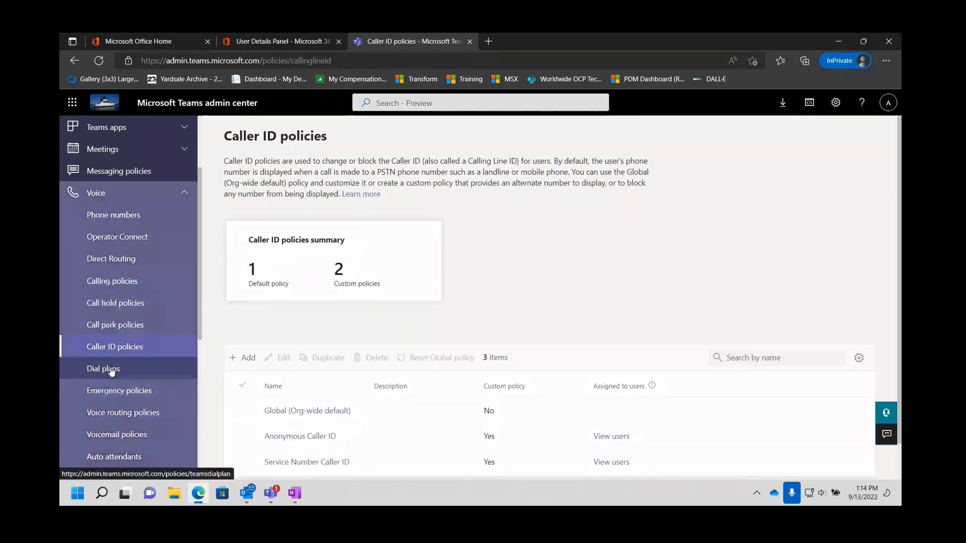
{"action": "left_click", "coordinate": [111, 371]}
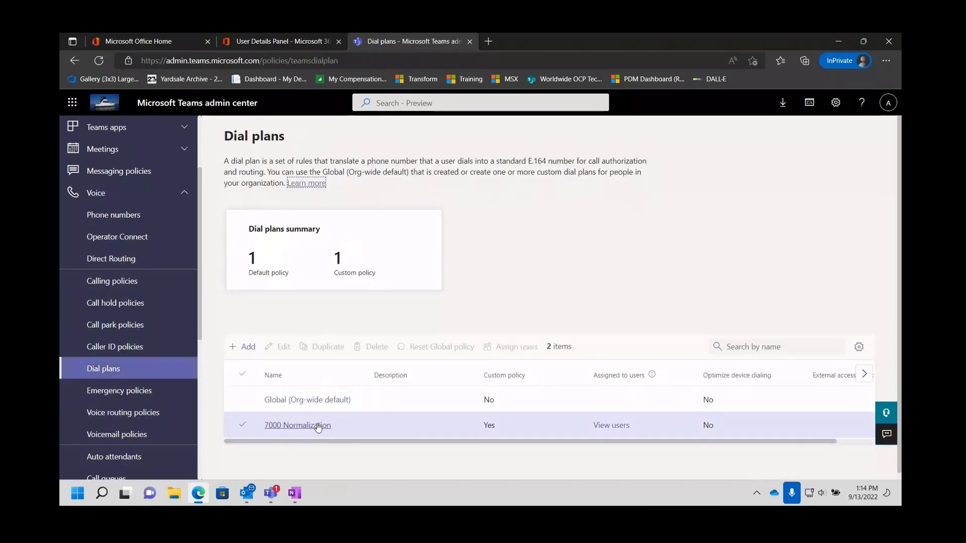
View the emergency calling and call routing policies, and examine the dial strings in the Emergency numbers routing policy.
{"action": "left_click", "coordinate": [132, 398]}
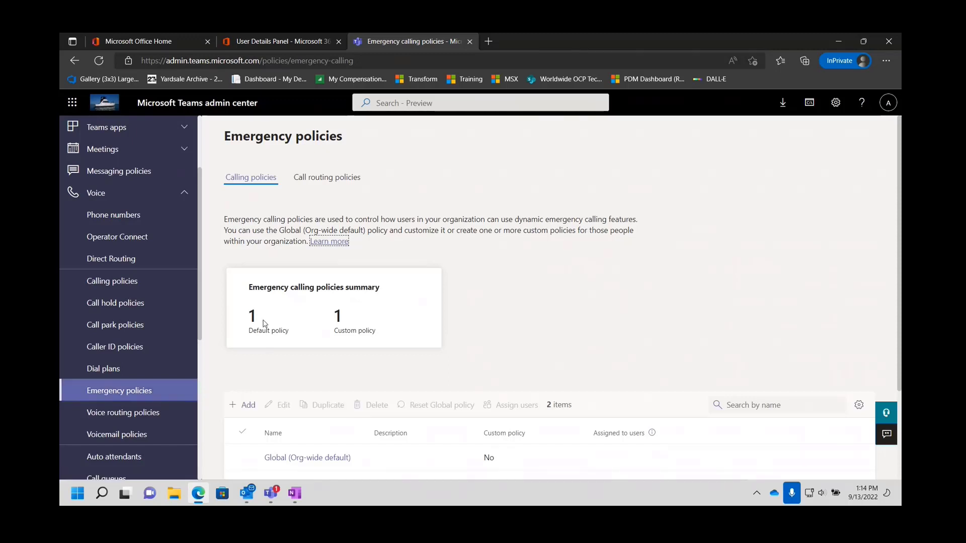
{"action": "left_click", "coordinate": [313, 182]}
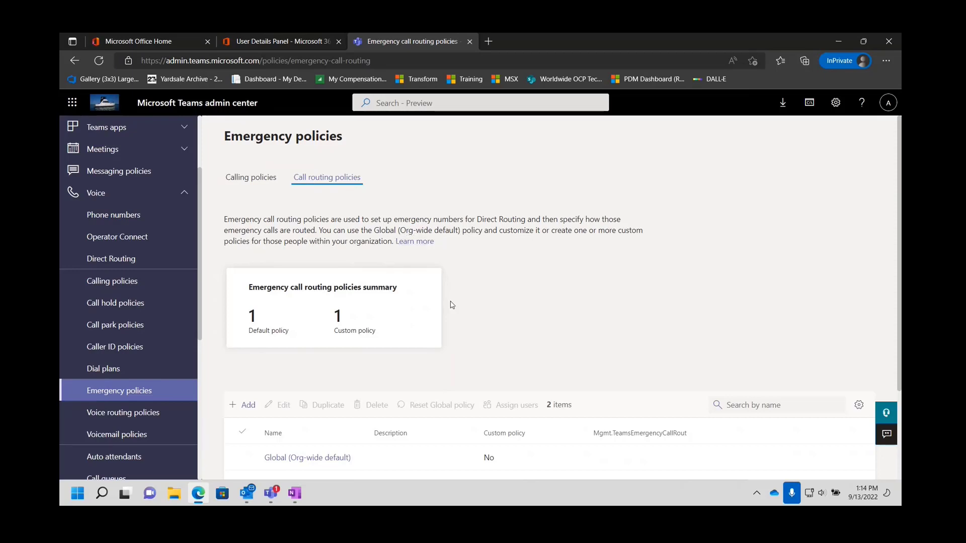
{"action": "scroll", "coordinate": [450, 305], "scroll_direction": "down", "scroll_amount": 2}
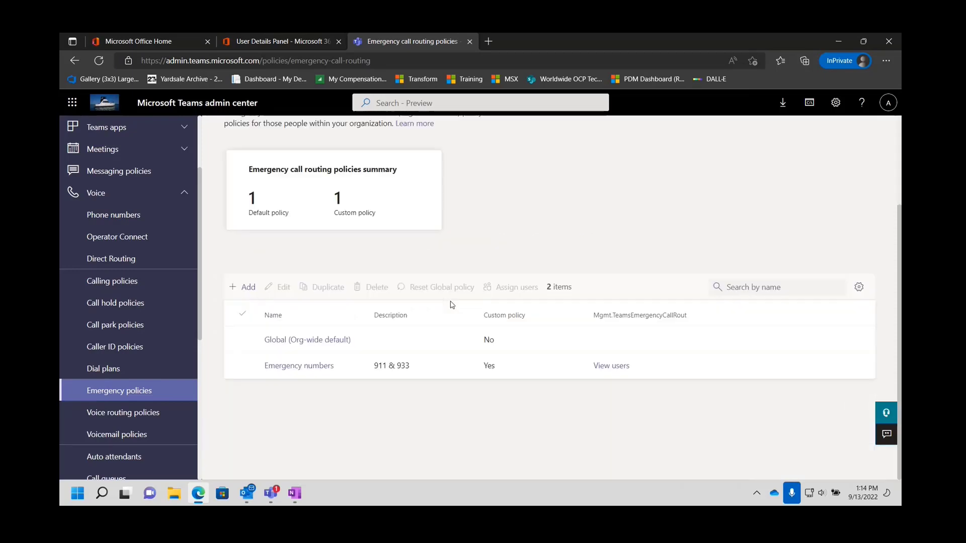
{"action": "left_click", "coordinate": [292, 368]}
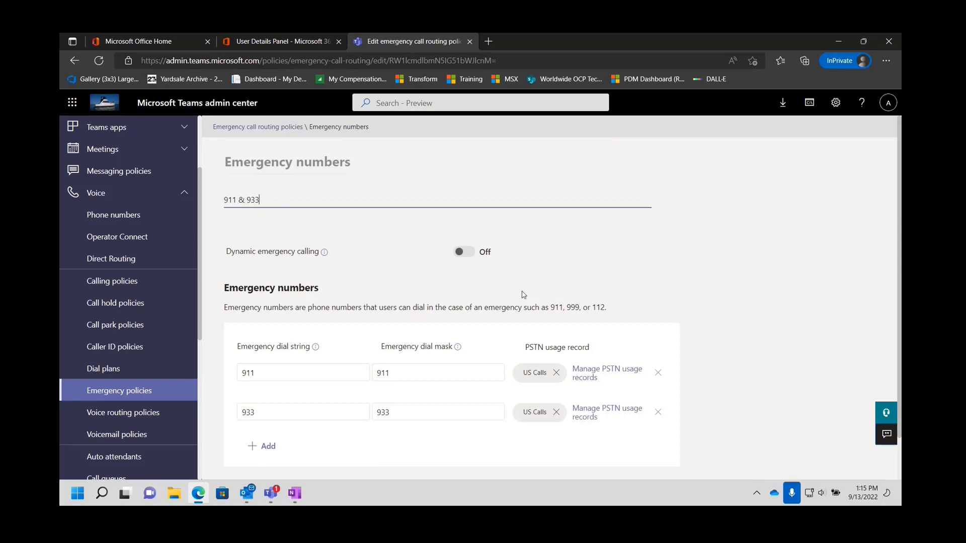
{"action": "scroll", "coordinate": [637, 261], "scroll_direction": "down", "scroll_amount": 1}
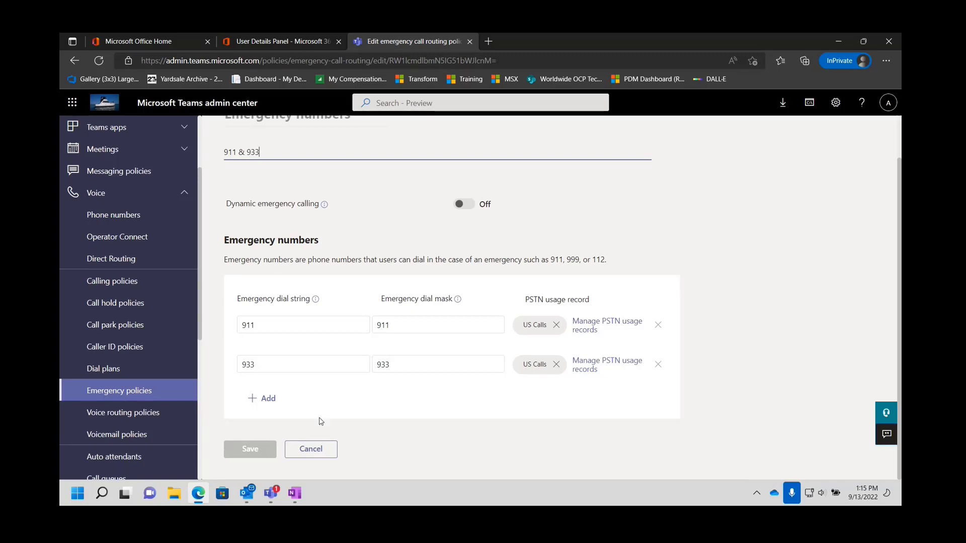
Close the Emergency numbers routing policy without changes and view the voice routing and voicemail policies.
{"action": "left_click", "coordinate": [316, 454]}
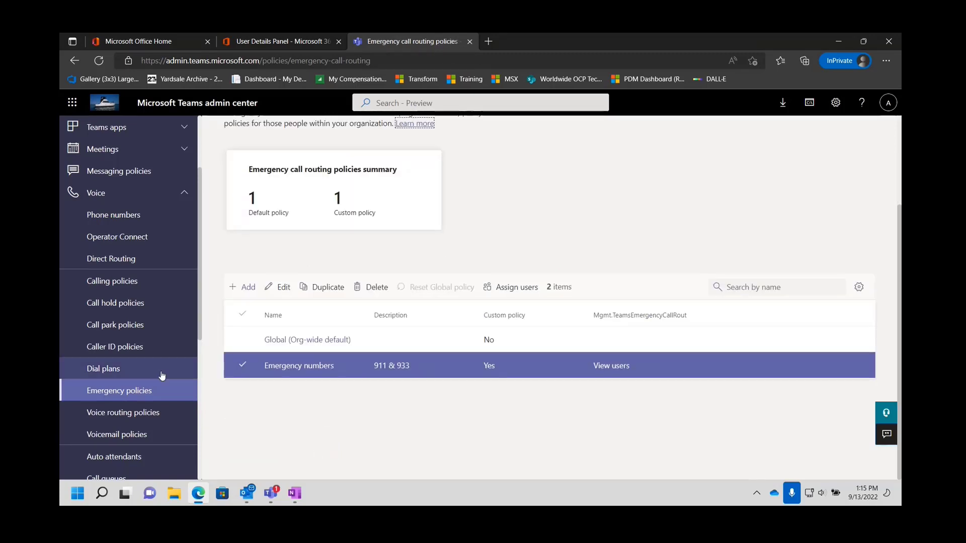
{"action": "left_click", "coordinate": [132, 421]}
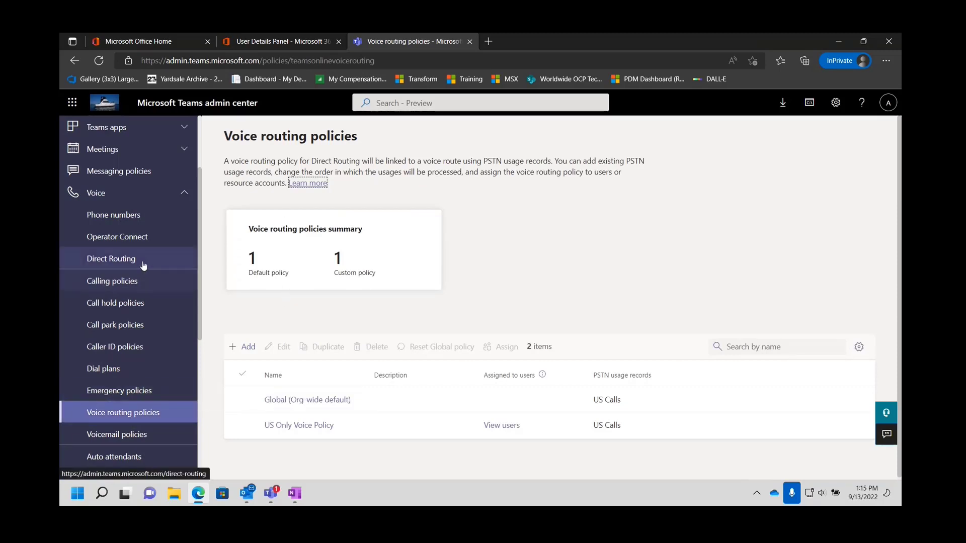
{"action": "scroll", "coordinate": [144, 265], "scroll_direction": "down", "scroll_amount": 3}
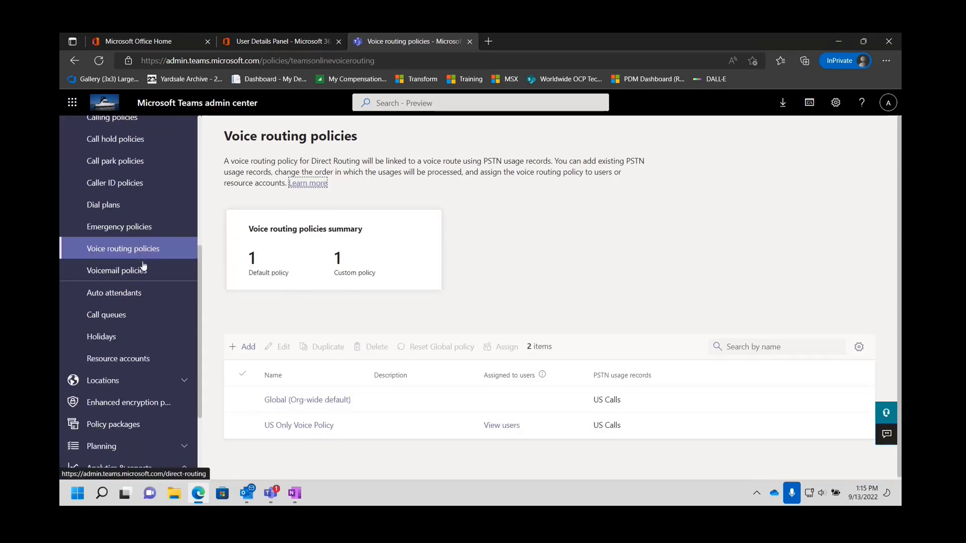
{"action": "left_click", "coordinate": [132, 271]}
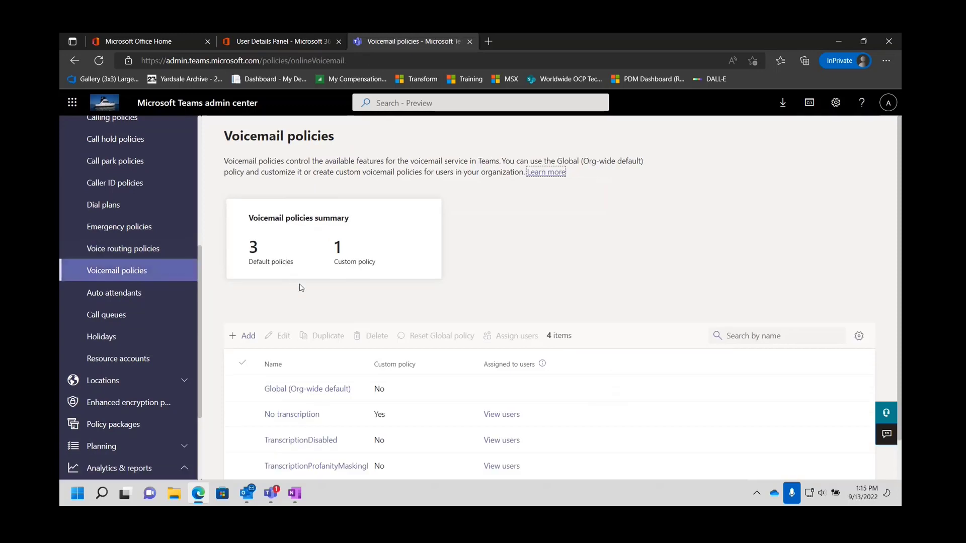
{"action": "scroll", "coordinate": [302, 287], "scroll_direction": "down", "scroll_amount": 1}
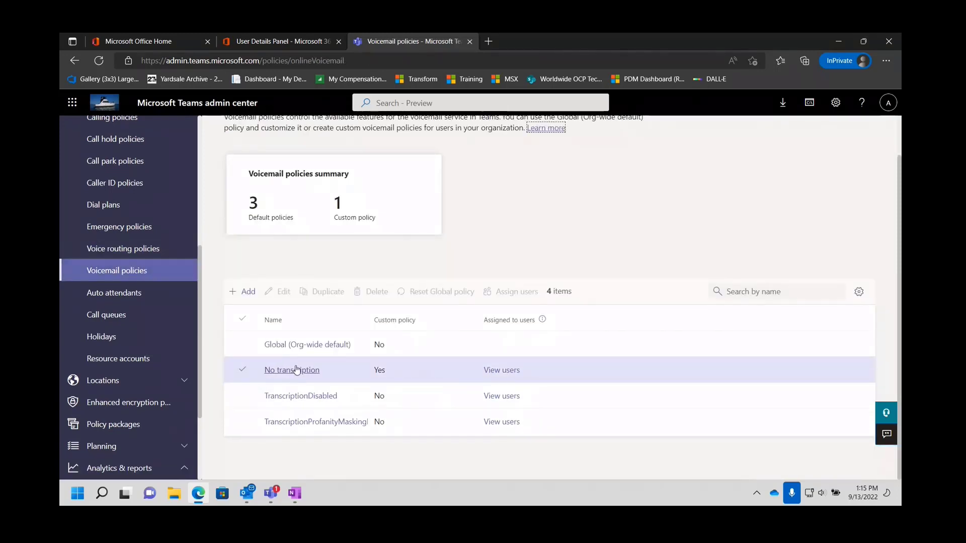
View the auto attendants, call queues, holidays and resource accounts.
{"action": "left_click", "coordinate": [128, 299]}
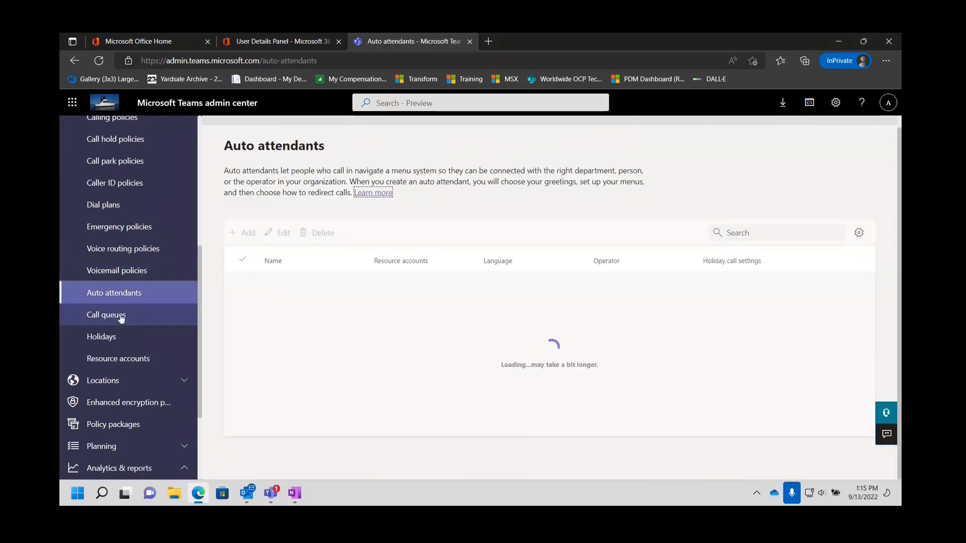
{"action": "left_click", "coordinate": [122, 320]}
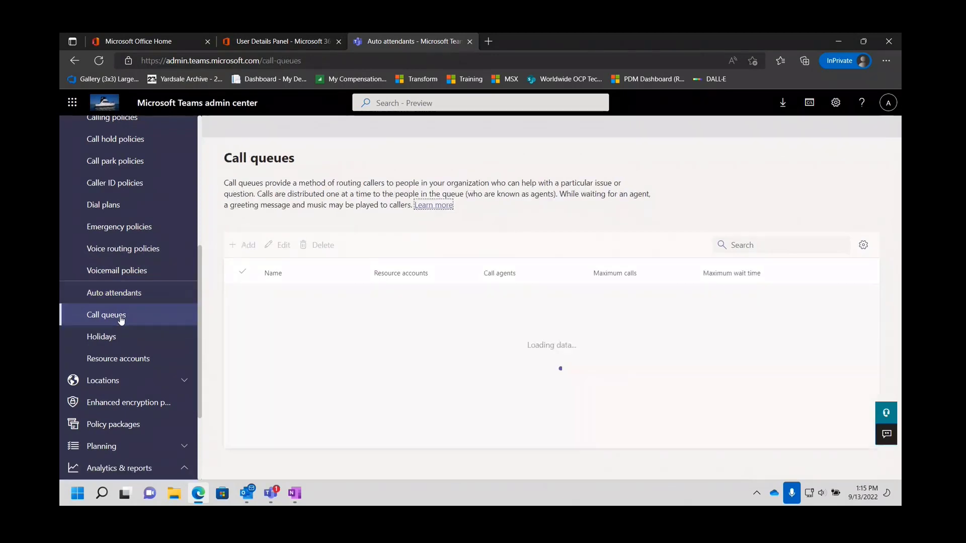
{"action": "left_click", "coordinate": [118, 338]}
{"action": "left_click", "coordinate": [112, 361]}
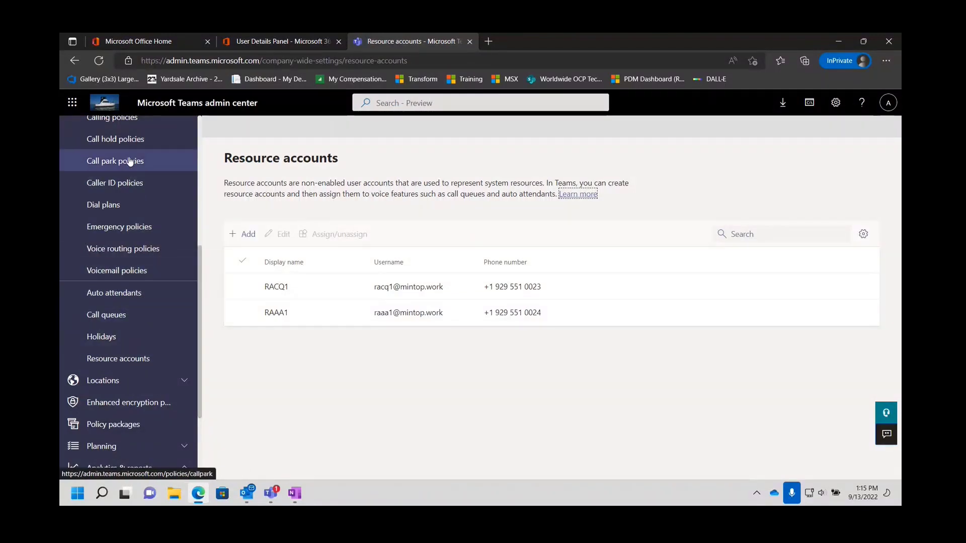
View the emergency addresses, the network topology and the subnets under the Locations settings.
{"action": "scroll", "coordinate": [130, 161], "scroll_direction": "up", "scroll_amount": 2}
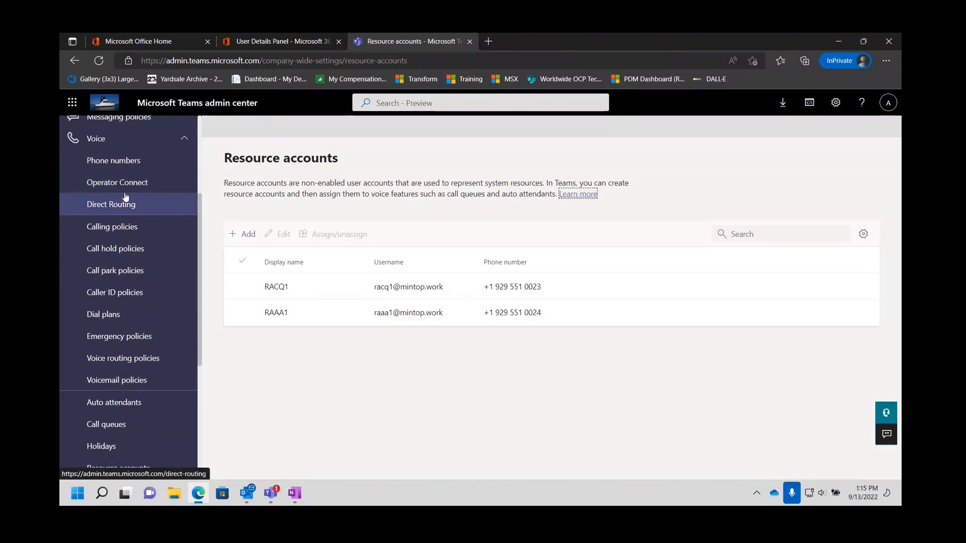
{"action": "scroll", "coordinate": [126, 196], "scroll_direction": "down", "scroll_amount": 4}
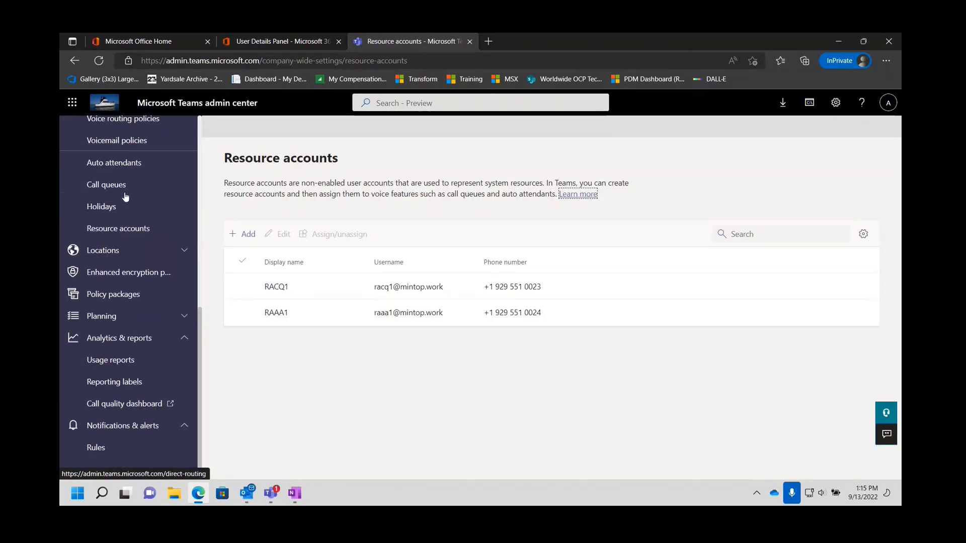
{"action": "left_click", "coordinate": [185, 252]}
{"action": "left_click", "coordinate": [147, 274]}
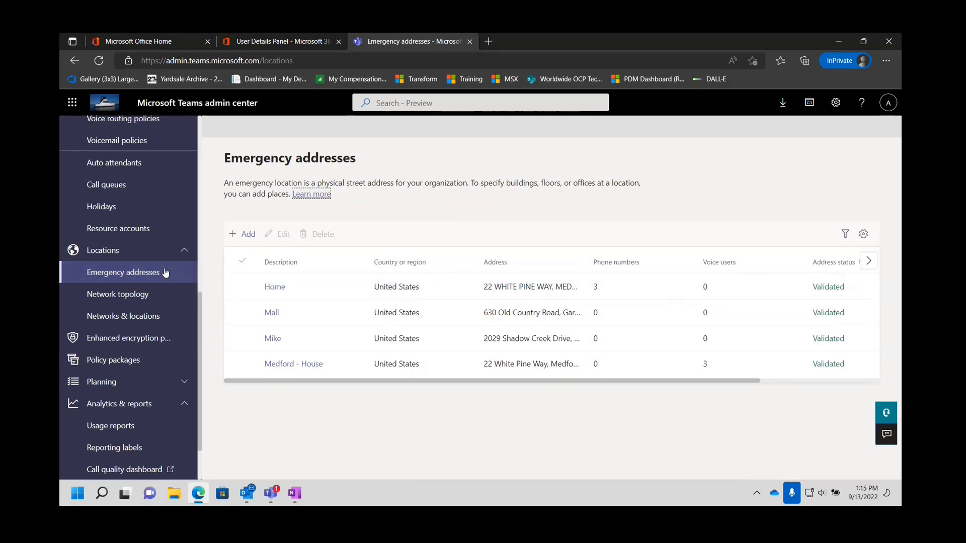
{"action": "left_click", "coordinate": [123, 297]}
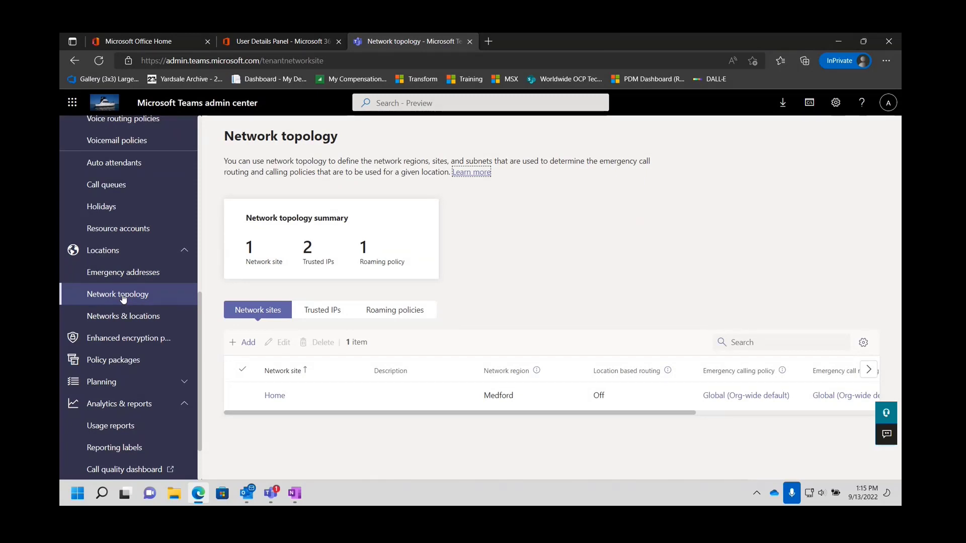
{"action": "left_click", "coordinate": [118, 317]}
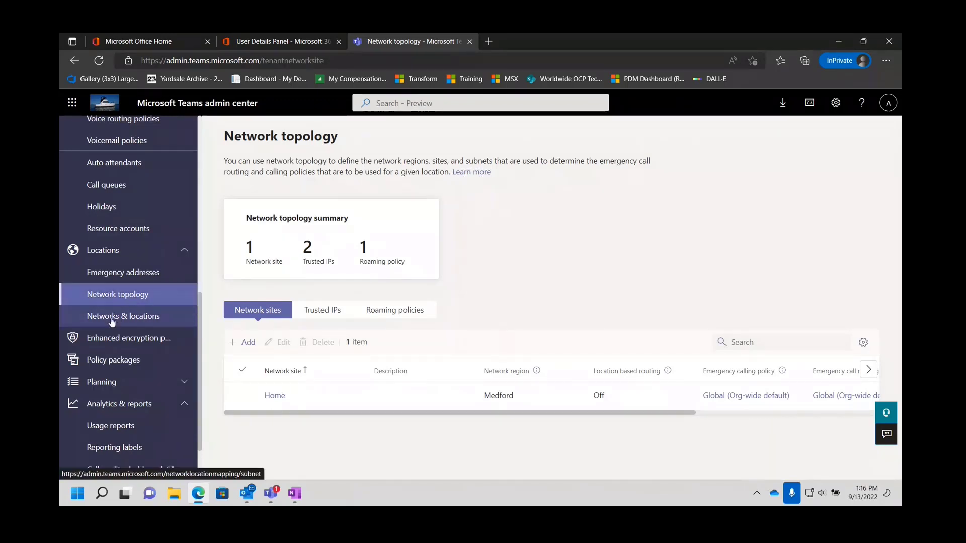
{"action": "scroll", "coordinate": [276, 306], "scroll_direction": "down", "scroll_amount": 1}
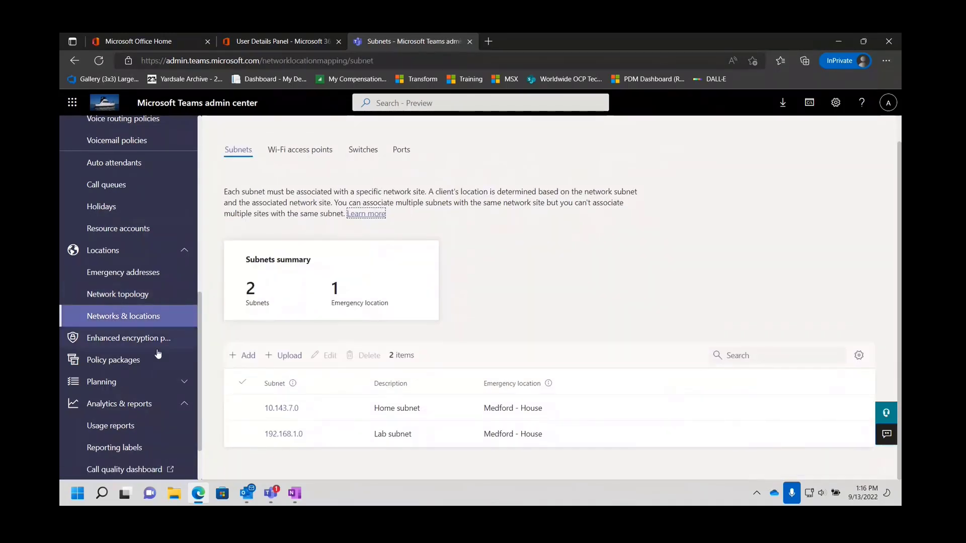
View the enhanced encryption policies and the available policy packages.
{"action": "left_click", "coordinate": [133, 341]}
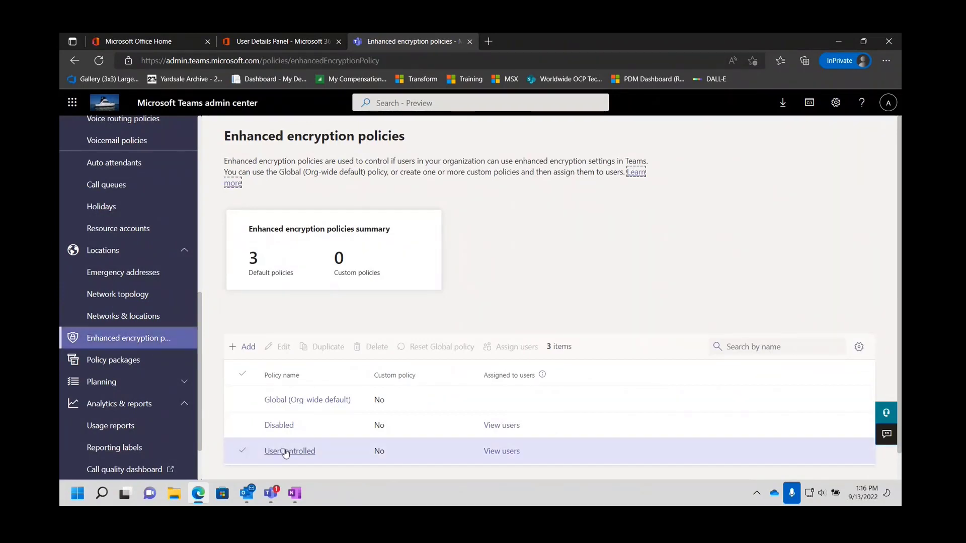
{"action": "left_click", "coordinate": [123, 359]}
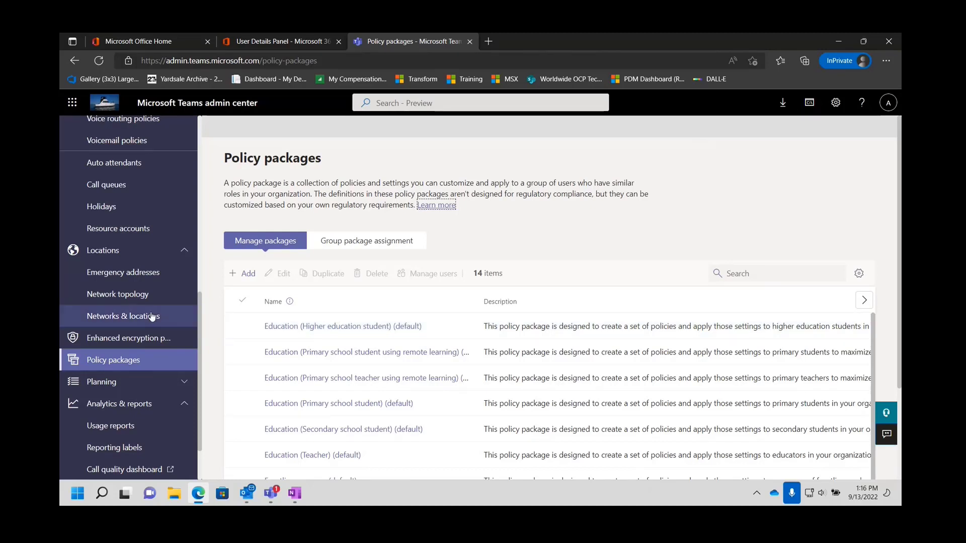
{"action": "scroll", "coordinate": [156, 297], "scroll_direction": "down", "scroll_amount": 1}
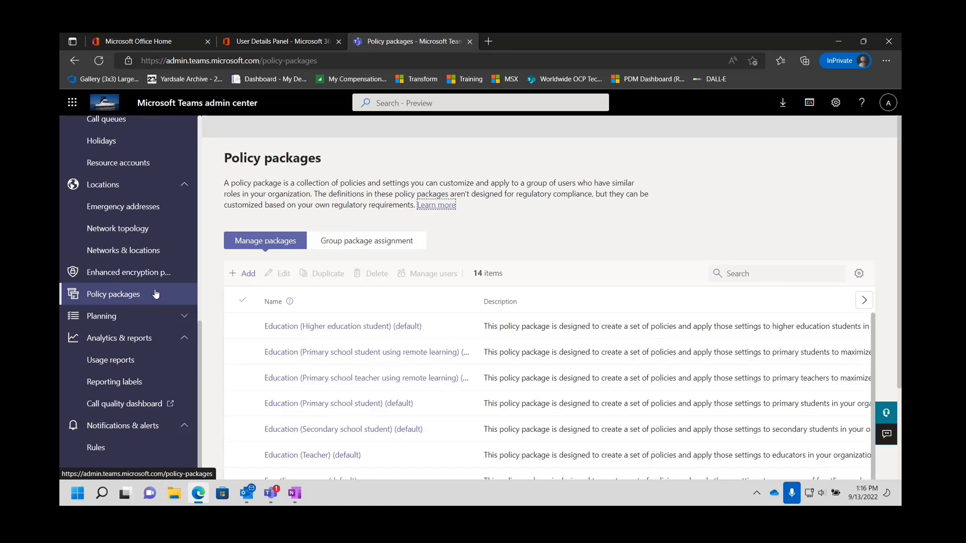
Open Teams advisor's Deploy features page, check the workload assessments and leave without deploying anything.
{"action": "left_click", "coordinate": [184, 318]}
{"action": "left_click", "coordinate": [112, 341]}
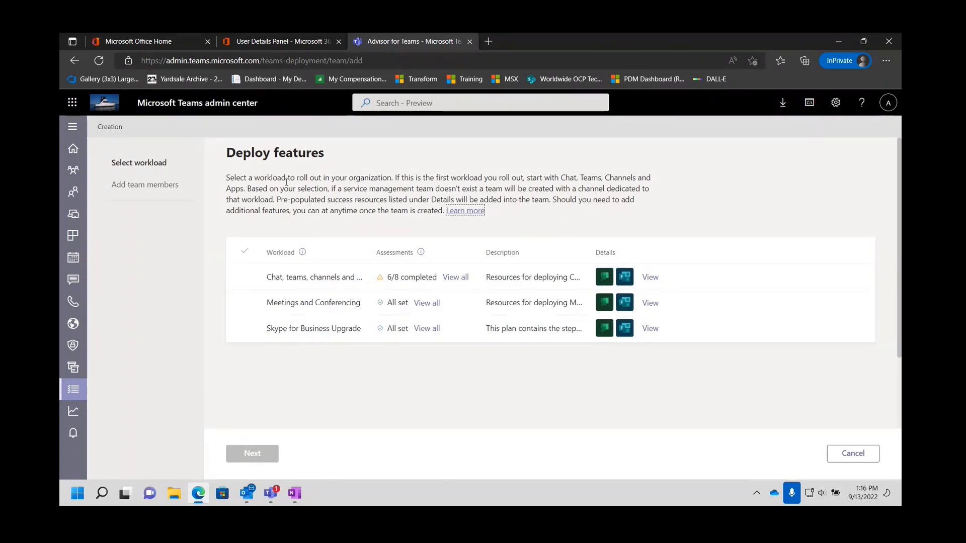
{"action": "left_click", "coordinate": [422, 280]}
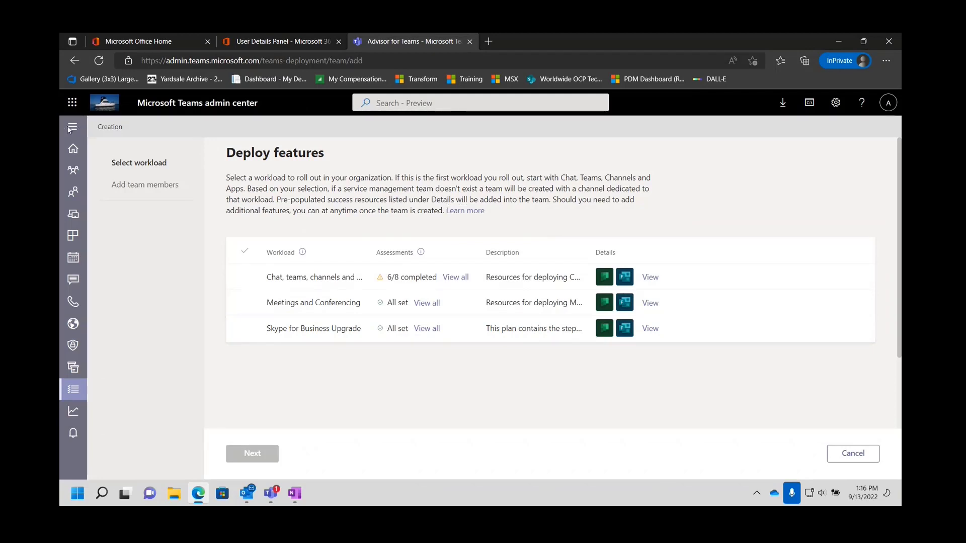
{"action": "left_click", "coordinate": [853, 453]}
{"action": "left_click", "coordinate": [492, 302]}
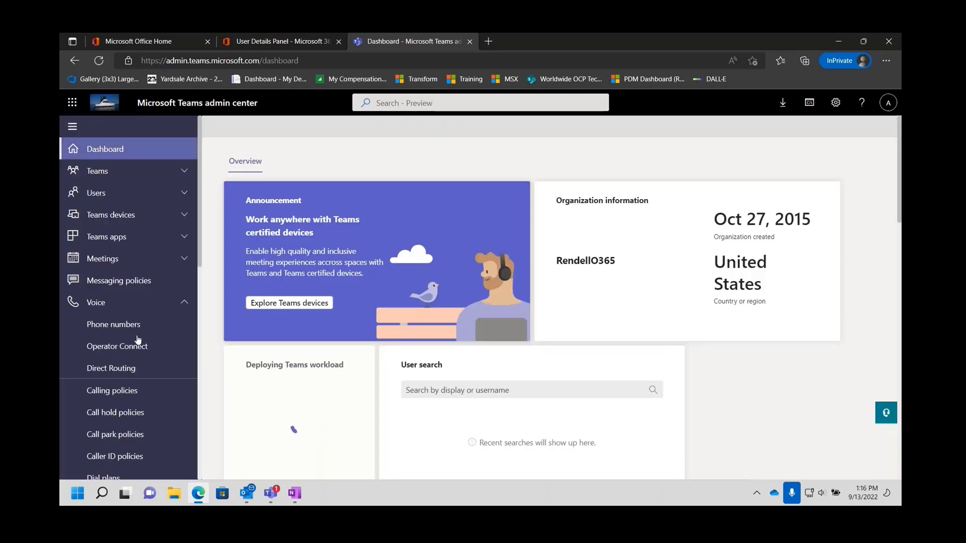
Open the Home network Plan in the network planner, examine the Home site's network settings and close the site without saving.
{"action": "scroll", "coordinate": [134, 225], "scroll_direction": "down", "scroll_amount": 4}
{"action": "scroll", "coordinate": [137, 340], "scroll_direction": "down", "scroll_amount": 4}
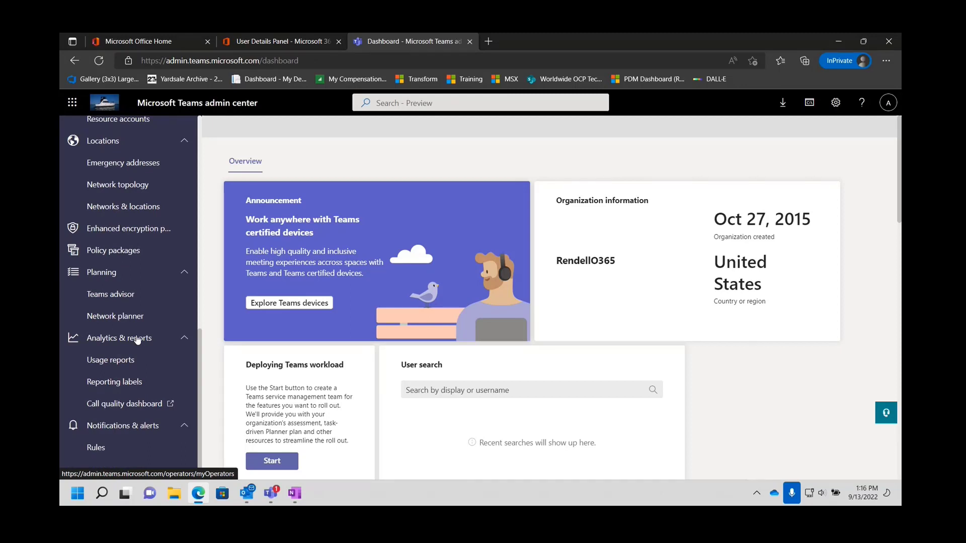
{"action": "left_click", "coordinate": [115, 316]}
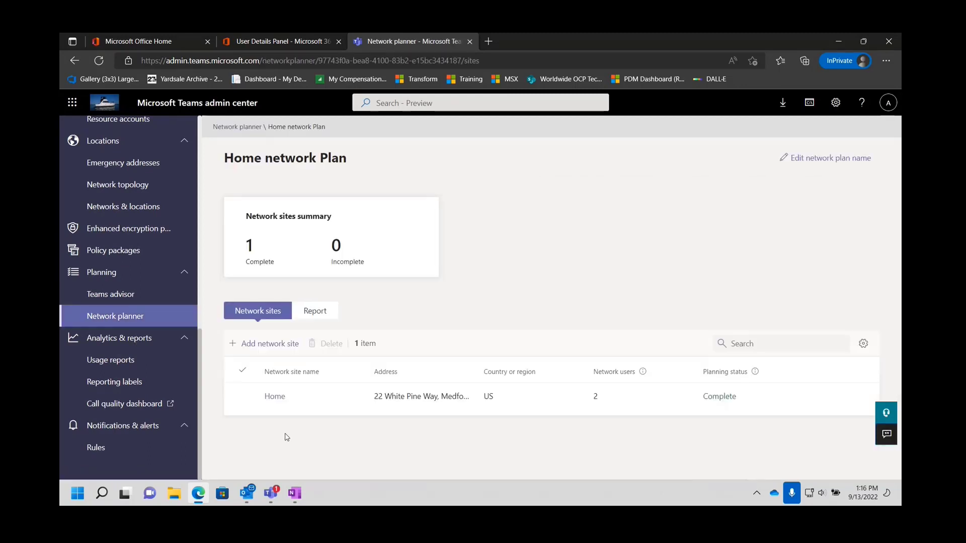
{"action": "left_click", "coordinate": [276, 397]}
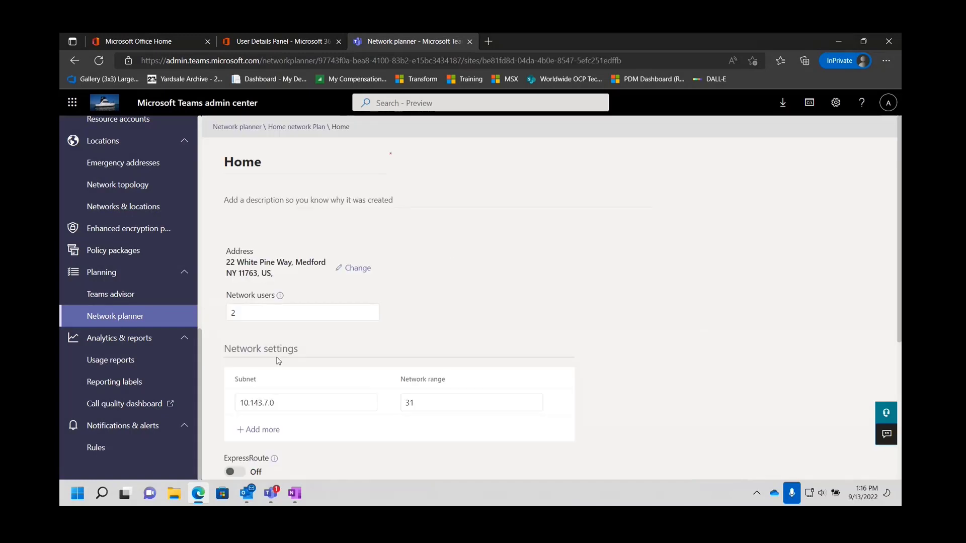
{"action": "scroll", "coordinate": [315, 269], "scroll_direction": "down", "scroll_amount": 1}
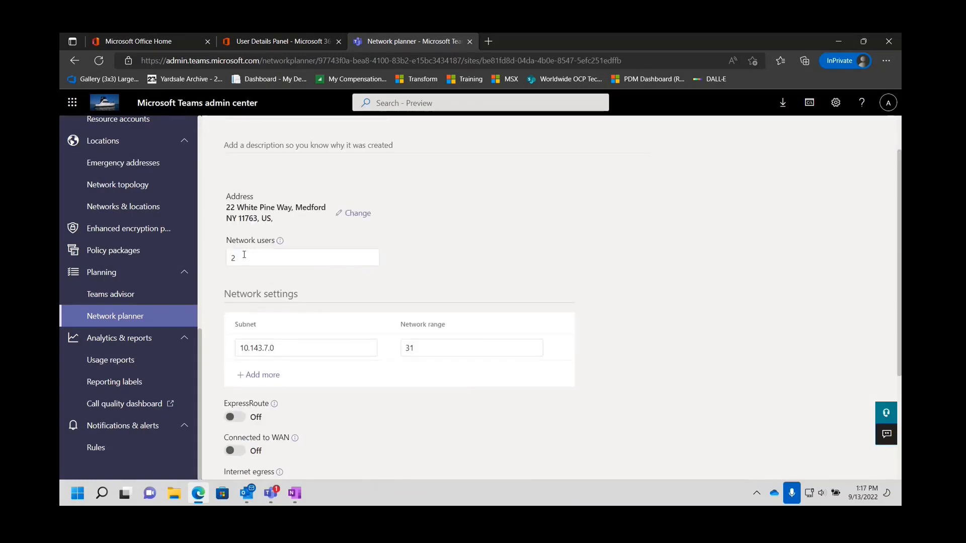
{"action": "scroll", "coordinate": [375, 280], "scroll_direction": "down", "scroll_amount": 2}
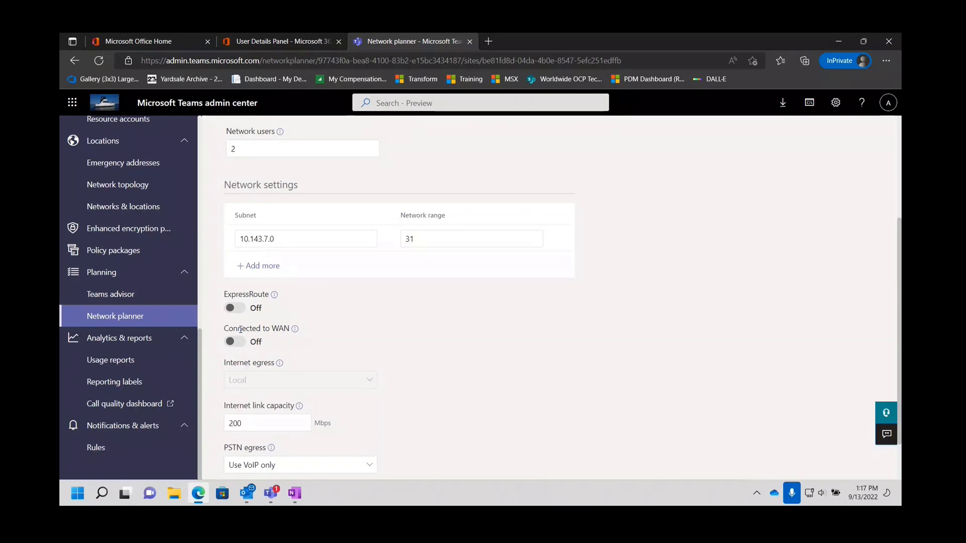
{"action": "scroll", "coordinate": [328, 332], "scroll_direction": "down", "scroll_amount": 1}
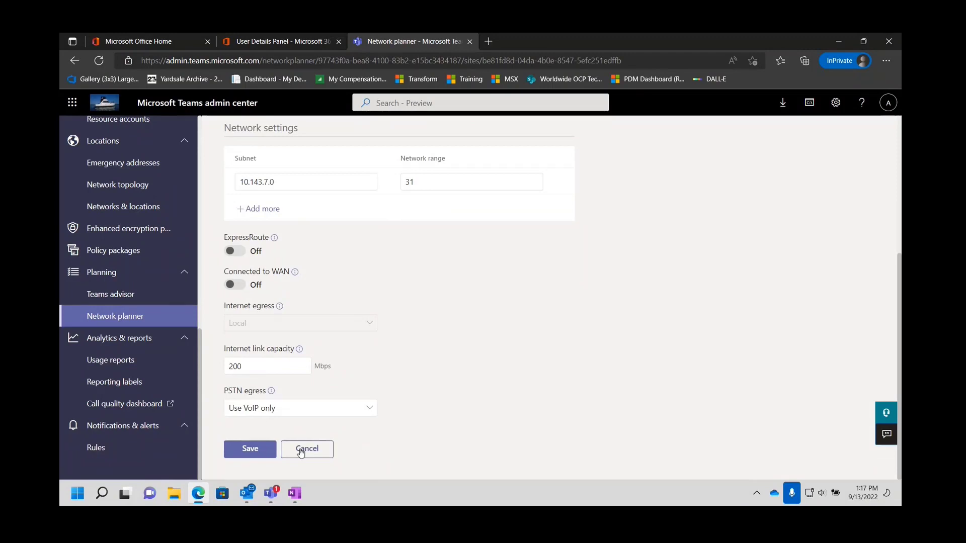
{"action": "scroll", "coordinate": [301, 453], "scroll_direction": "up", "scroll_amount": 4}
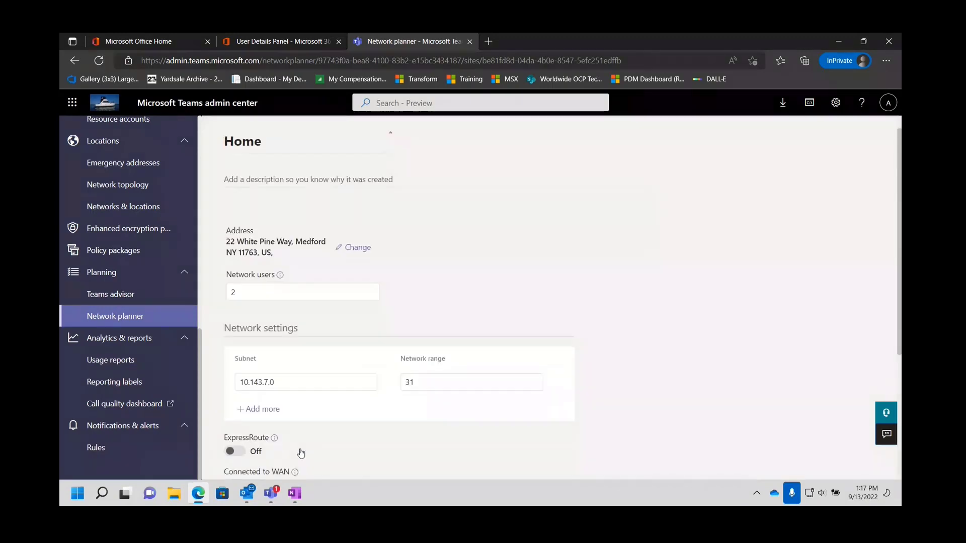
{"action": "scroll", "coordinate": [301, 453], "scroll_direction": "down", "scroll_amount": 4}
{"action": "left_click", "coordinate": [301, 452]}
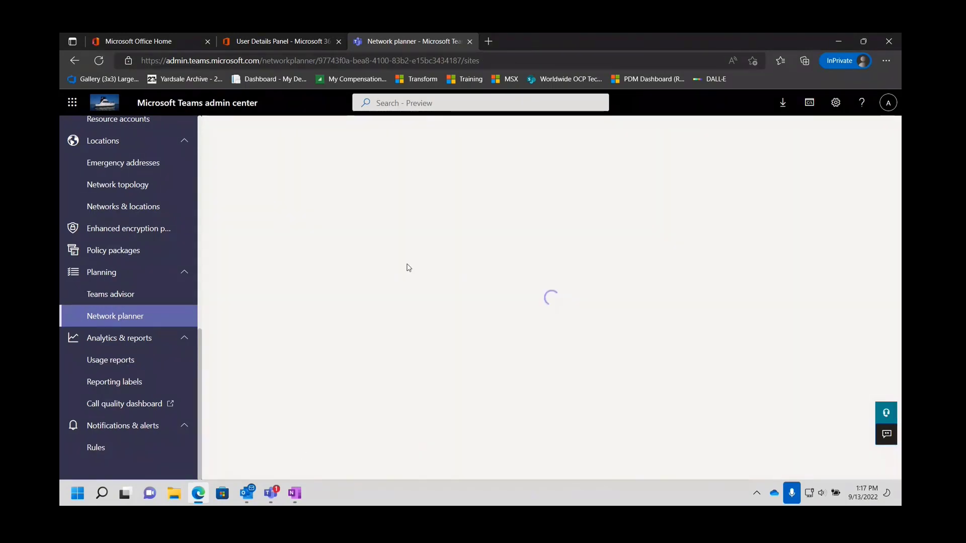
View the network plan's Home report and the list of personas in the network planner.
{"action": "left_click", "coordinate": [320, 313]}
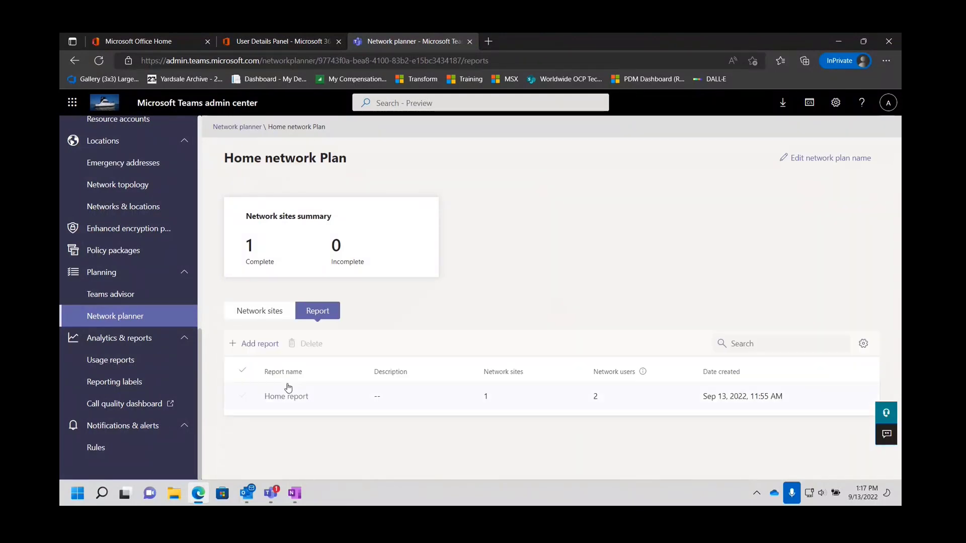
{"action": "left_click", "coordinate": [287, 395]}
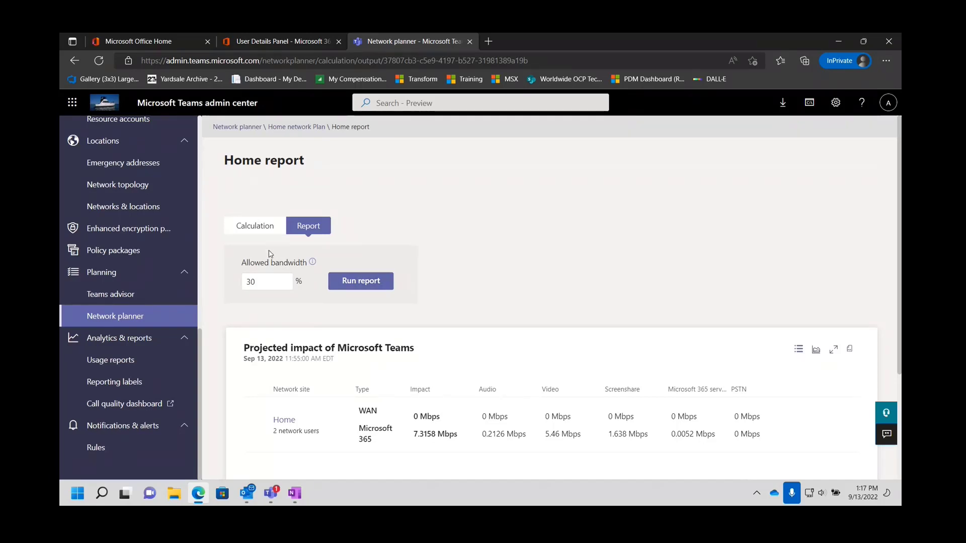
{"action": "left_click", "coordinate": [236, 127]}
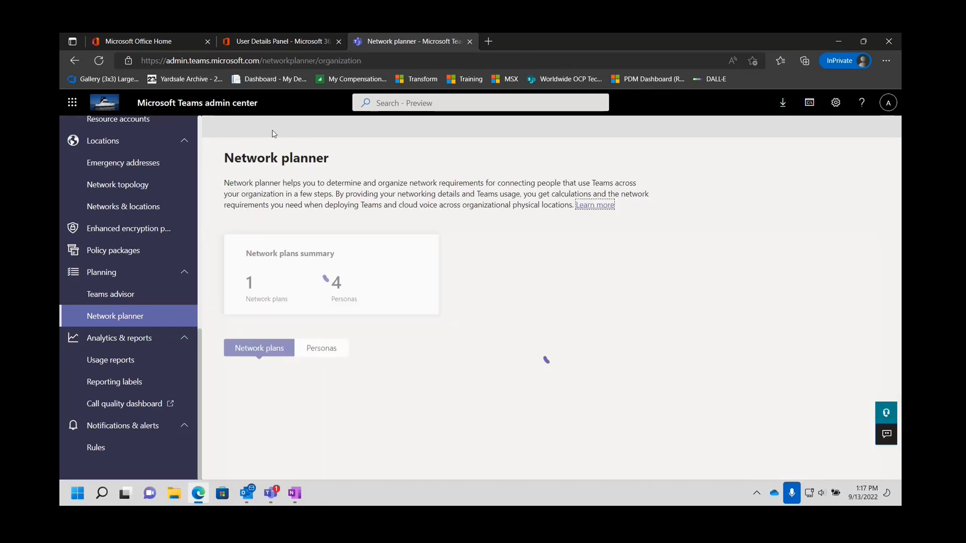
{"action": "left_click", "coordinate": [328, 350]}
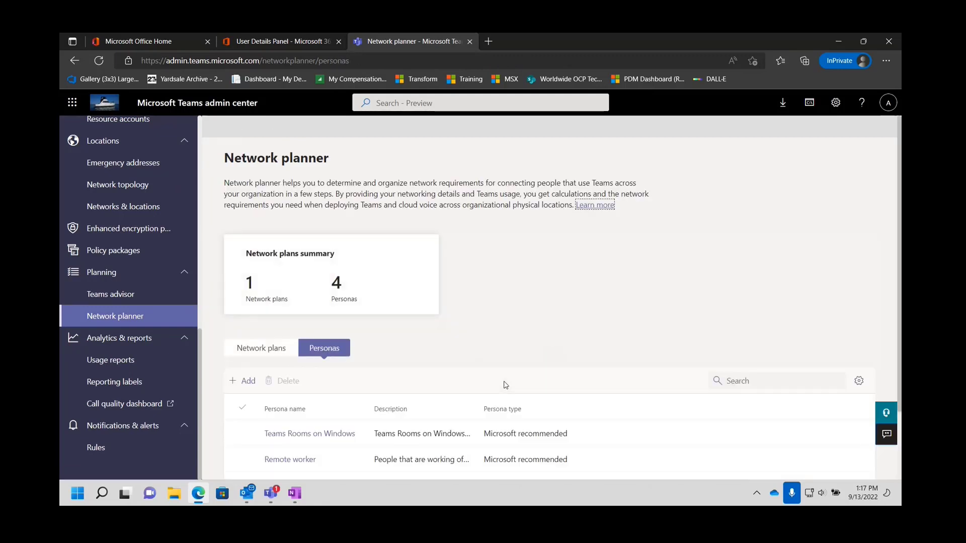
{"action": "scroll", "coordinate": [599, 342], "scroll_direction": "down", "scroll_amount": 2}
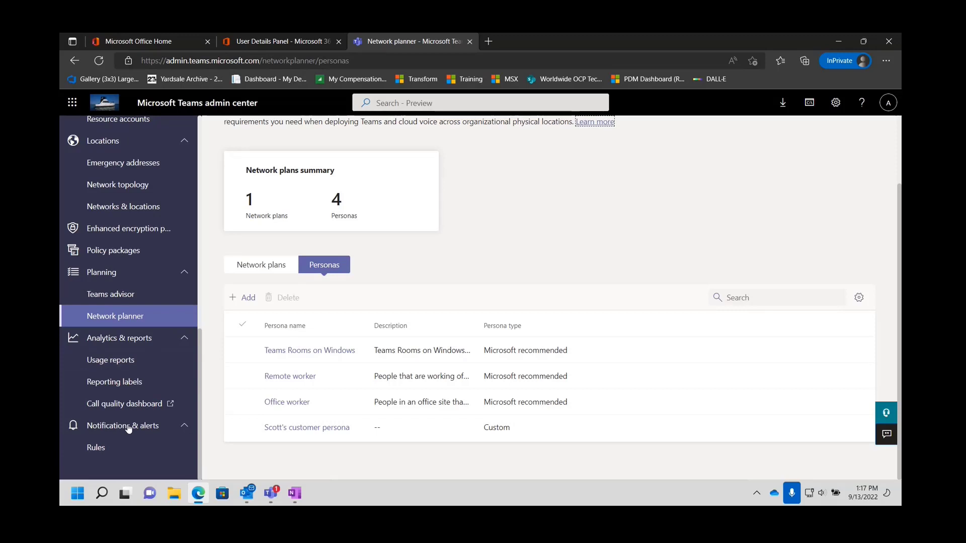
View the alert rules for notifications and return to the start of the navigation list.
{"action": "left_click", "coordinate": [97, 447]}
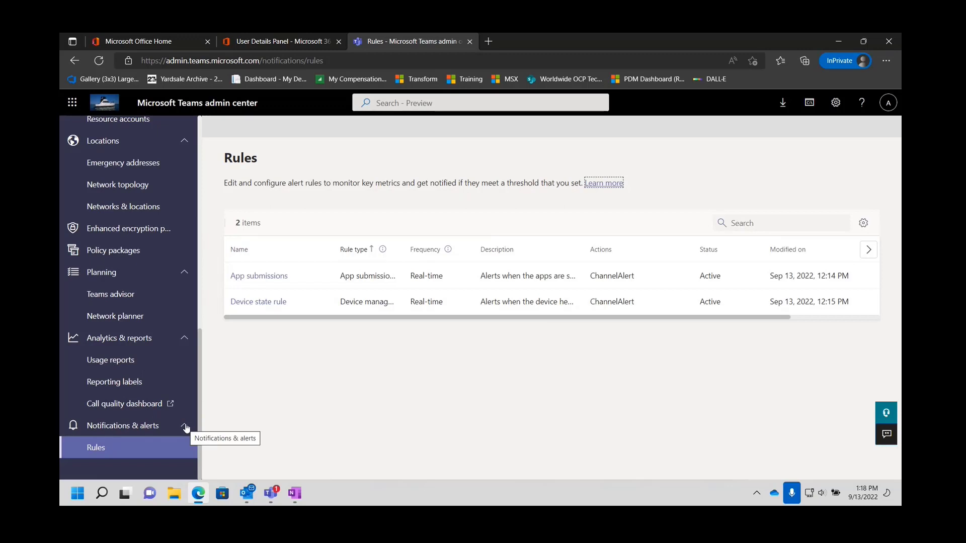
{"action": "scroll", "coordinate": [182, 372], "scroll_direction": "up", "scroll_amount": 15}
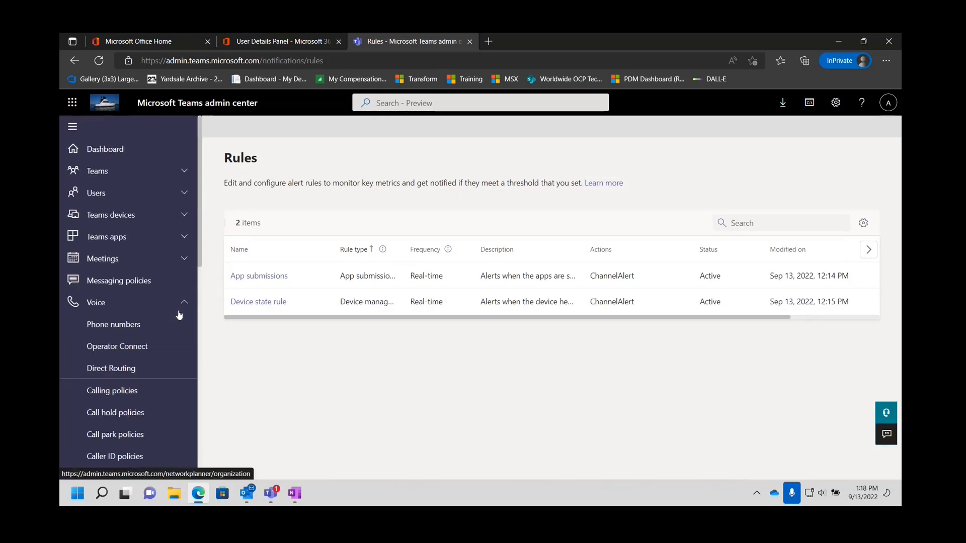